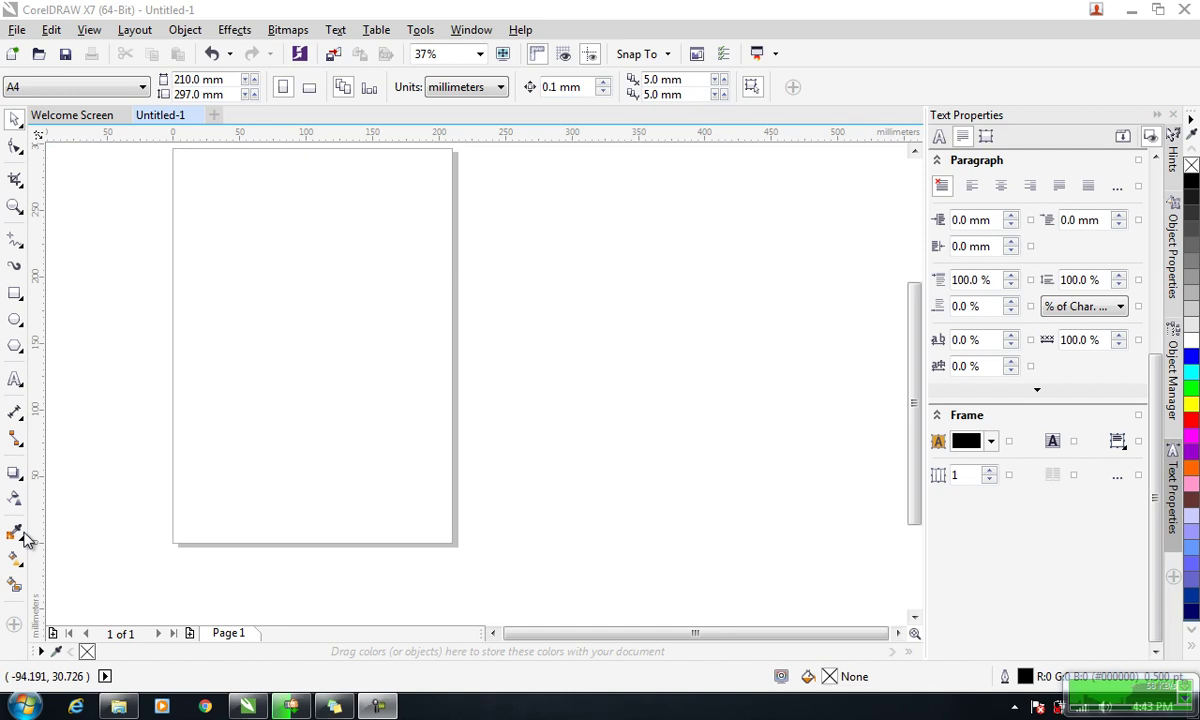
# - Draw a paragraph text frame on the page, then delete the empty frame
pyautogui.click(15, 381)
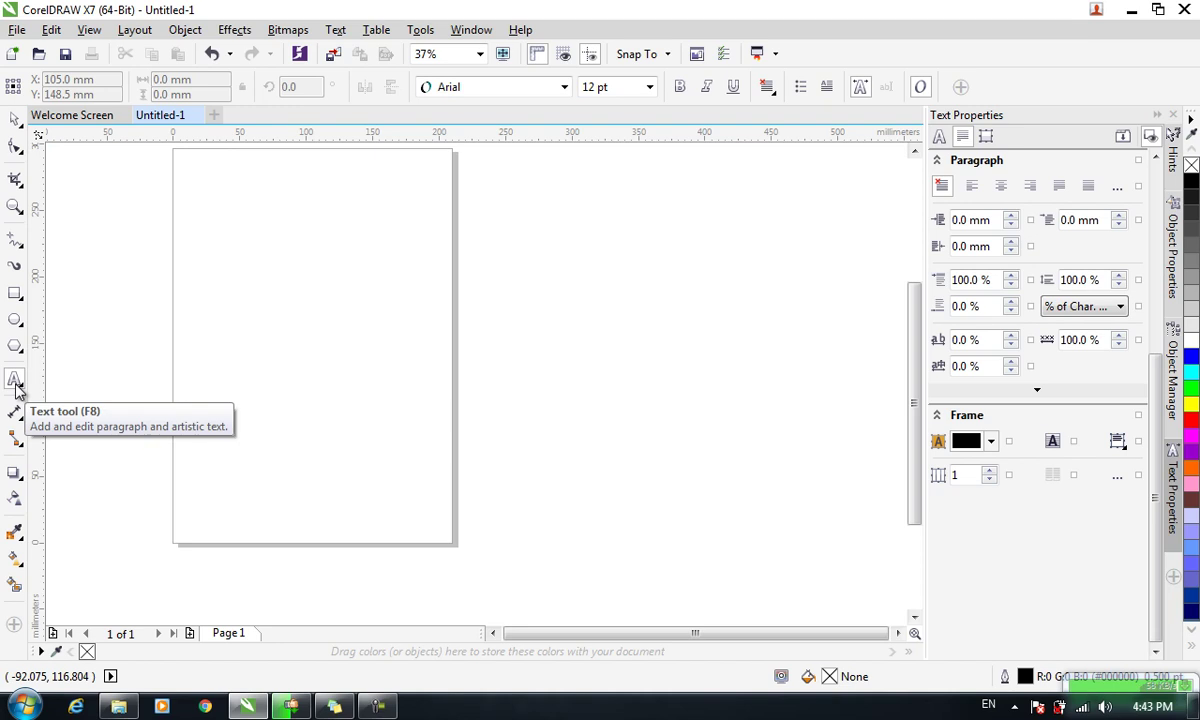
pyautogui.click(17, 386)
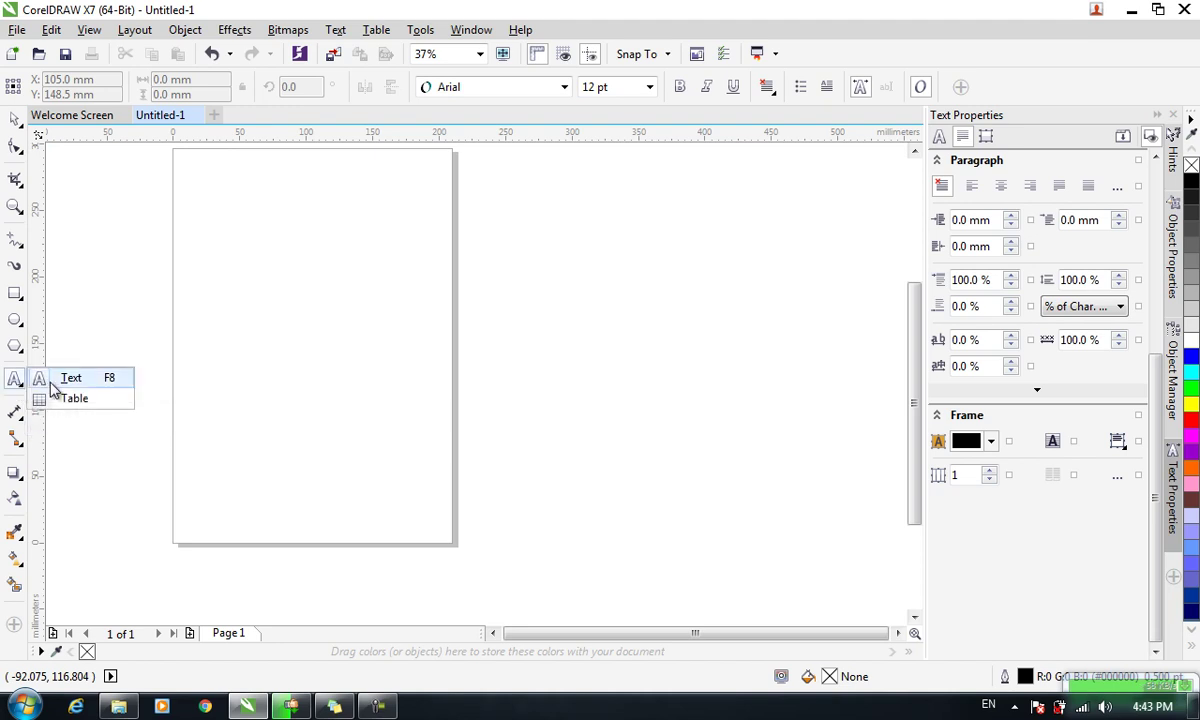
pyautogui.click(54, 384)
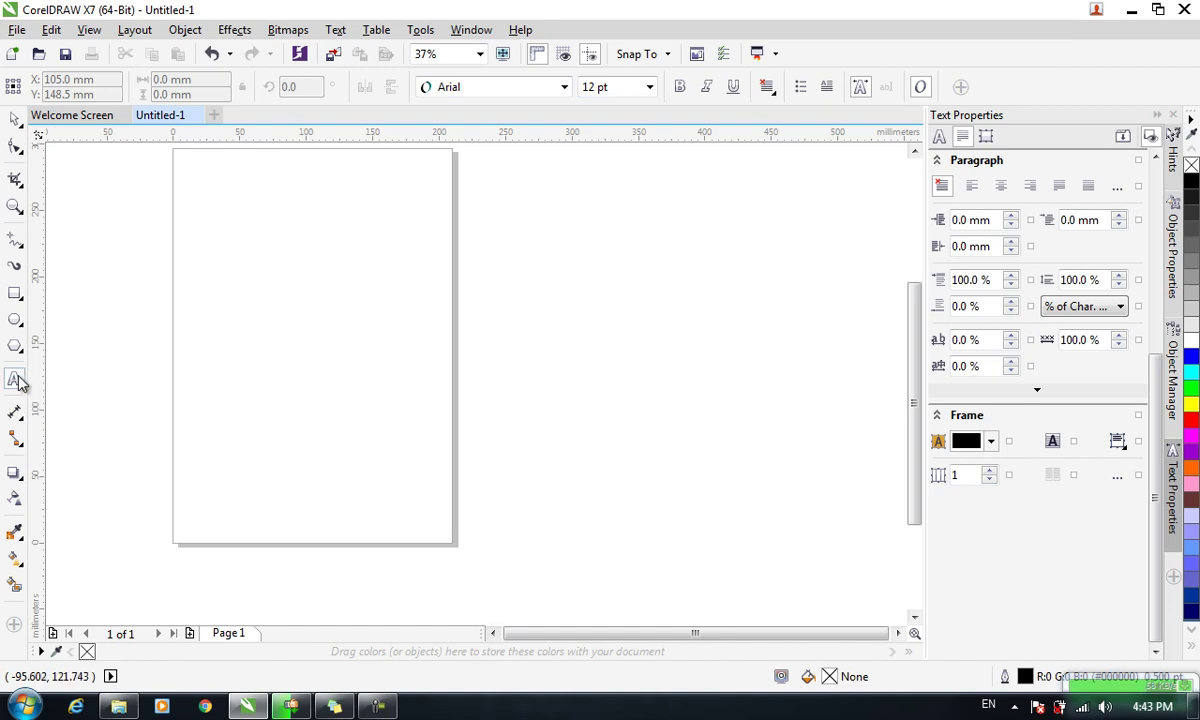
pyautogui.click(18, 383)
pyautogui.click(210, 348)
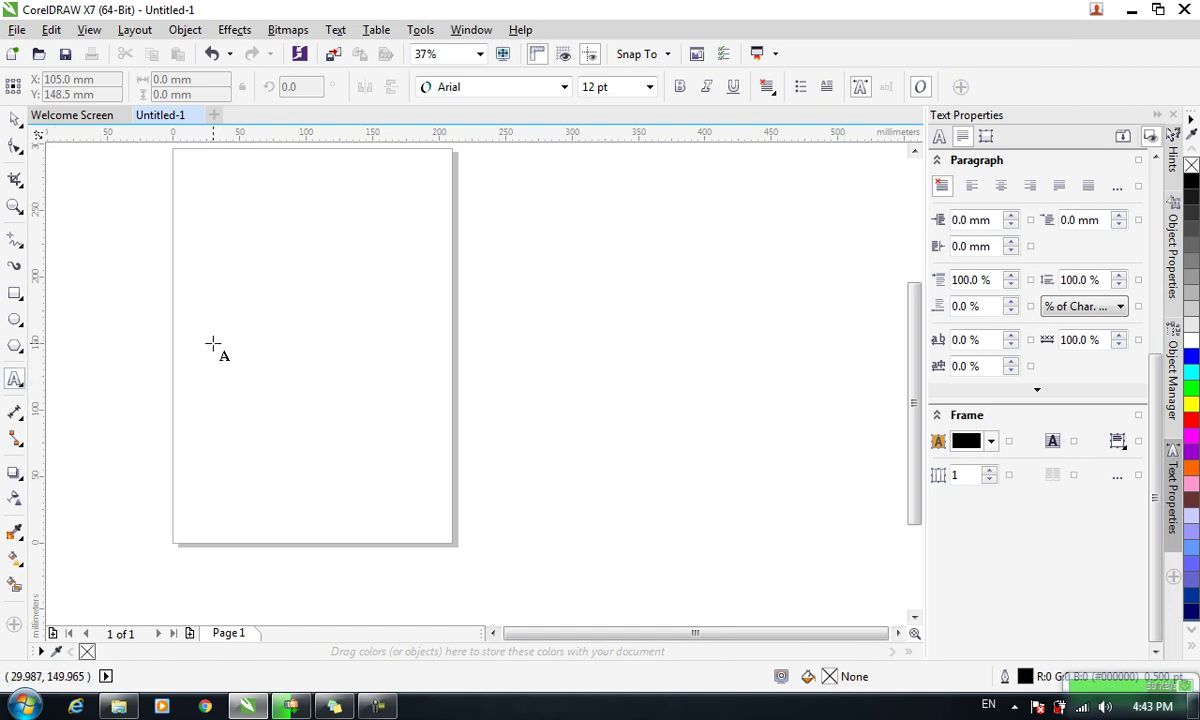
pyautogui.moveTo(191, 193); pyautogui.dragTo(388, 407)
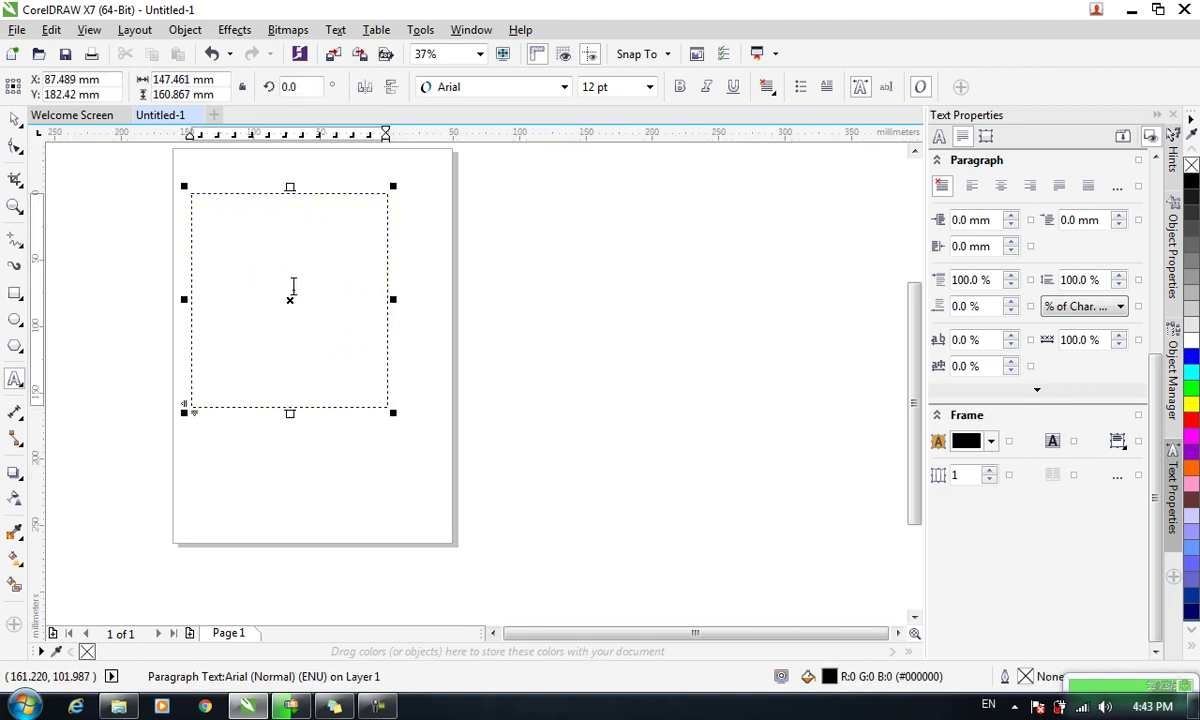
pyautogui.click(15, 118)
pyautogui.click(482, 300)
pyautogui.click(316, 300)
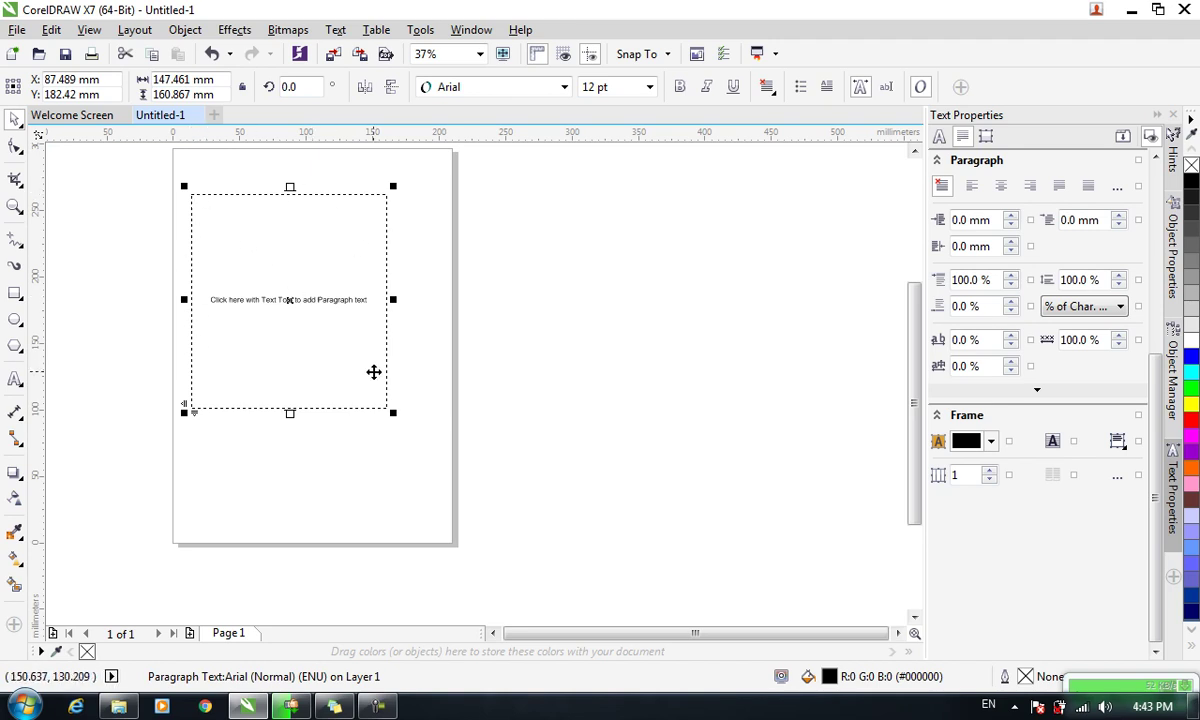
pyautogui.press('Delete')
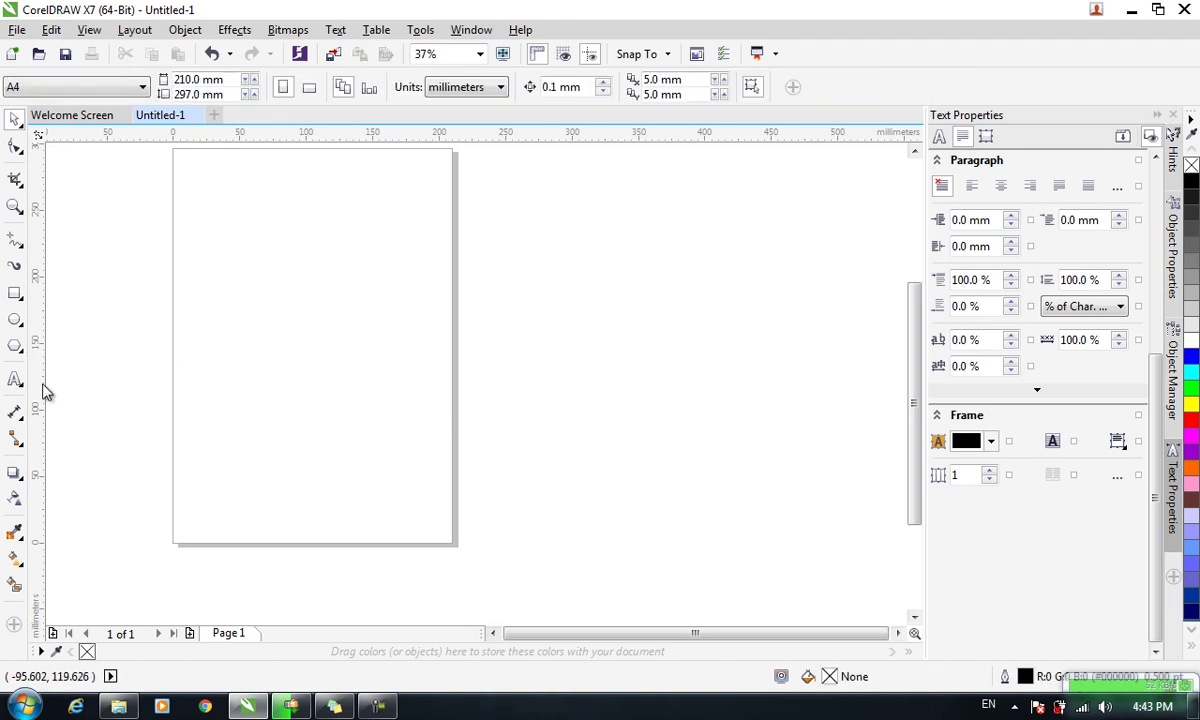
# - Add the artistic text 'This is Typing!' near the top of the page
pyautogui.click(20, 383)
pyautogui.click(70, 378)
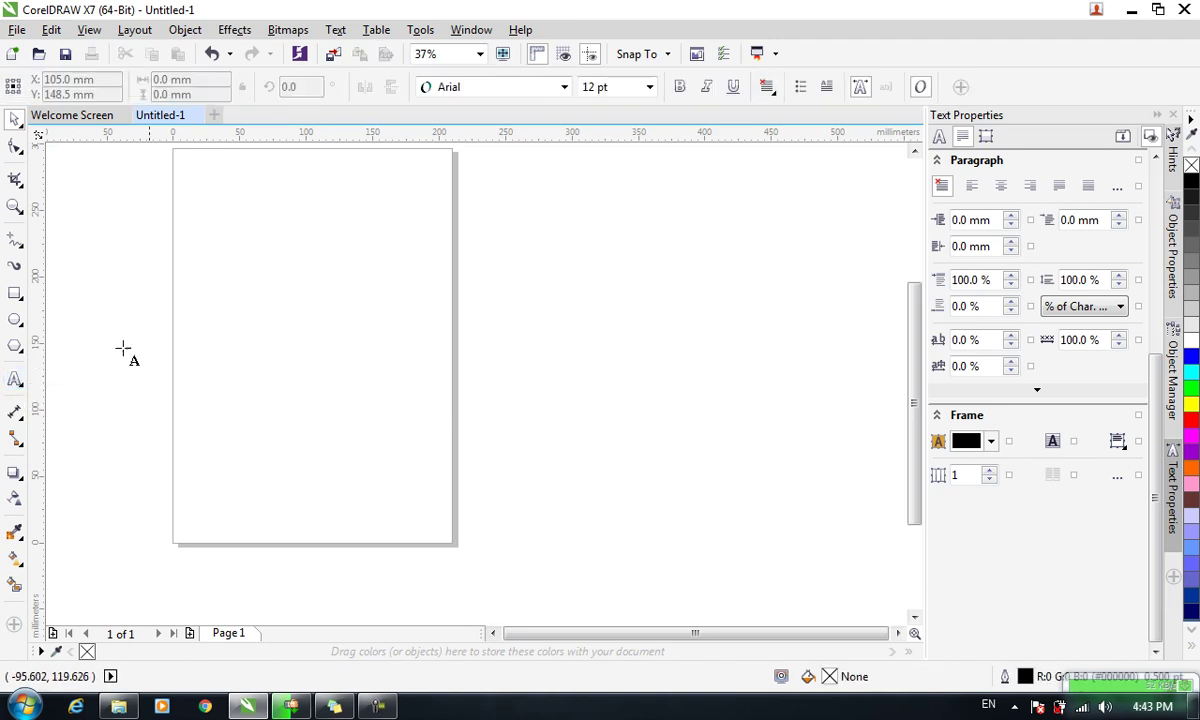
pyautogui.click(306, 260)
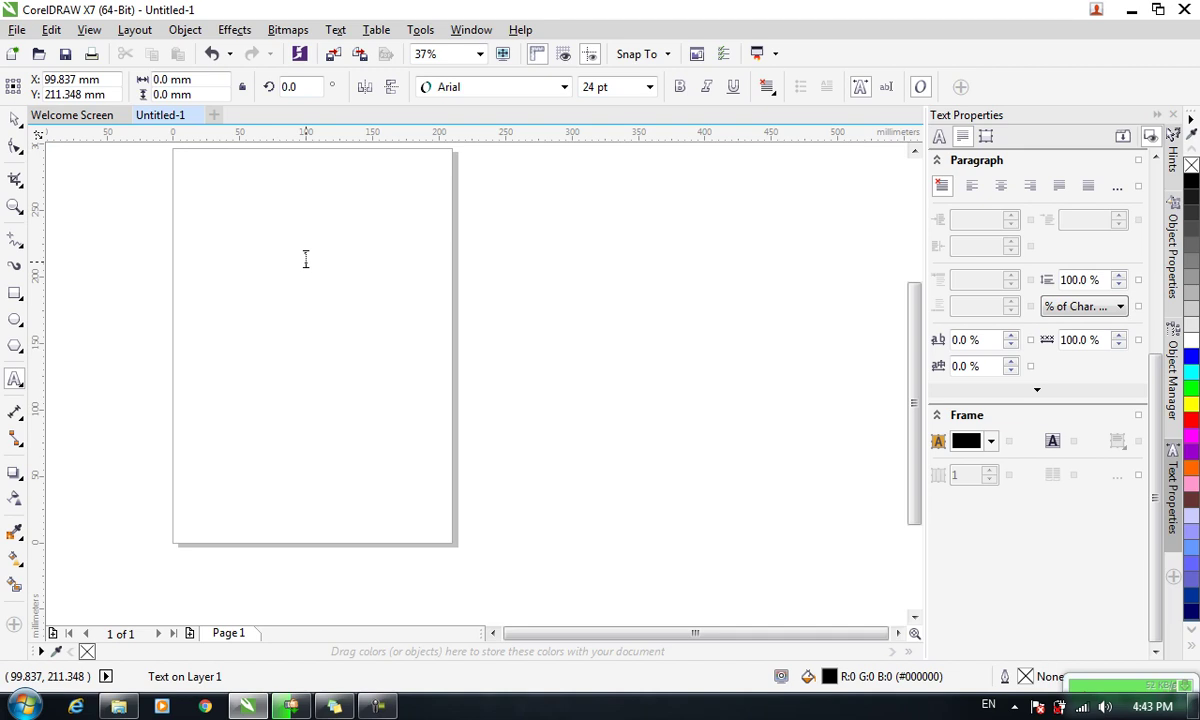
pyautogui.write('This')
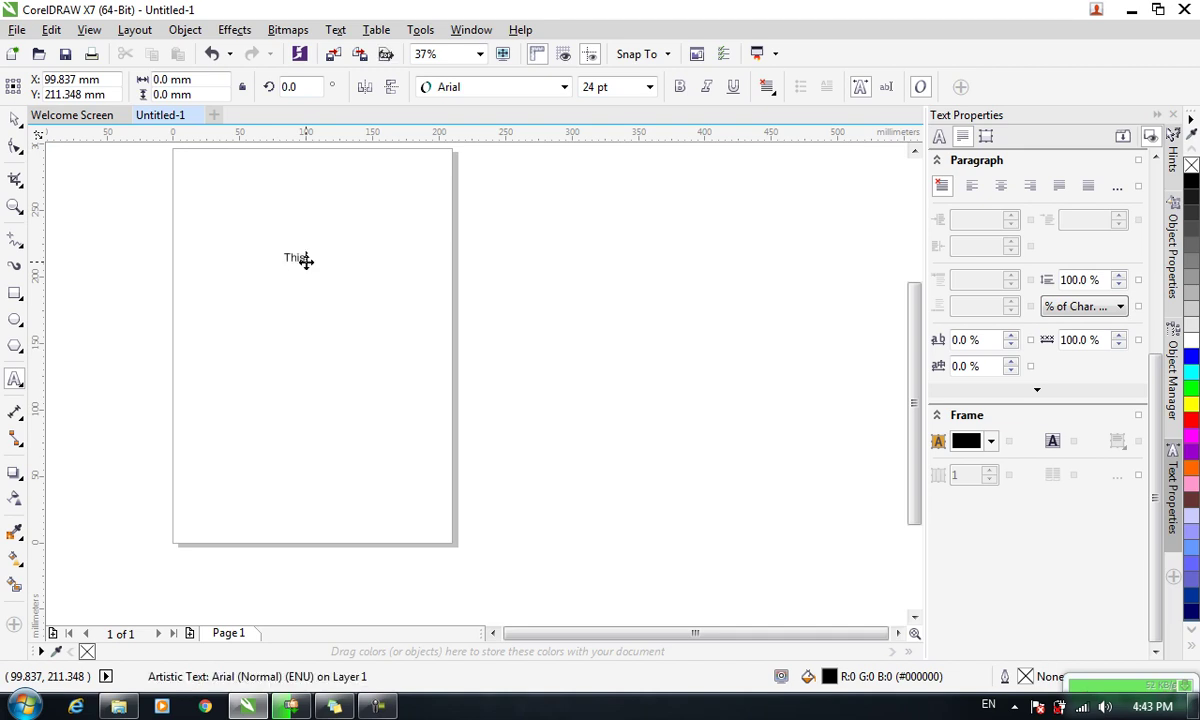
pyautogui.write(' is Typing')
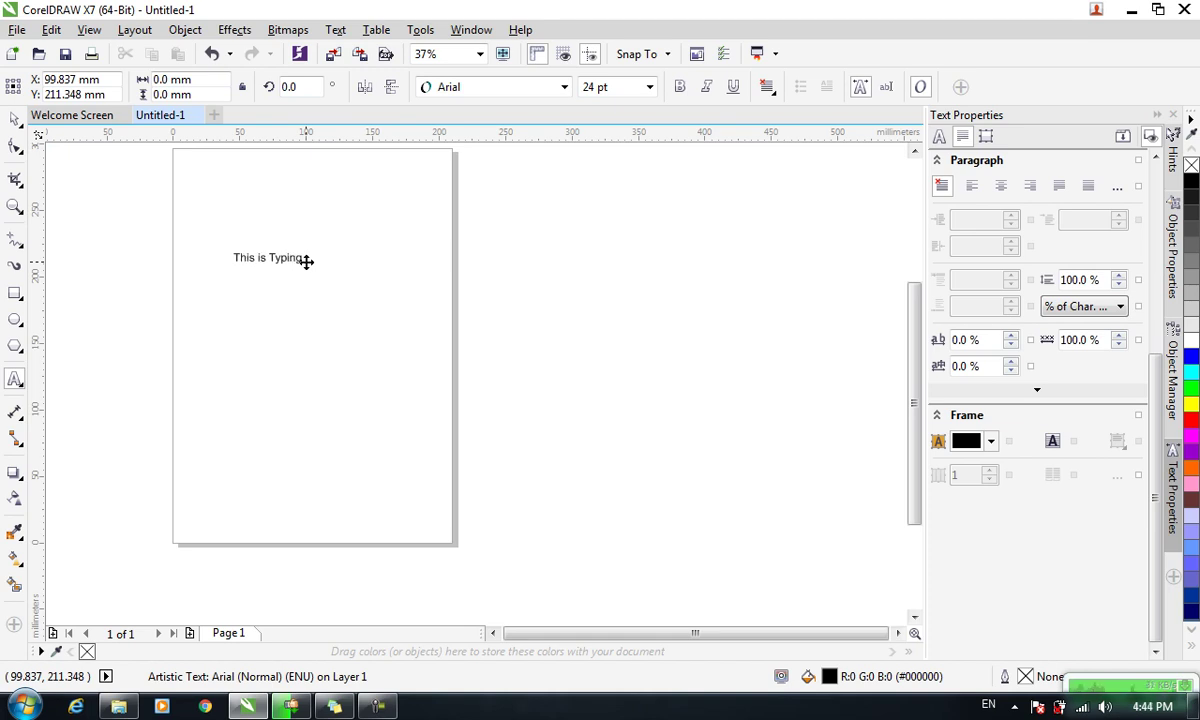
pyautogui.press('BackSpace')
pyautogui.write('g!')
pyautogui.press('Escape')
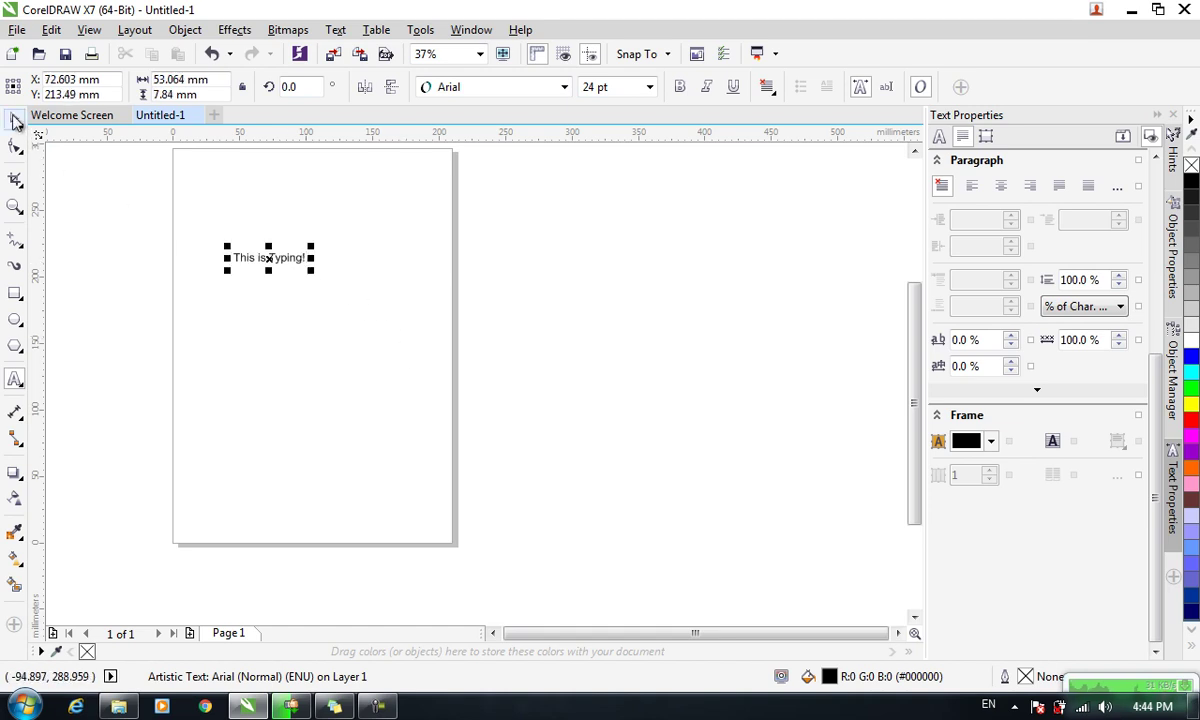
# - Move the text and scale it up to about 120 pt
pyautogui.moveTo(272, 256); pyautogui.dragTo(358, 295)
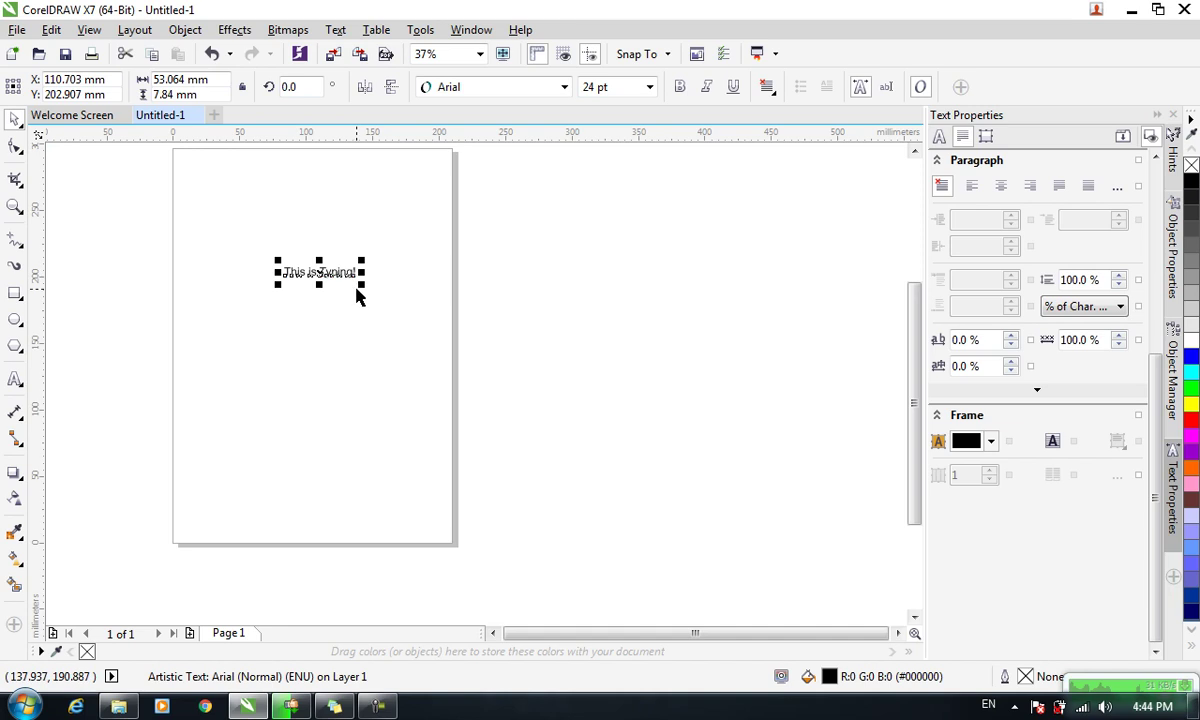
pyautogui.moveTo(357, 290)
pyautogui.mouseDown()
pyautogui.moveTo(438, 379)
pyautogui.moveTo(501, 412)
pyautogui.mouseUp()
pyautogui.press('Escape')
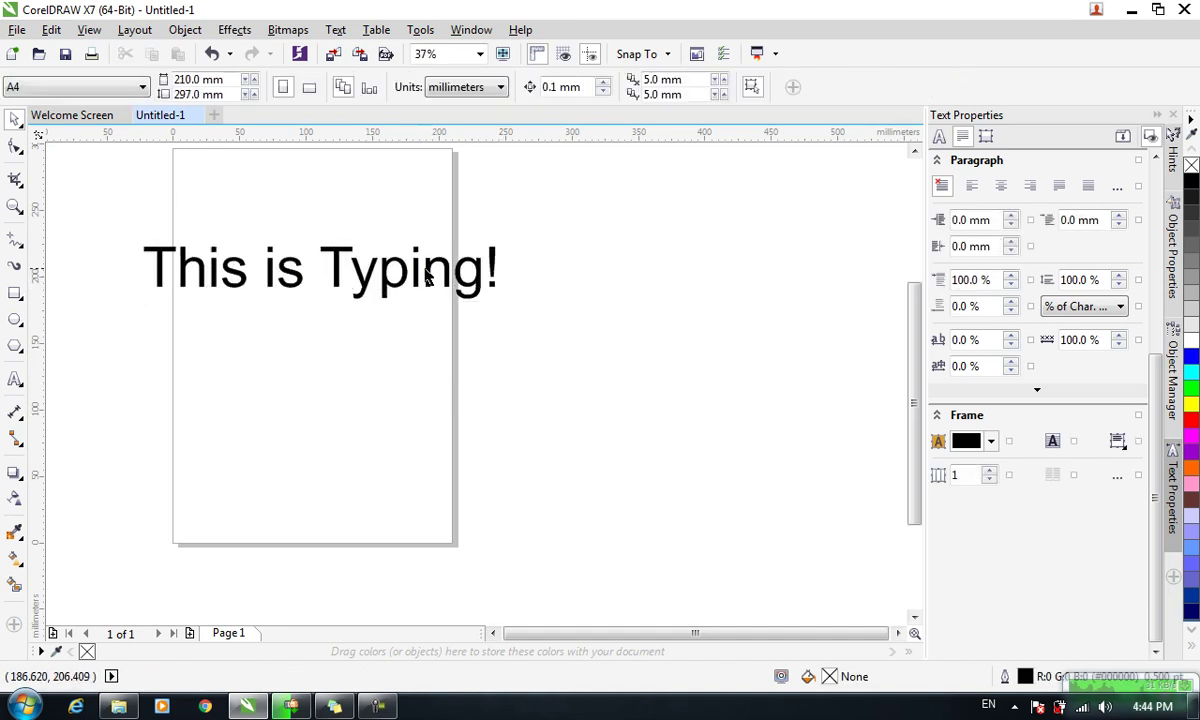
pyautogui.moveTo(431, 271); pyautogui.dragTo(420, 263)
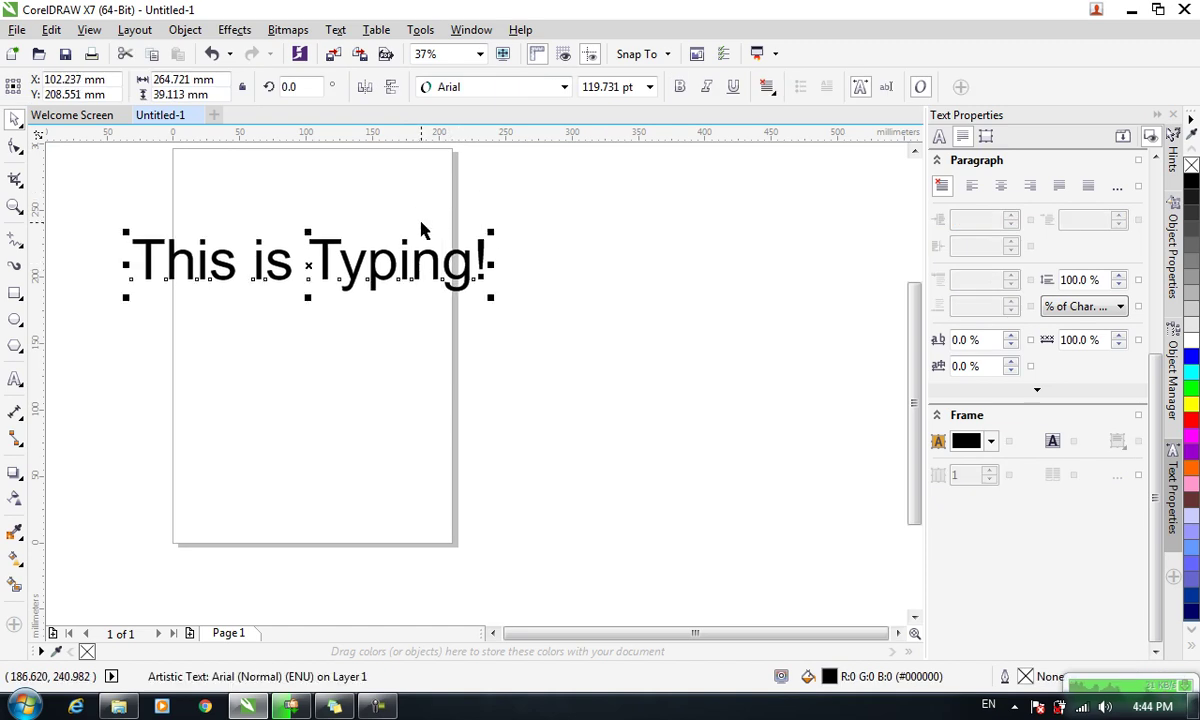
# - Preview horizontal and vertical flips, nudge the text down and open the rotation settings
pyautogui.click(366, 87)
pyautogui.click(390, 87)
pyautogui.hotkey('shift', 'F8')
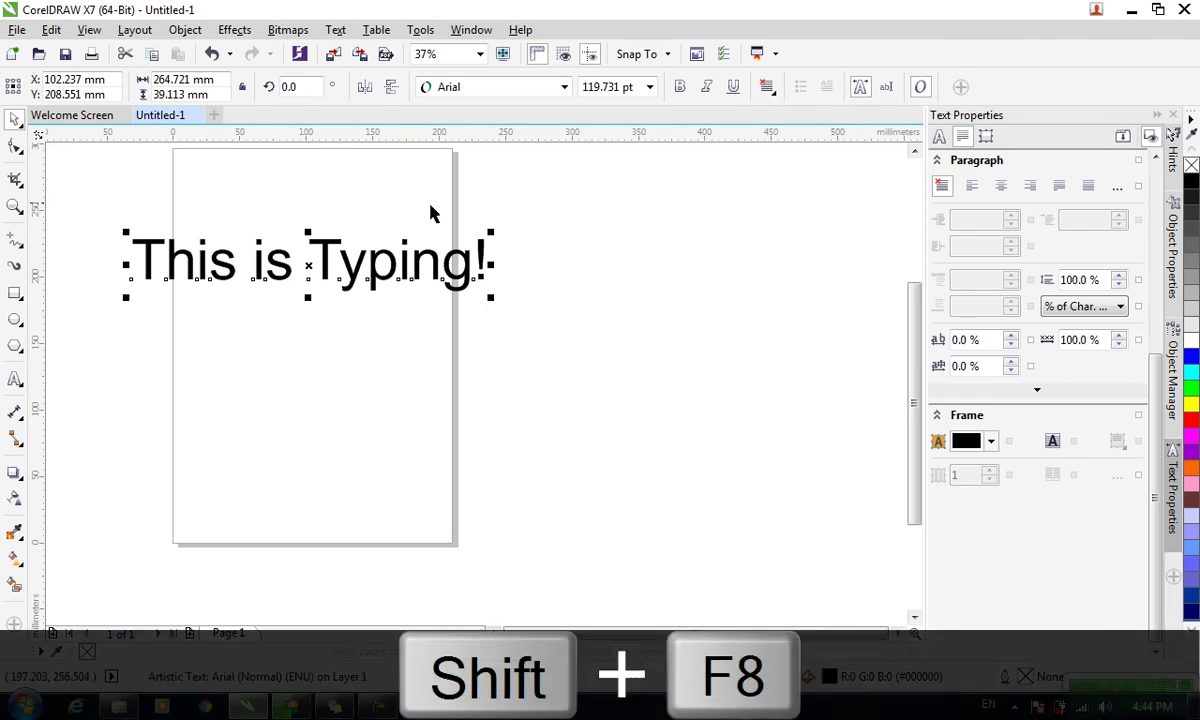
pyautogui.moveTo(402, 260); pyautogui.dragTo(405, 272)
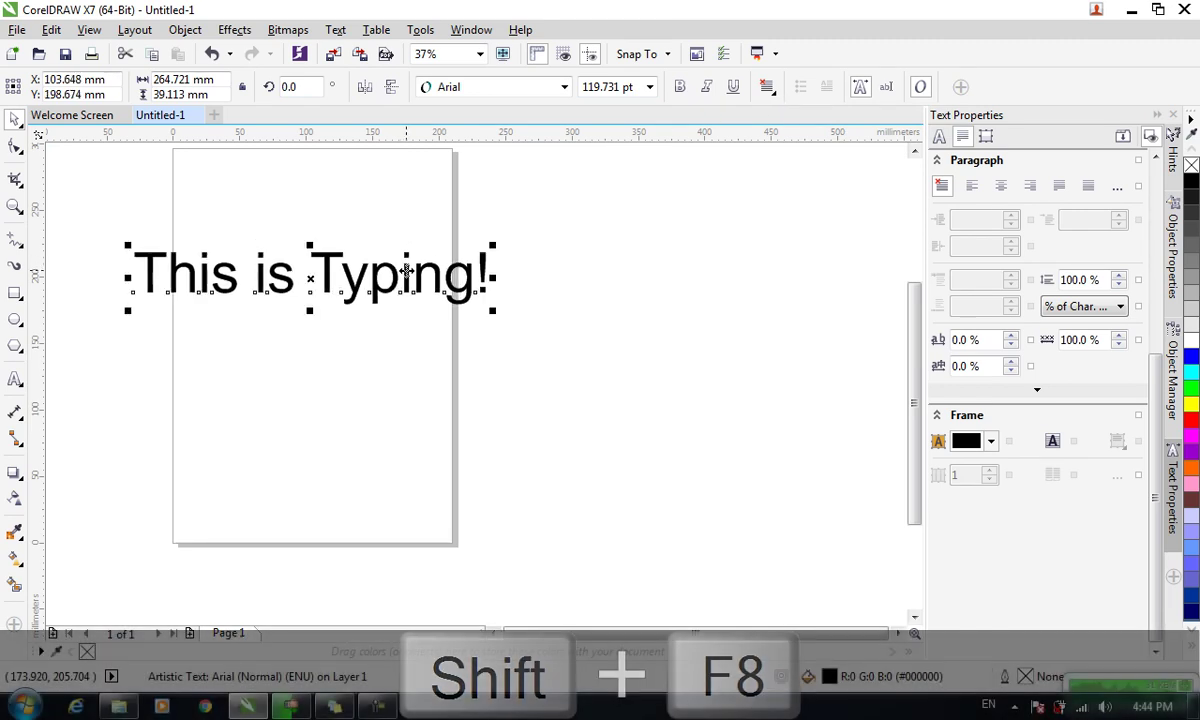
pyautogui.hotkey('alt', 'F8')
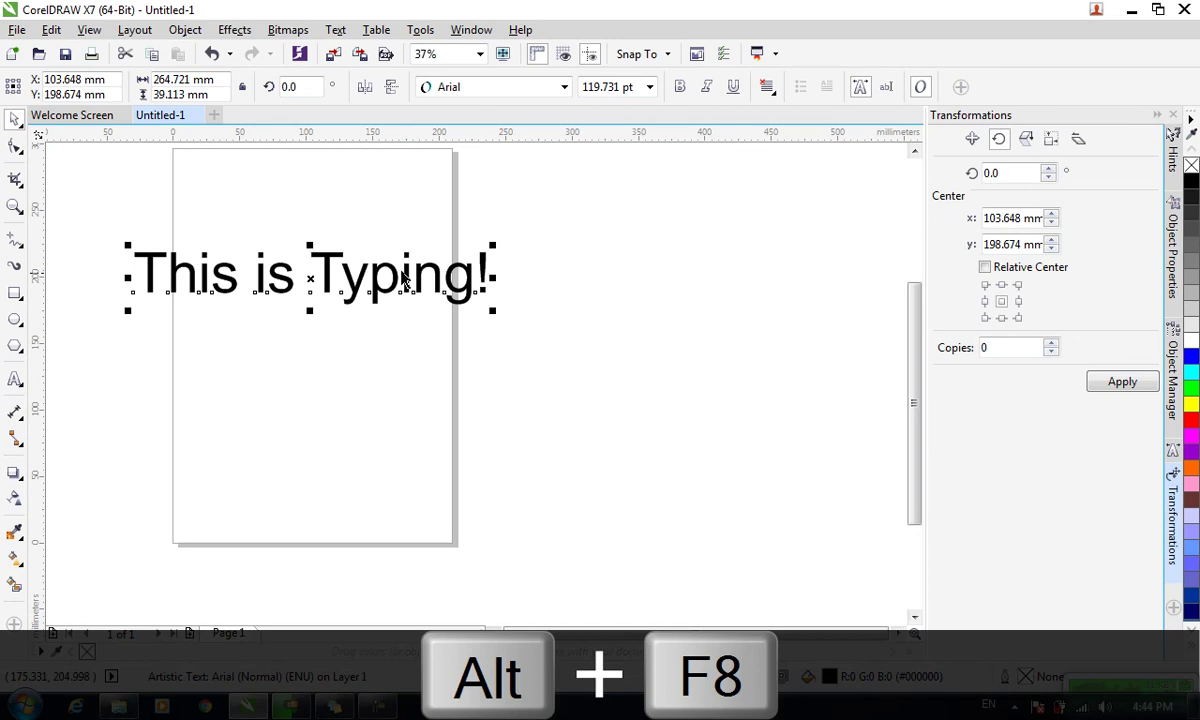
# - Convert the text to paragraph text and widen its frame to about 438.554 mm
pyautogui.click(340, 30)
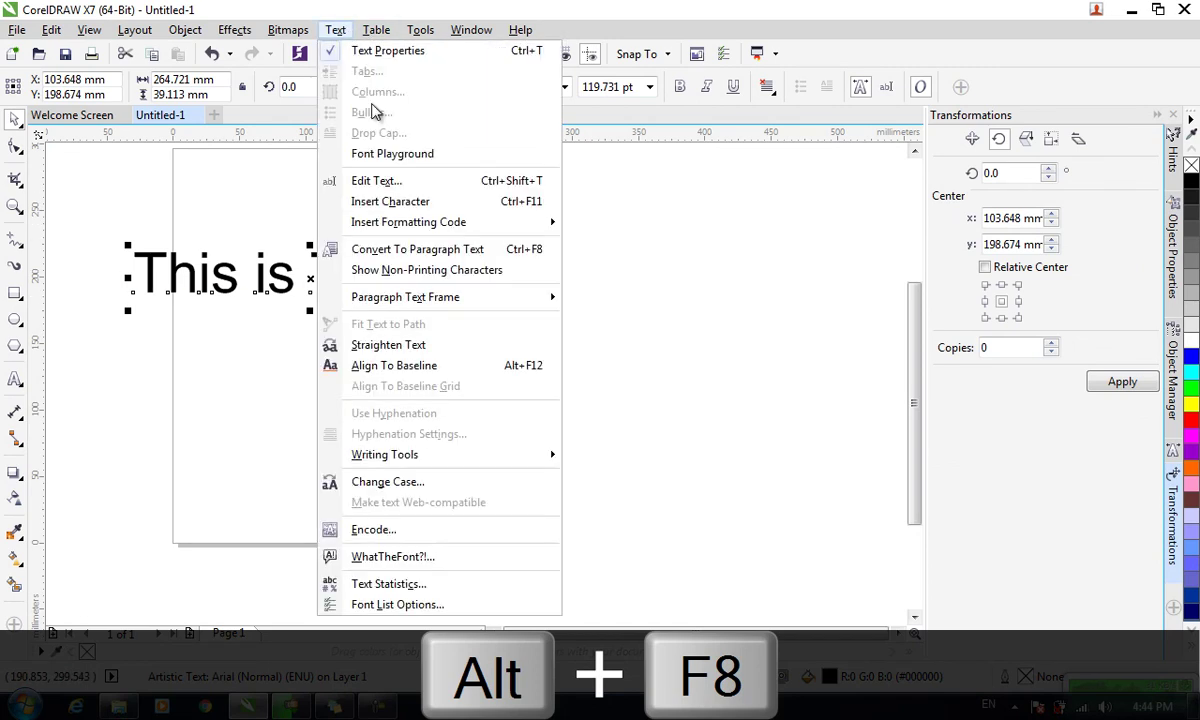
pyautogui.click(410, 247)
pyautogui.moveTo(412, 255); pyautogui.dragTo(429, 271)
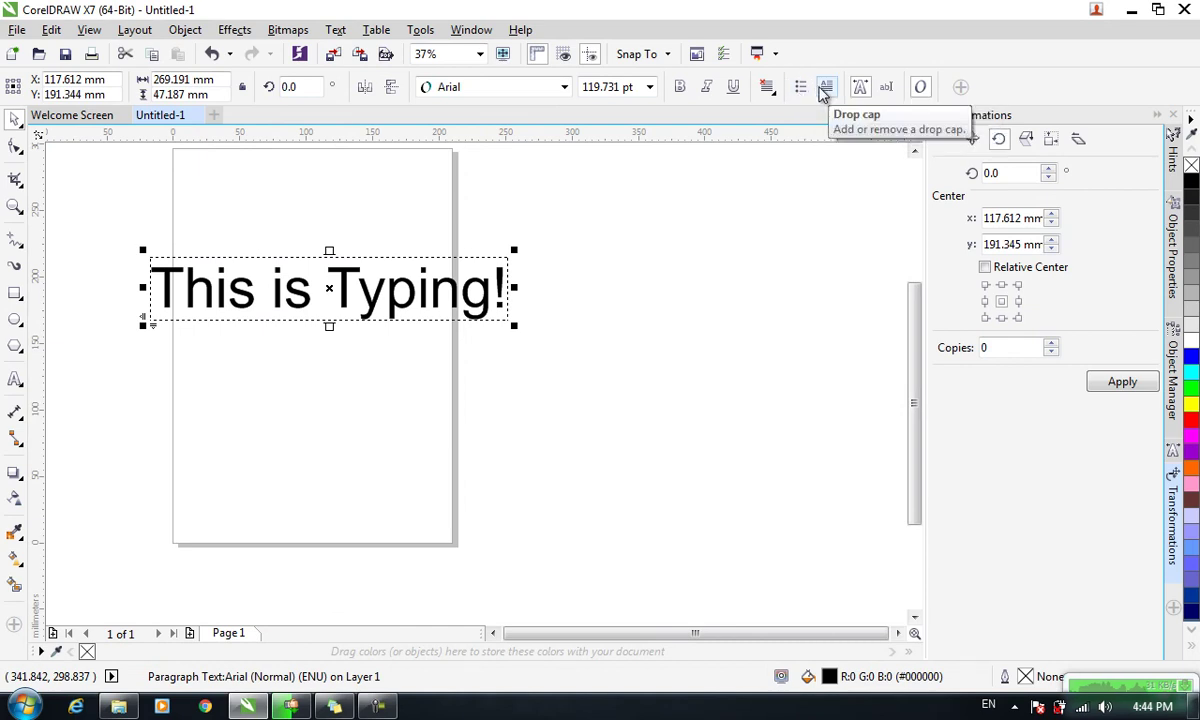
pyautogui.moveTo(514, 325); pyautogui.dragTo(720, 475)
# - Right-align the paragraph text
pyautogui.click(767, 87)
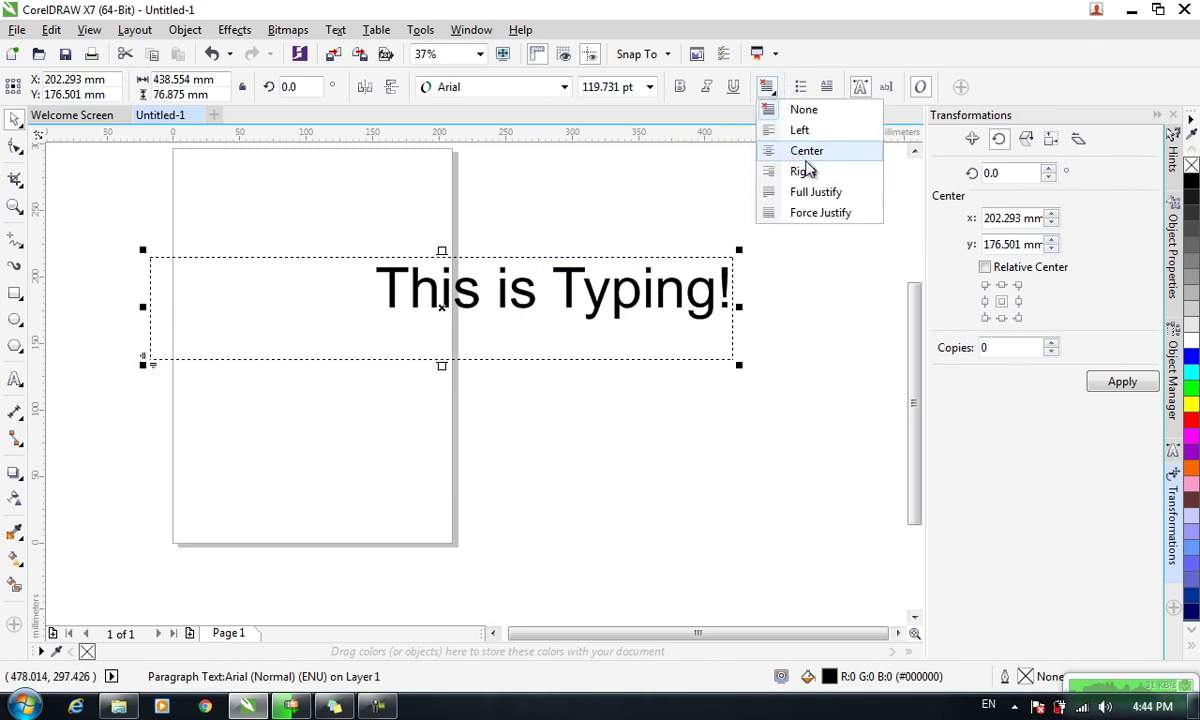
pyautogui.click(818, 176)
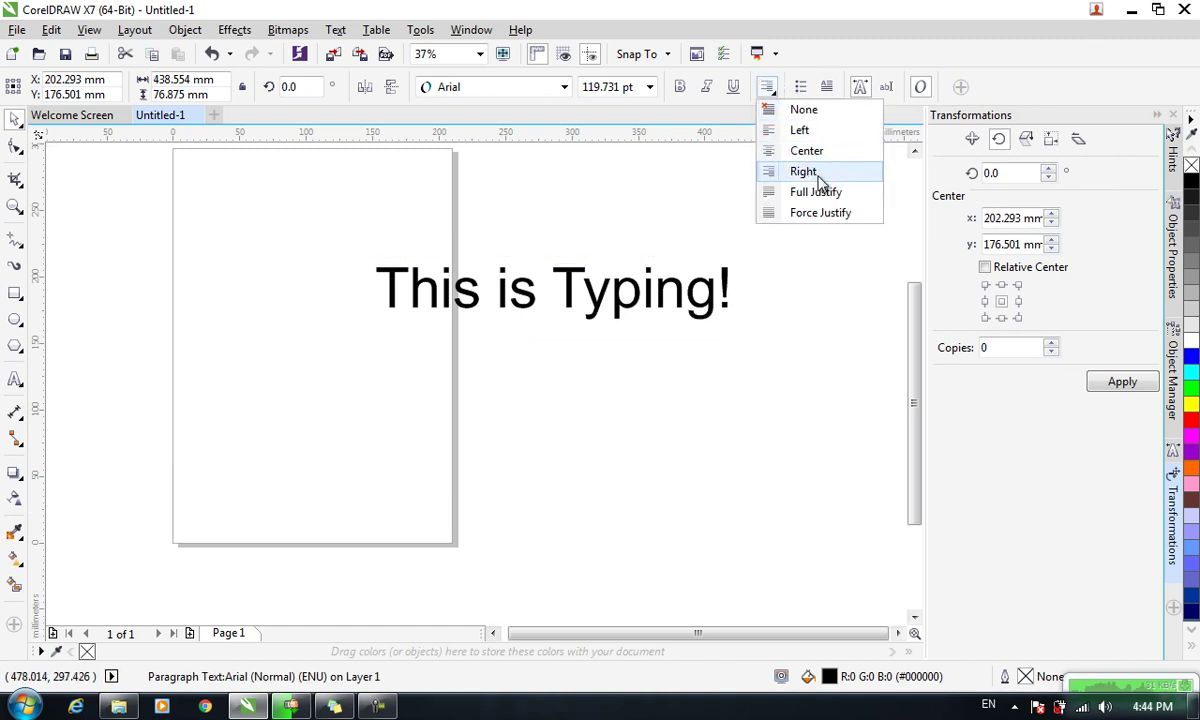
pyautogui.click(818, 178)
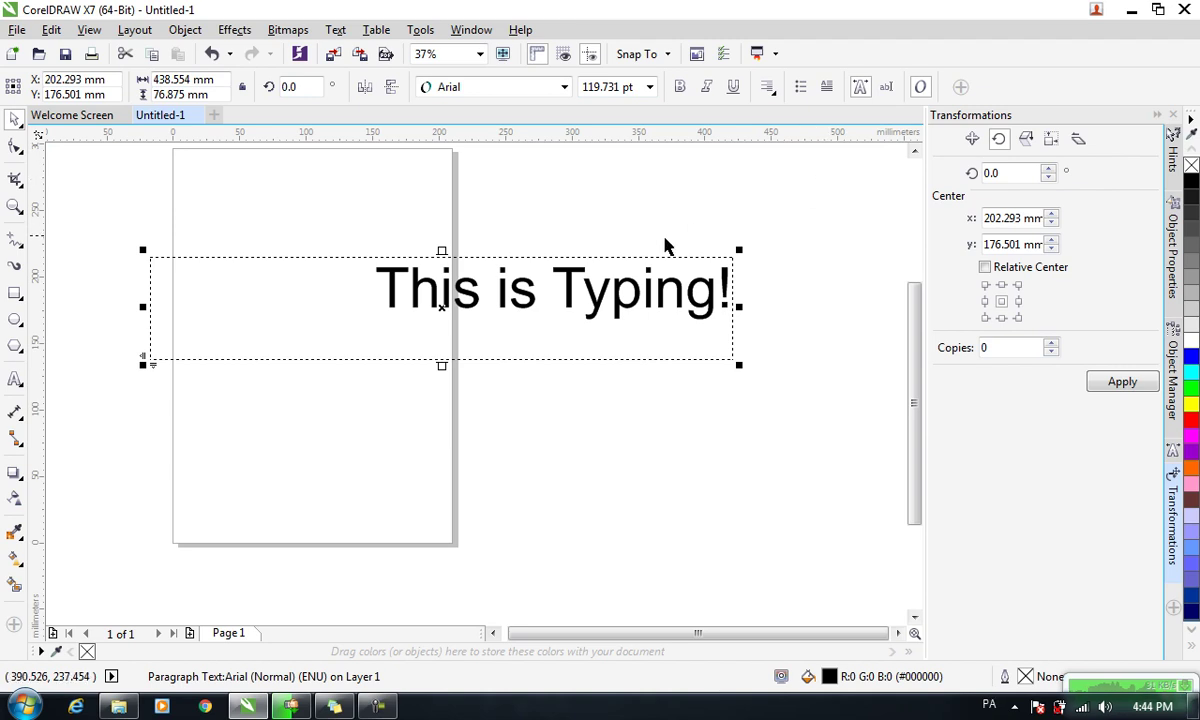
# - Make the text frame taller and turn 'This is Typing!' into a bulleted list
pyautogui.doubleClick(611, 289)
pyautogui.moveTo(441, 365)
pyautogui.mouseDown()
pyautogui.moveTo(431, 503)
pyautogui.moveTo(441, 512)
pyautogui.mouseUp()
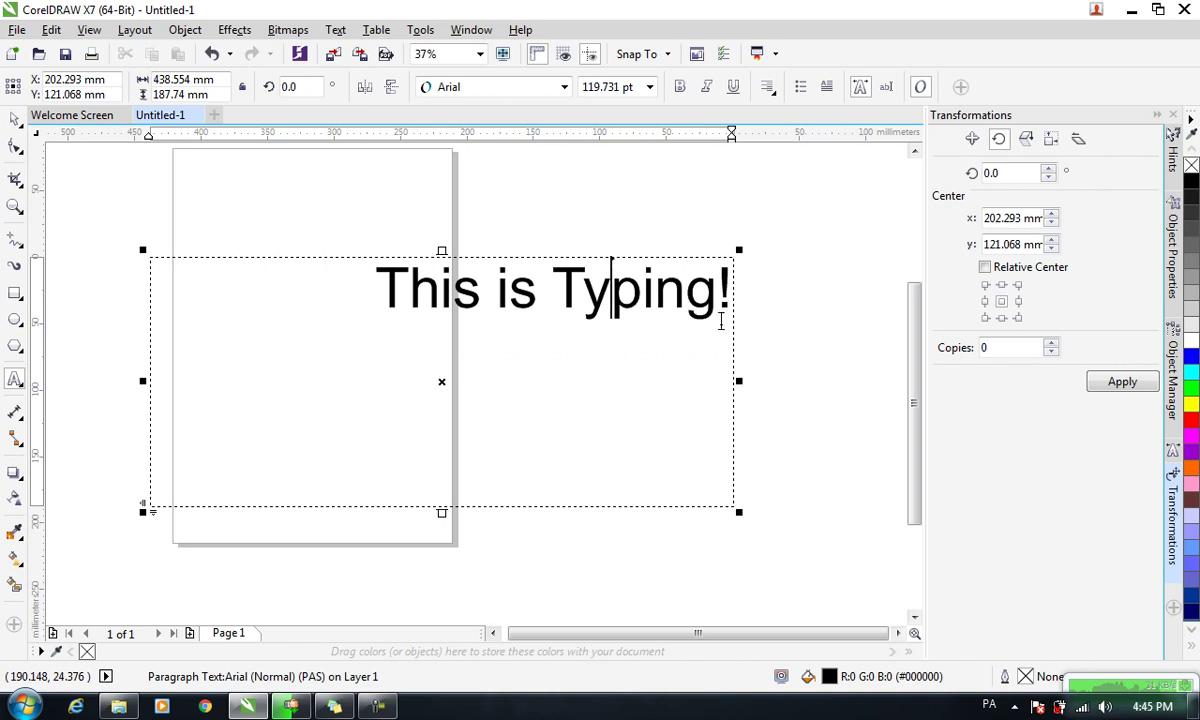
pyautogui.moveTo(376, 300); pyautogui.dragTo(724, 320)
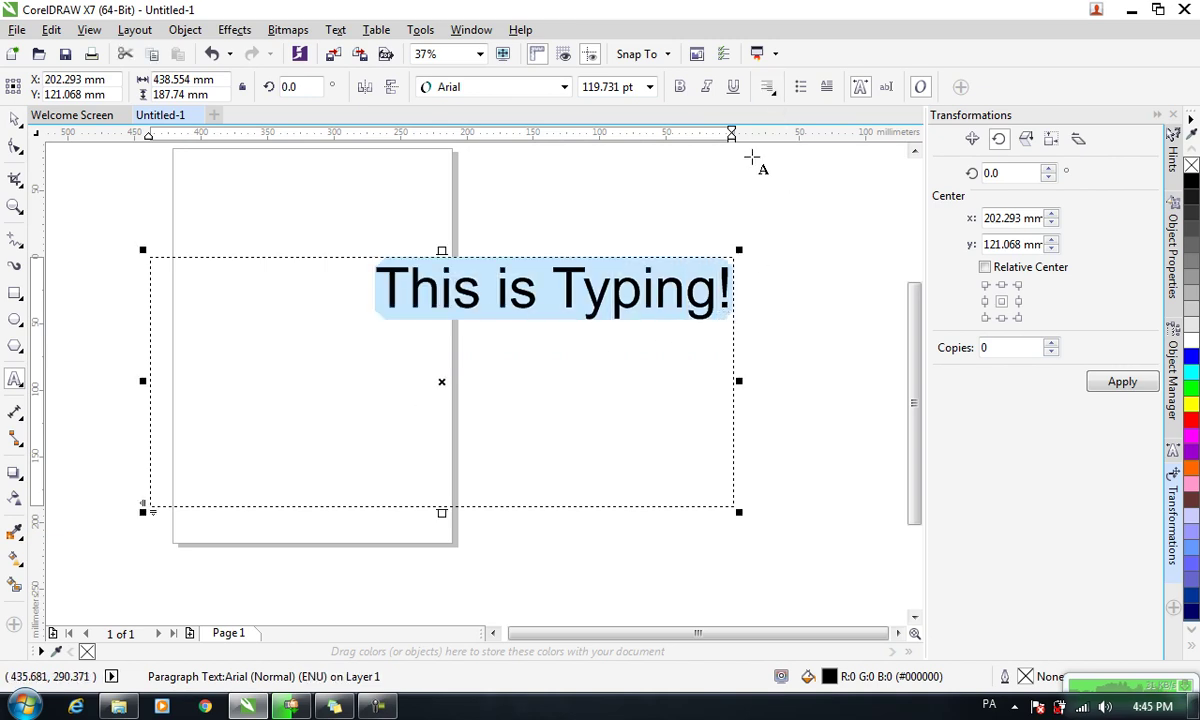
pyautogui.click(800, 88)
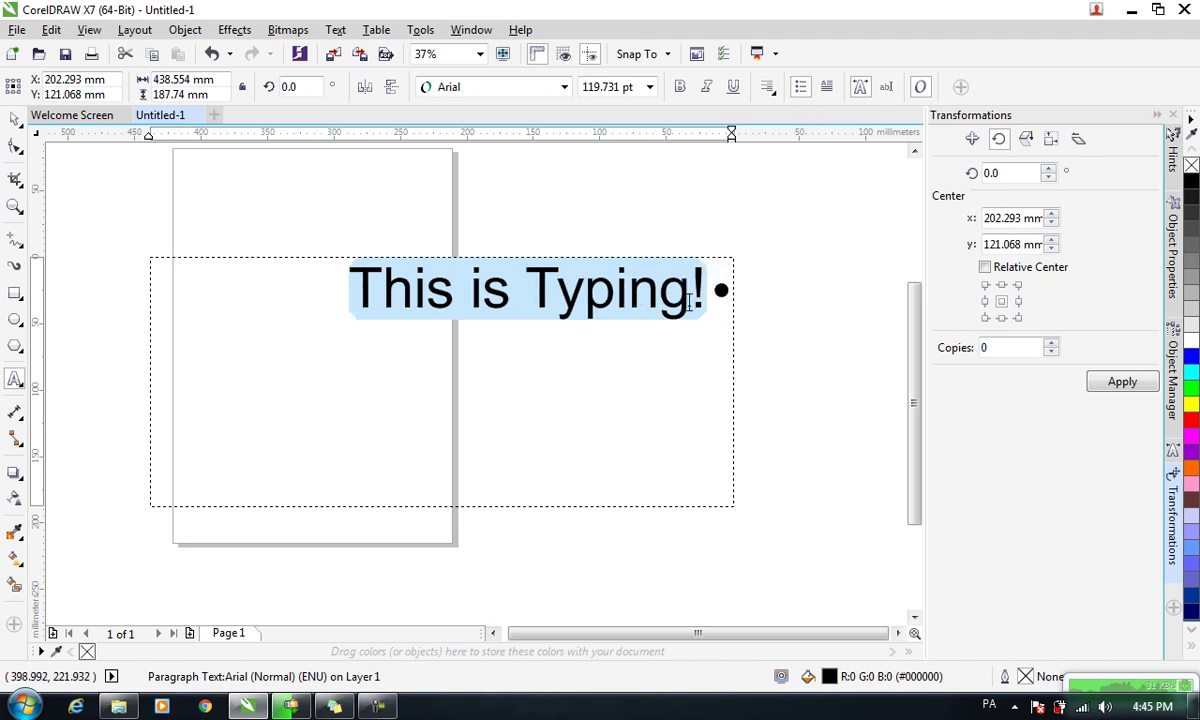
# - Replace it with three bulleted Arabic-script names, one per line
pyautogui.write('احمد')
pyautogui.press('Return')
pyautogui.write('اجمل')
pyautogui.press('Return')
pyautogui.write('صبور')
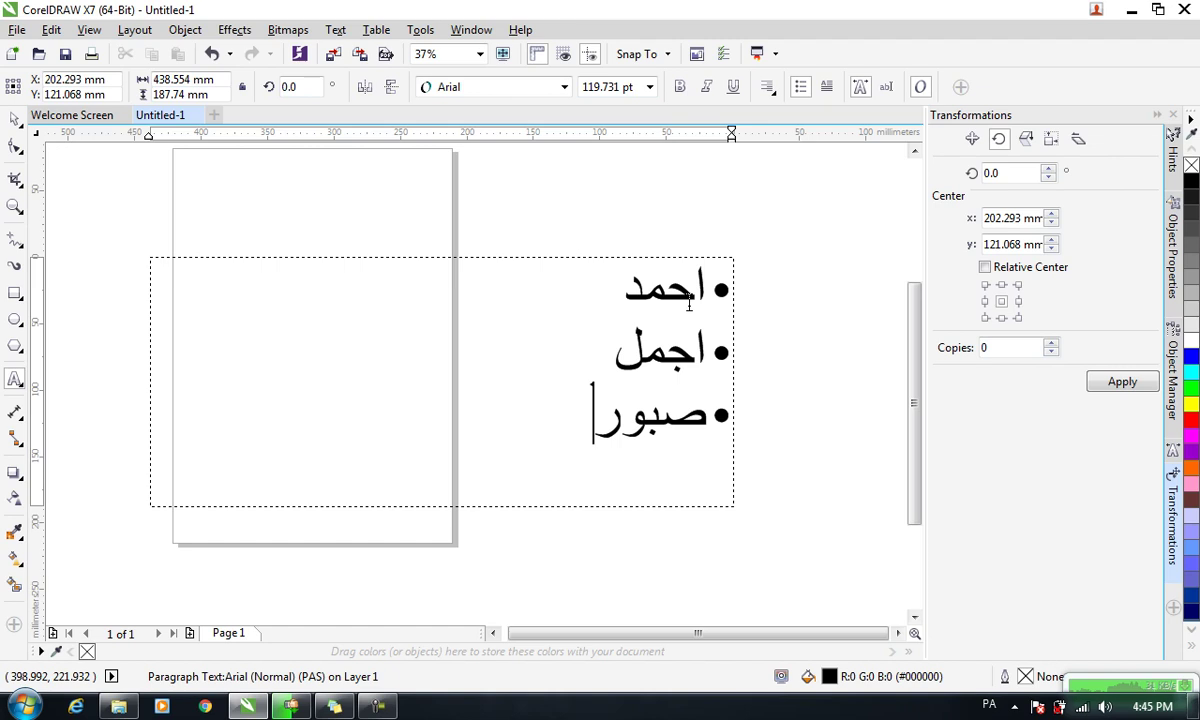
# - Remove the bullets from all lines and type a new Arabic line stating a name
pyautogui.hotkey('ctrl', 'a')
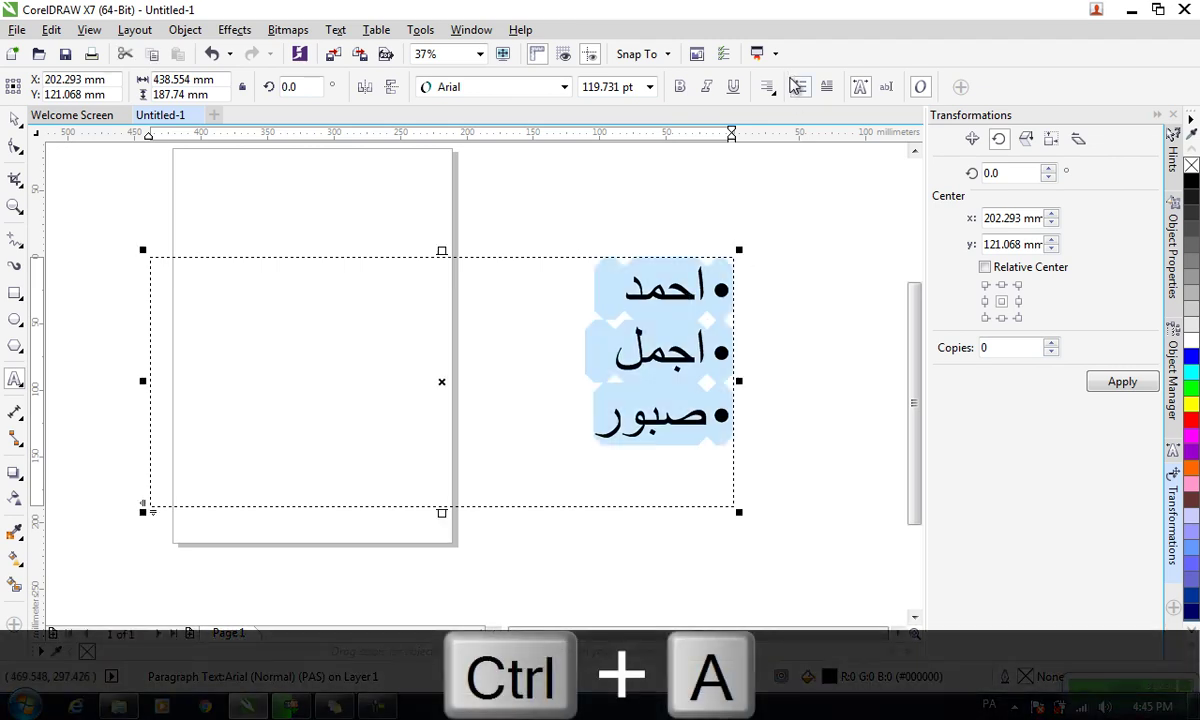
pyautogui.click(797, 87)
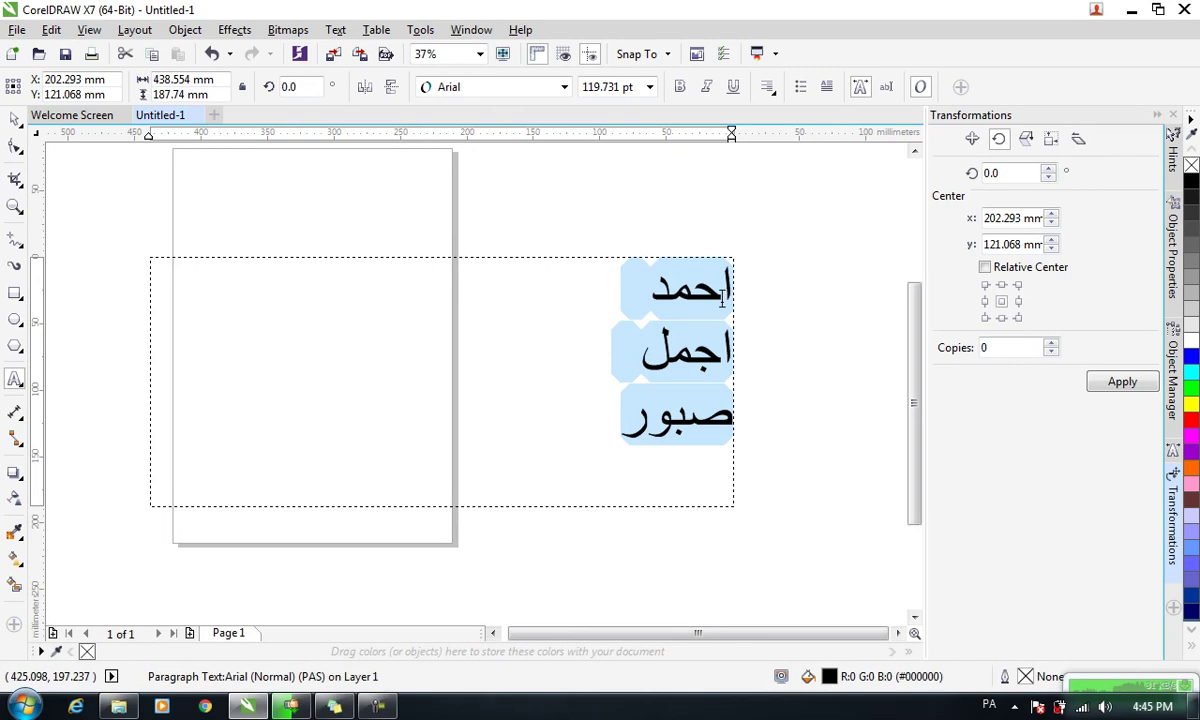
pyautogui.write('زما نو')
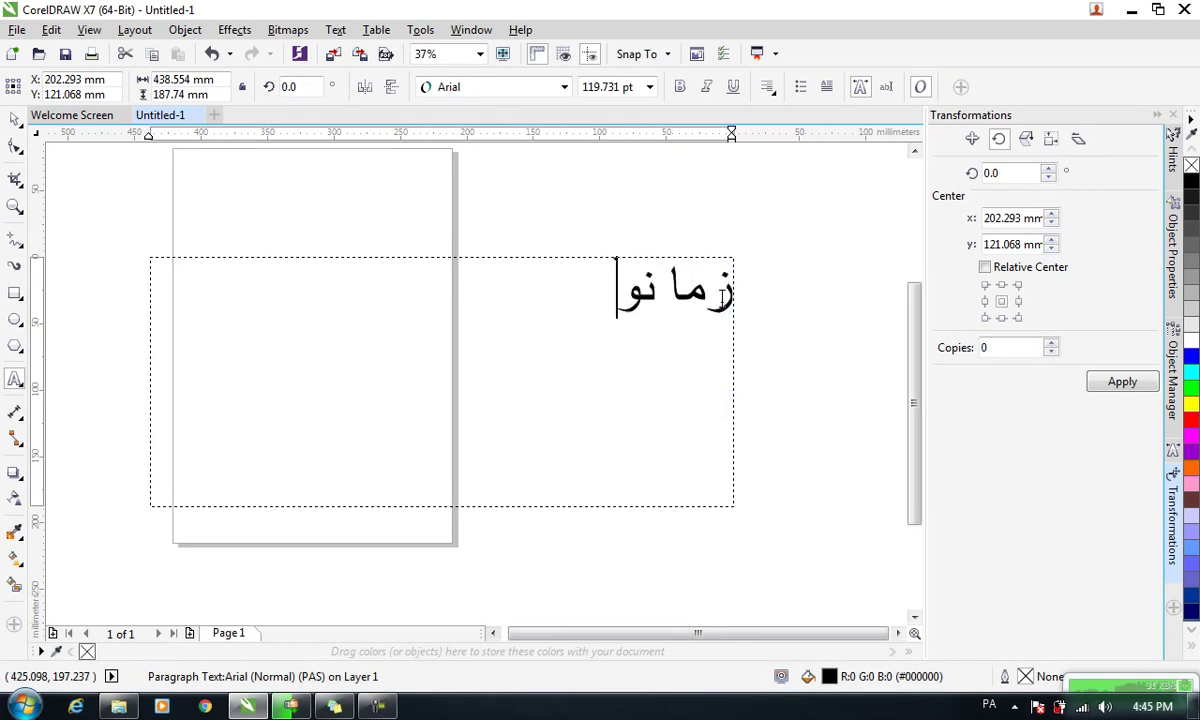
pyautogui.write('م احمد')
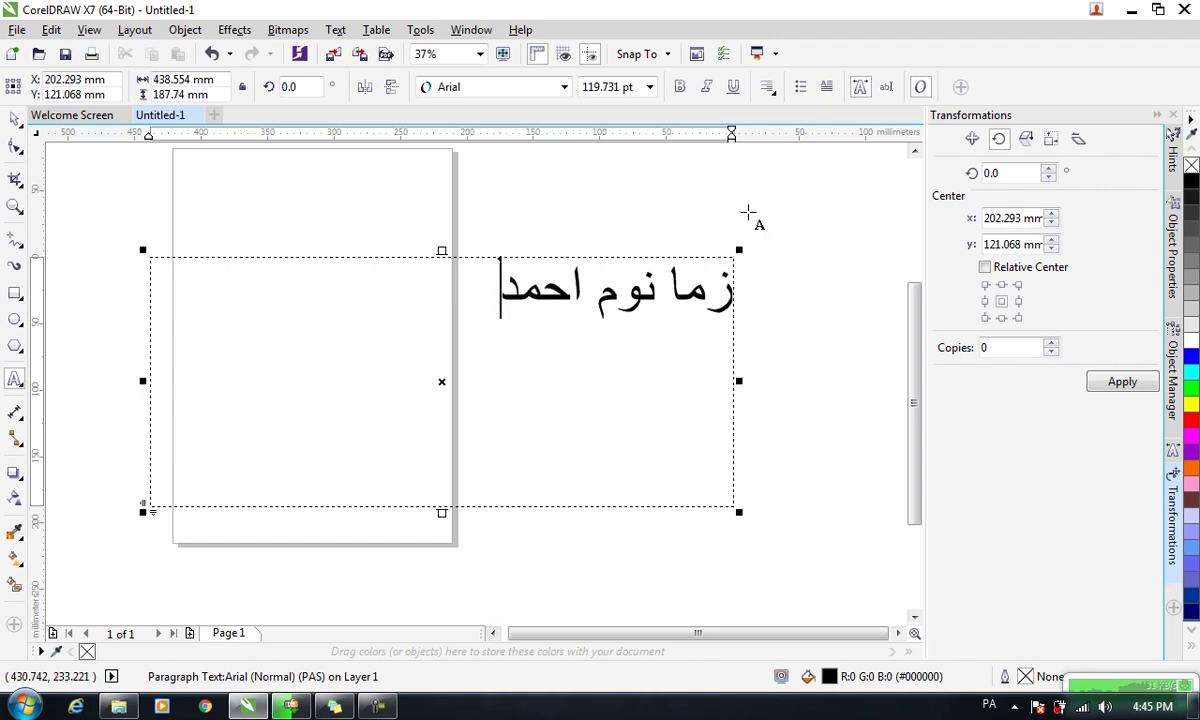
# - Make the Arabic line's first letter a drop cap
pyautogui.click(826, 88)
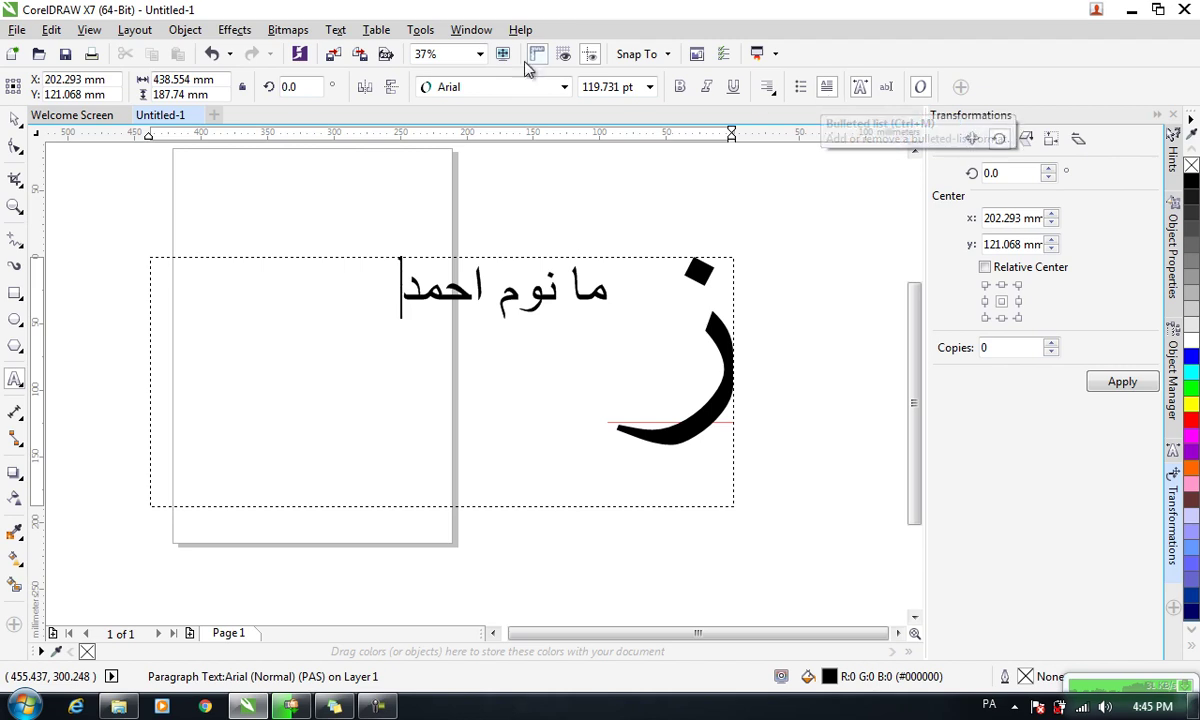
pyautogui.click(335, 29)
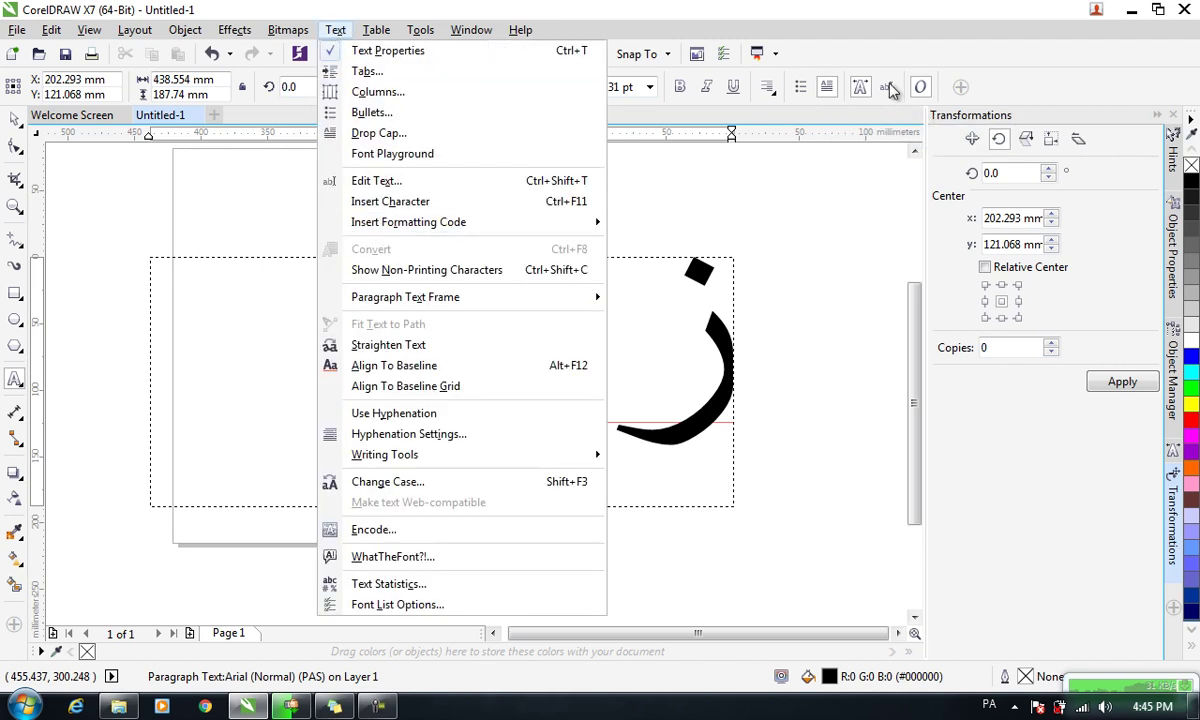
pyautogui.click(781, 90)
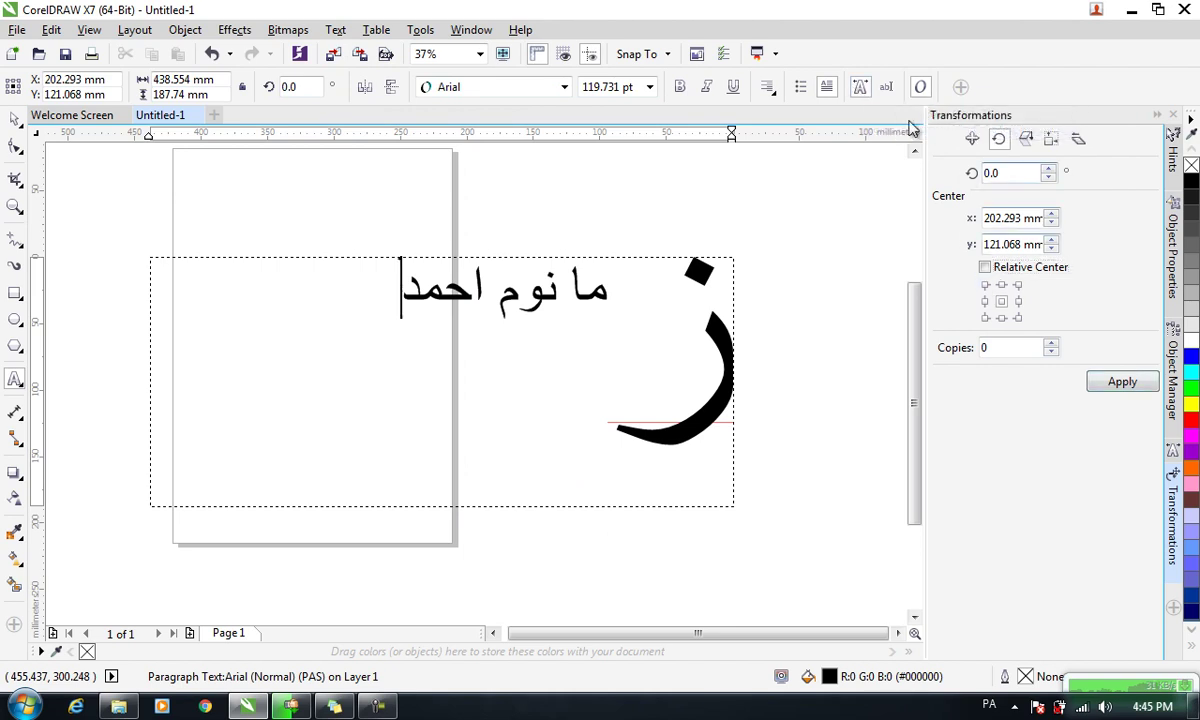
# - Browse the Text Properties character and paragraph settings, then return to Transformations
pyautogui.click(860, 90)
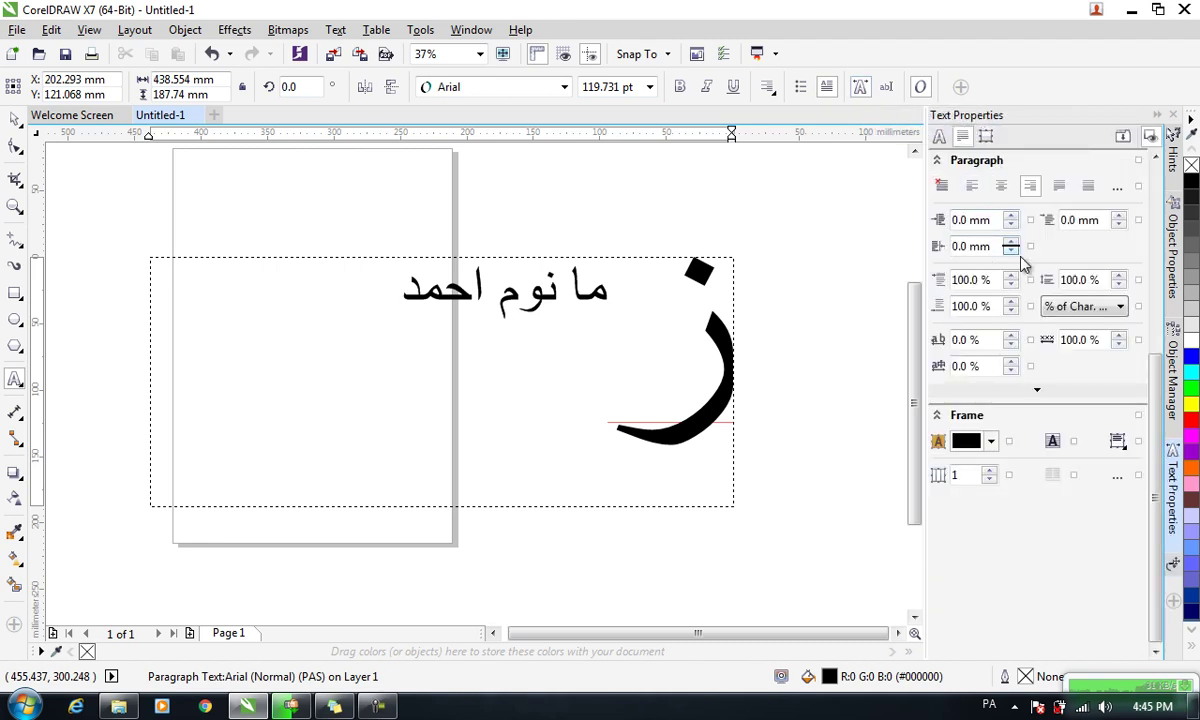
pyautogui.click(335, 29)
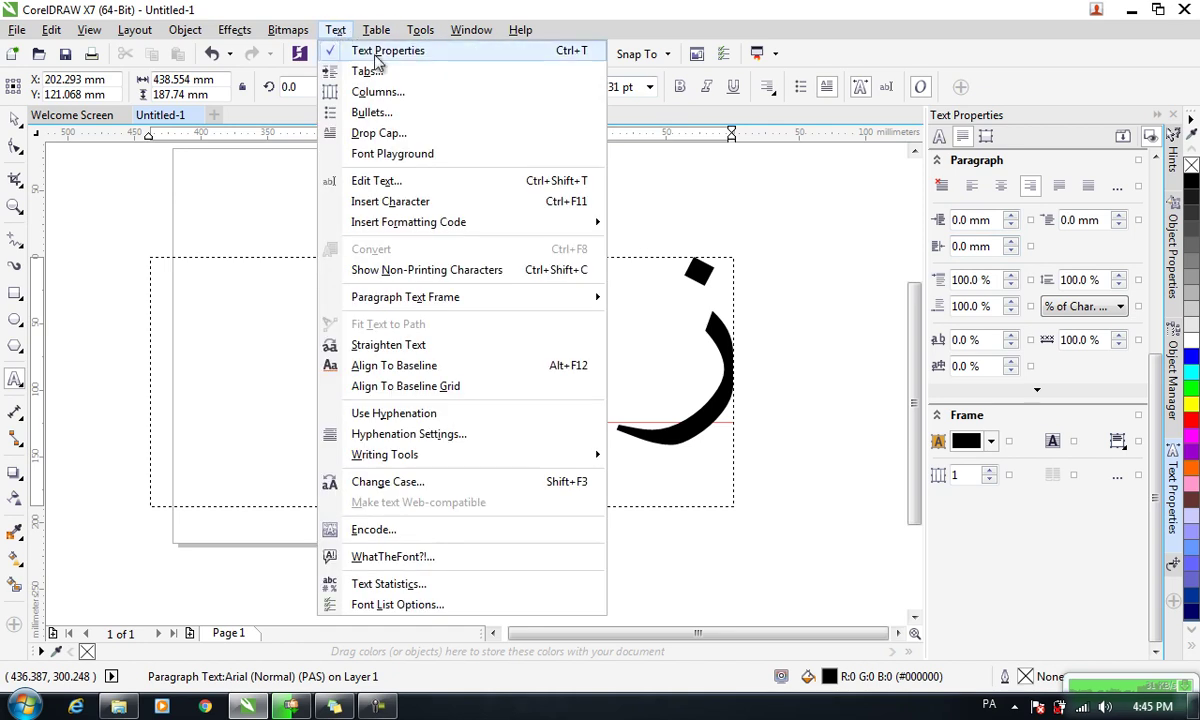
pyautogui.click(376, 52)
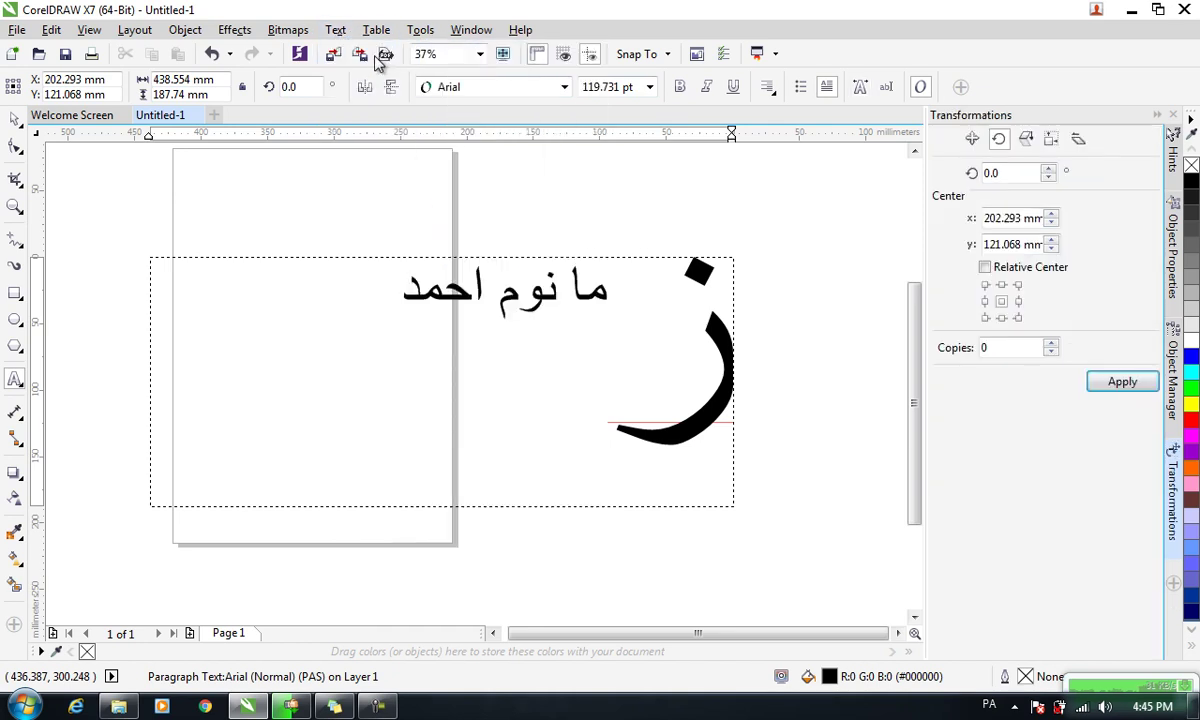
pyautogui.click(859, 87)
pyautogui.click(961, 136)
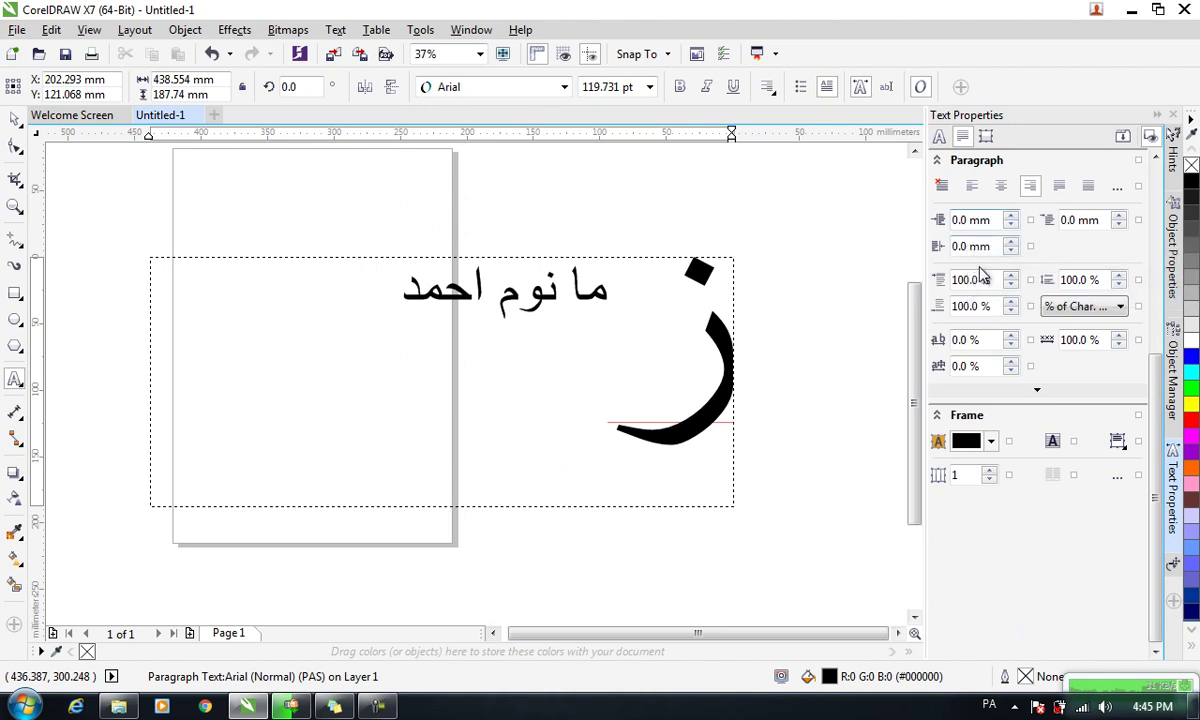
pyautogui.click(889, 89)
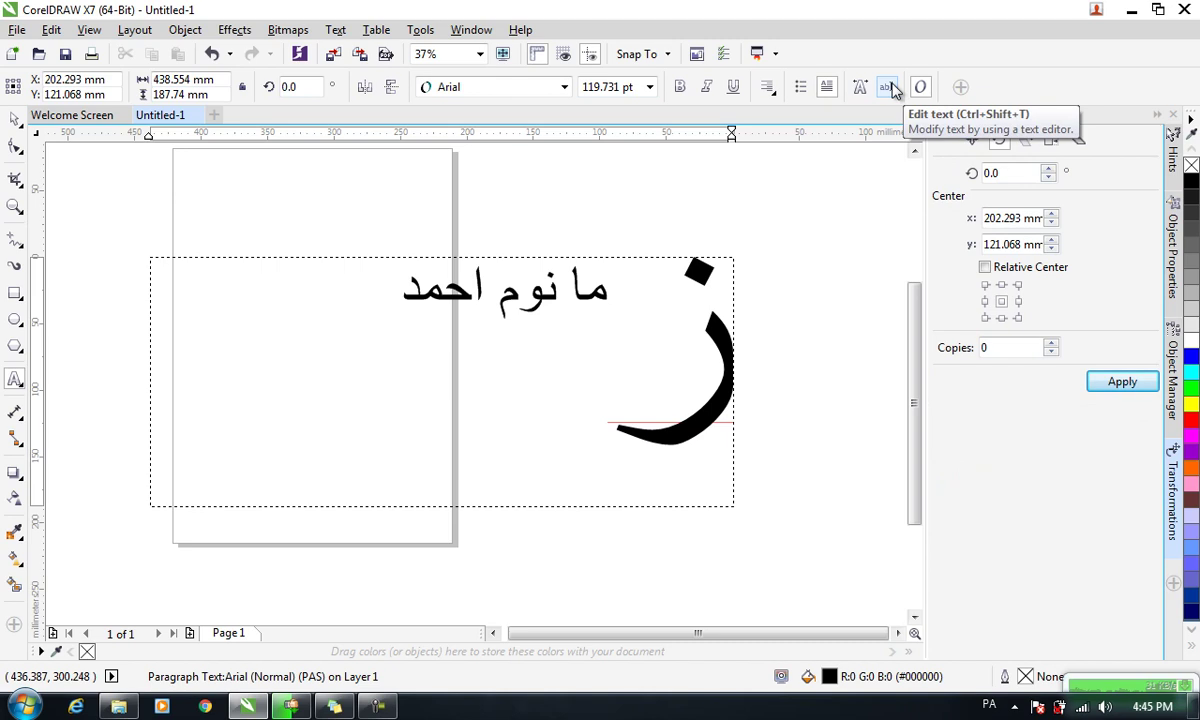
pyautogui.click(893, 89)
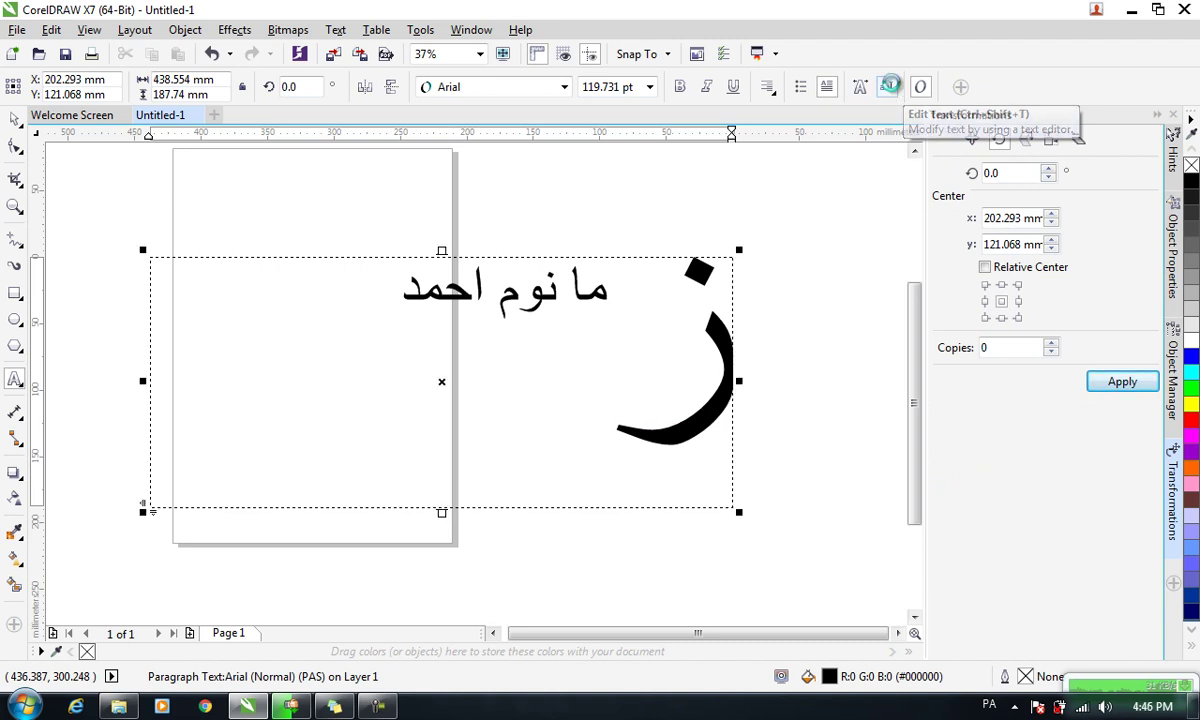
pyautogui.moveTo(770, 192); pyautogui.dragTo(876, 196)
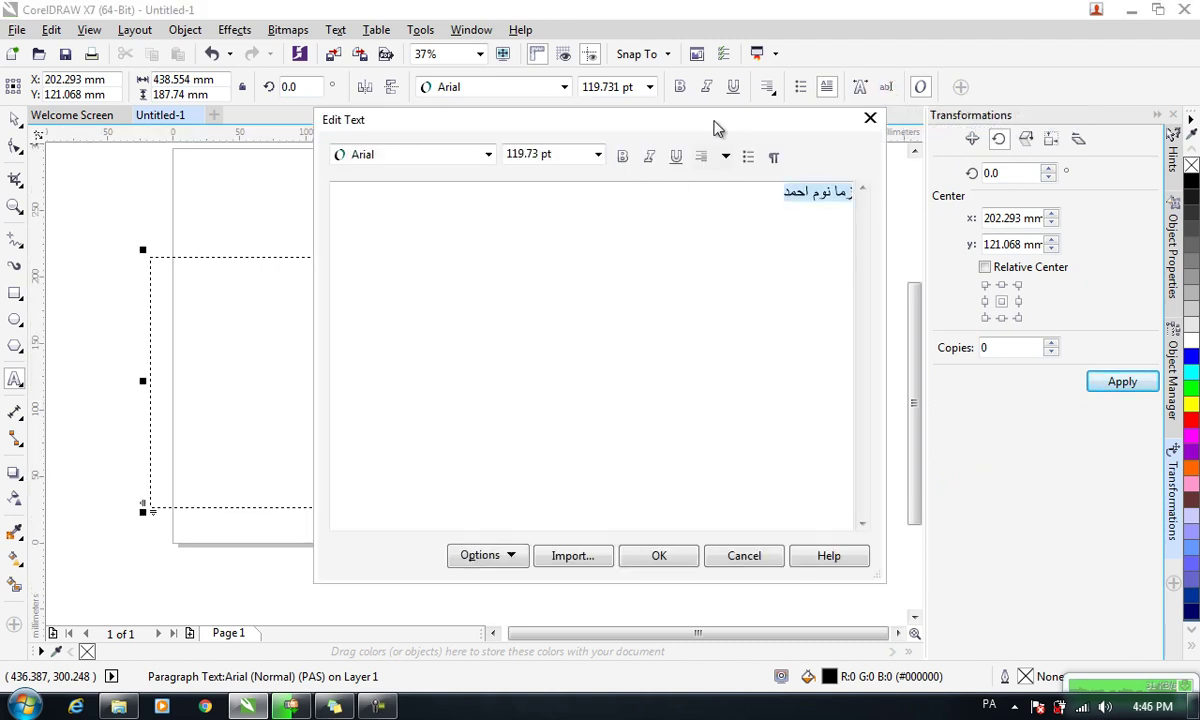
pyautogui.moveTo(660, 119); pyautogui.dragTo(827, 228)
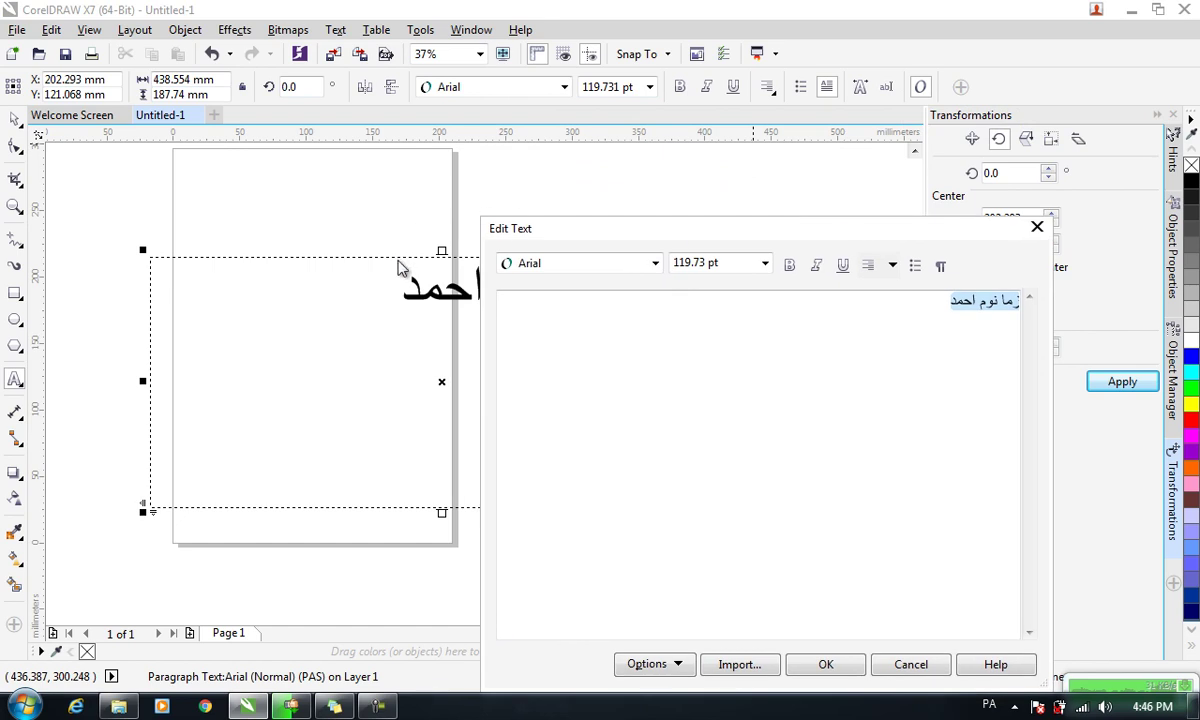
pyautogui.click(934, 315)
pyautogui.moveTo(841, 229); pyautogui.dragTo(699, 146)
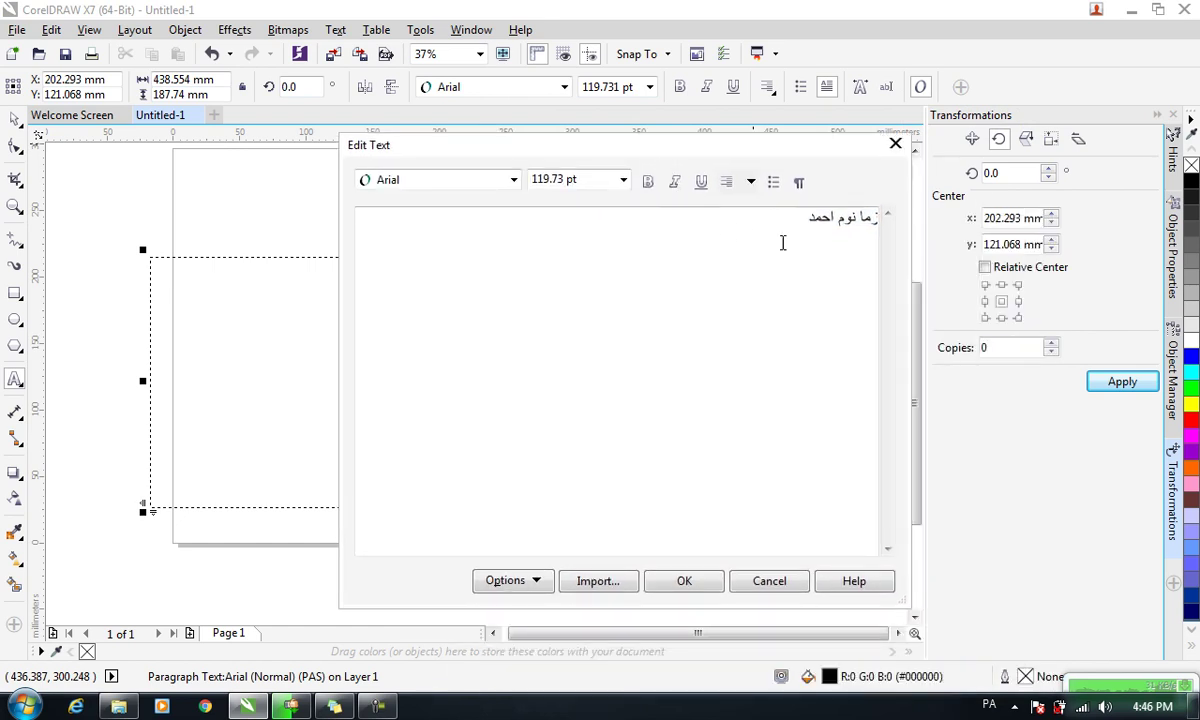
pyautogui.moveTo(808, 218); pyautogui.dragTo(953, 224)
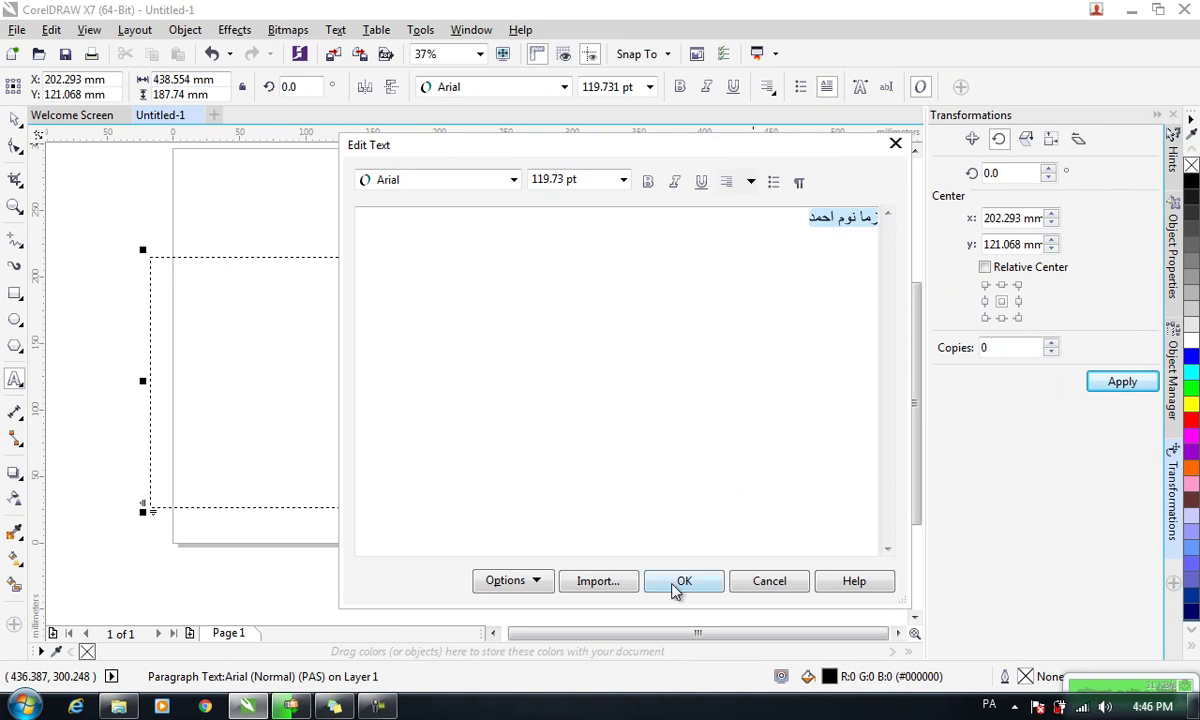
pyautogui.click(680, 583)
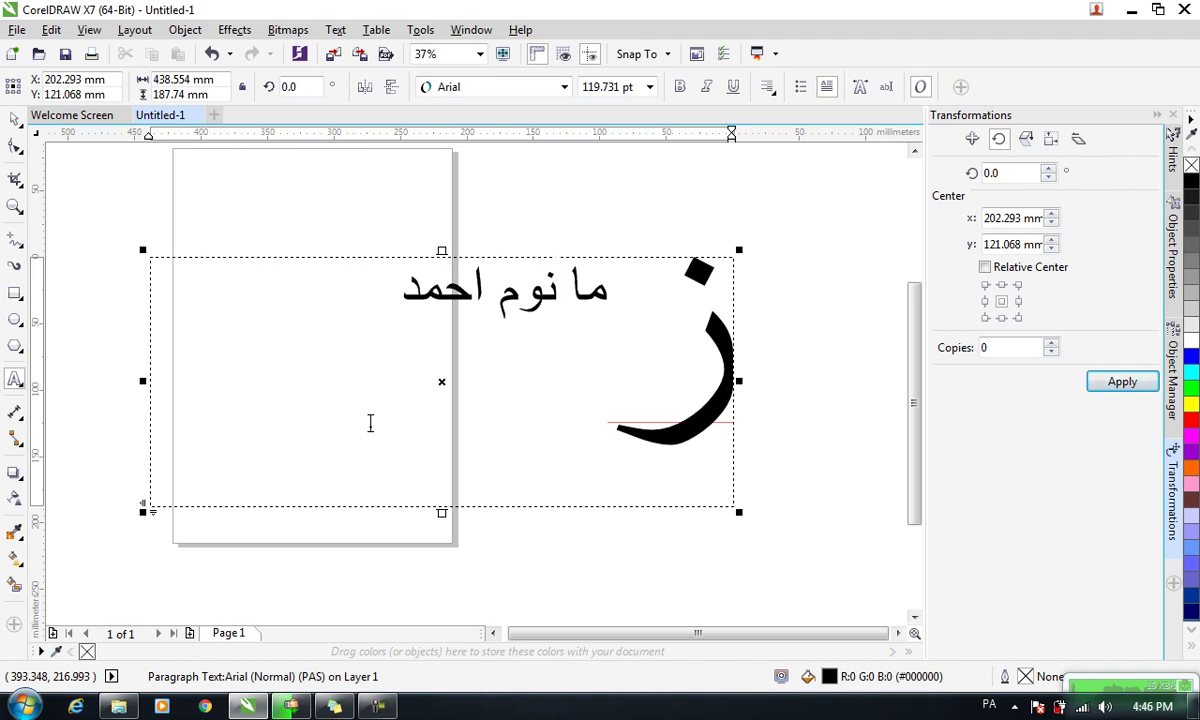
# - Align the Arabic paragraph text to the baseline grid from its context menu
pyautogui.click(505, 298)
pyautogui.press('Left')
pyautogui.rightClick(528, 299)
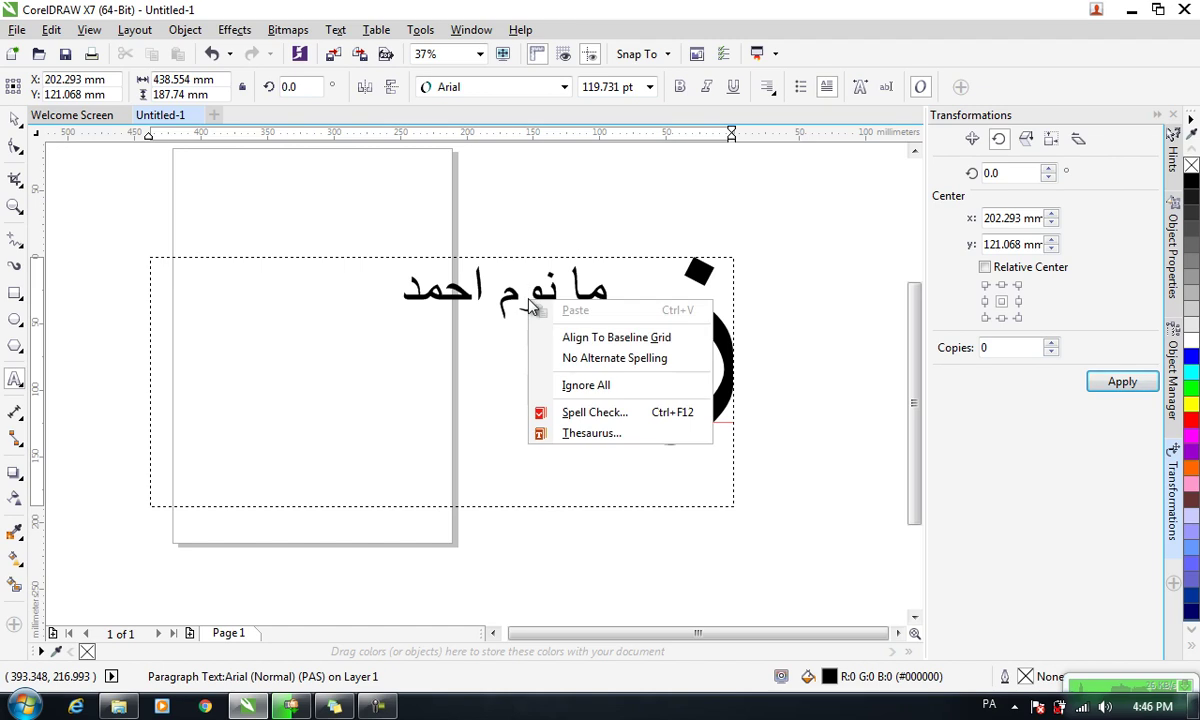
pyautogui.click(597, 340)
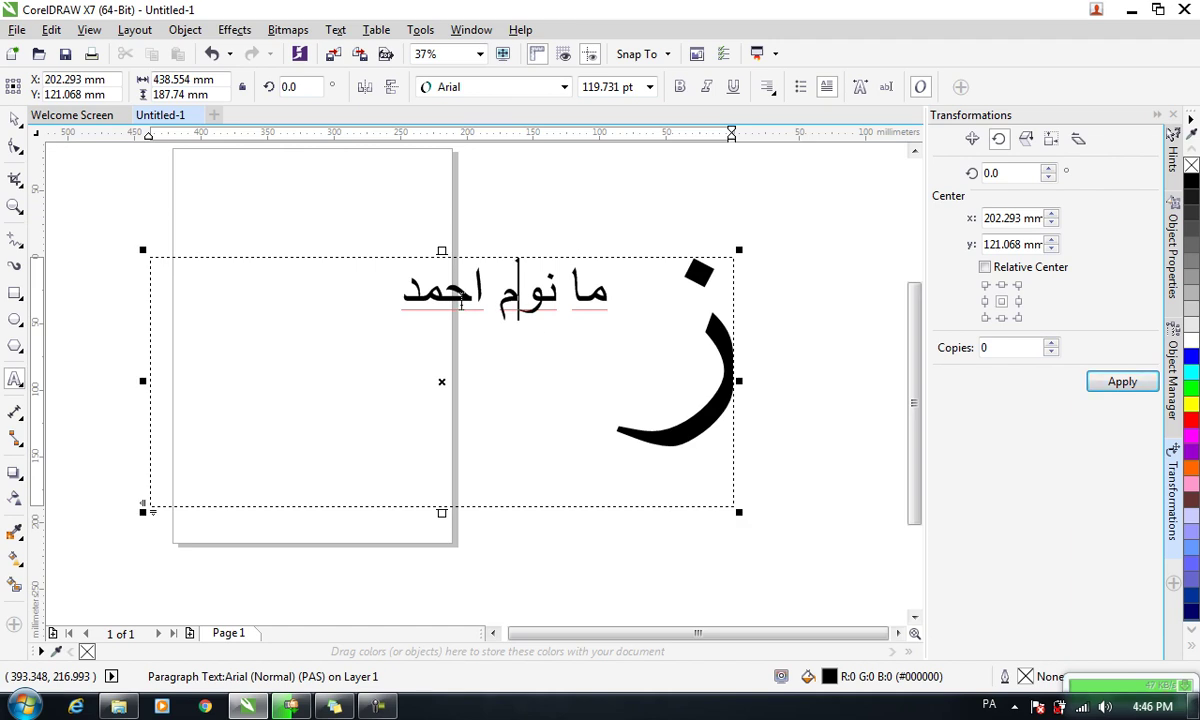
pyautogui.click(15, 378)
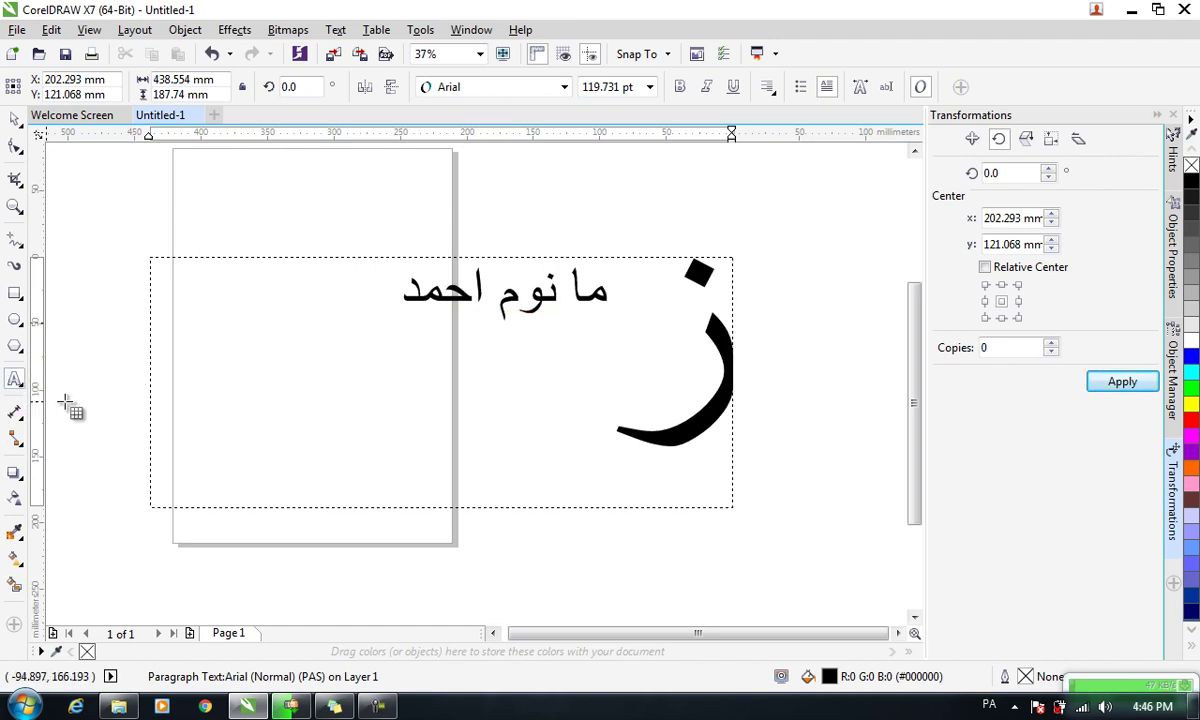
# - Set document table defaults to a light grey background and 3.0 pt border width
pyautogui.click(67, 400)
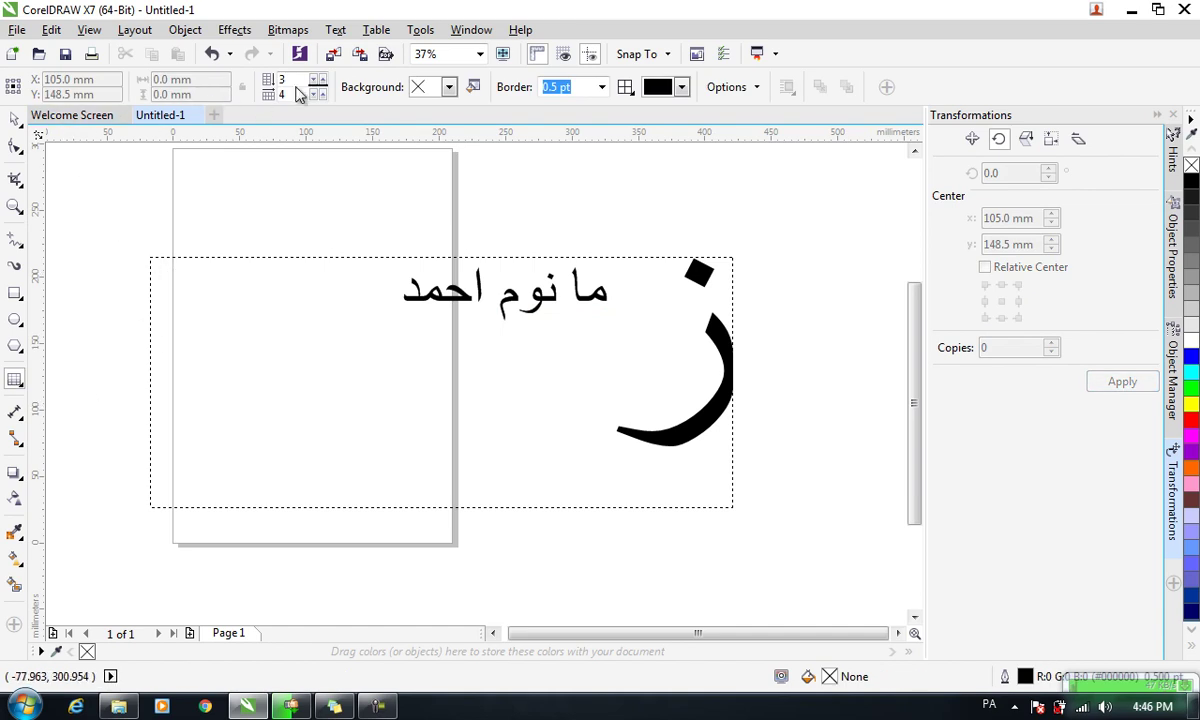
pyautogui.click(449, 88)
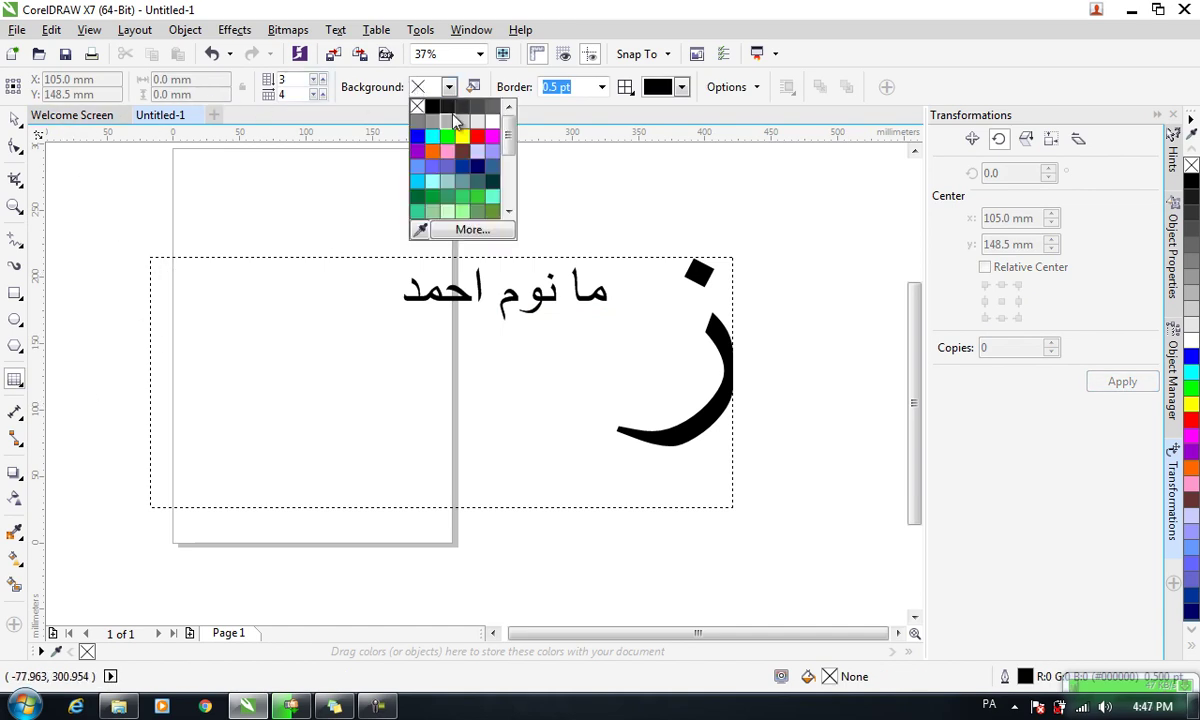
pyautogui.click(430, 120)
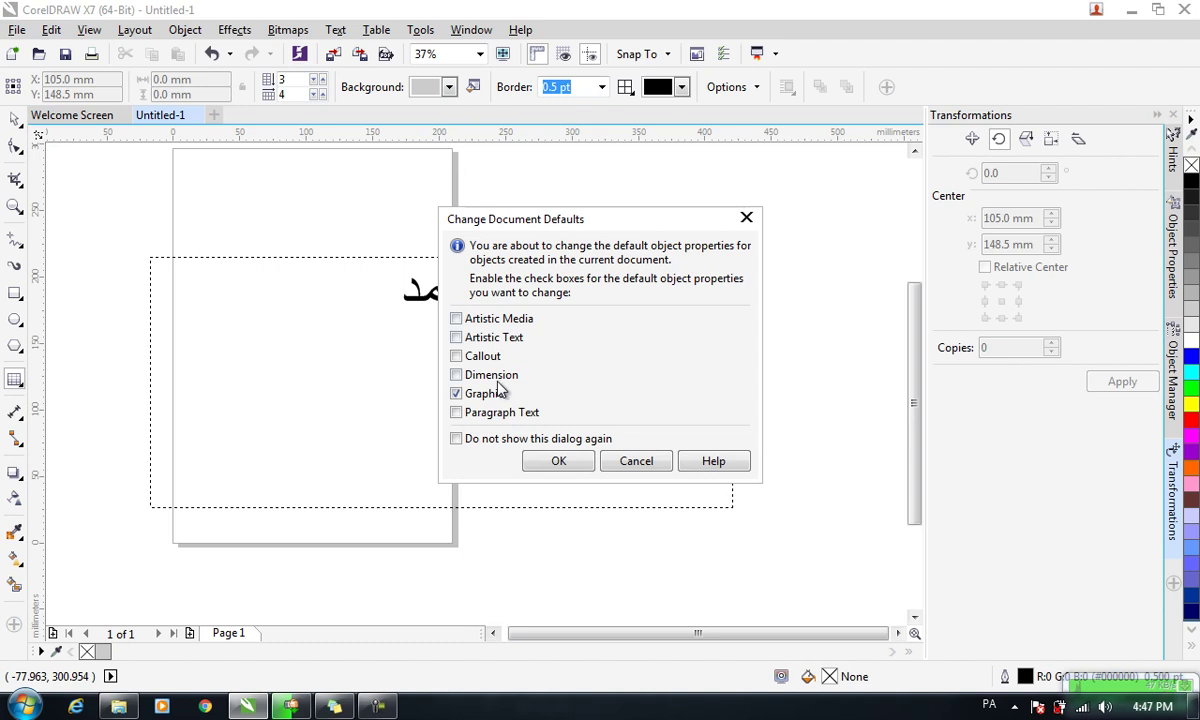
pyautogui.click(550, 458)
pyautogui.click(601, 88)
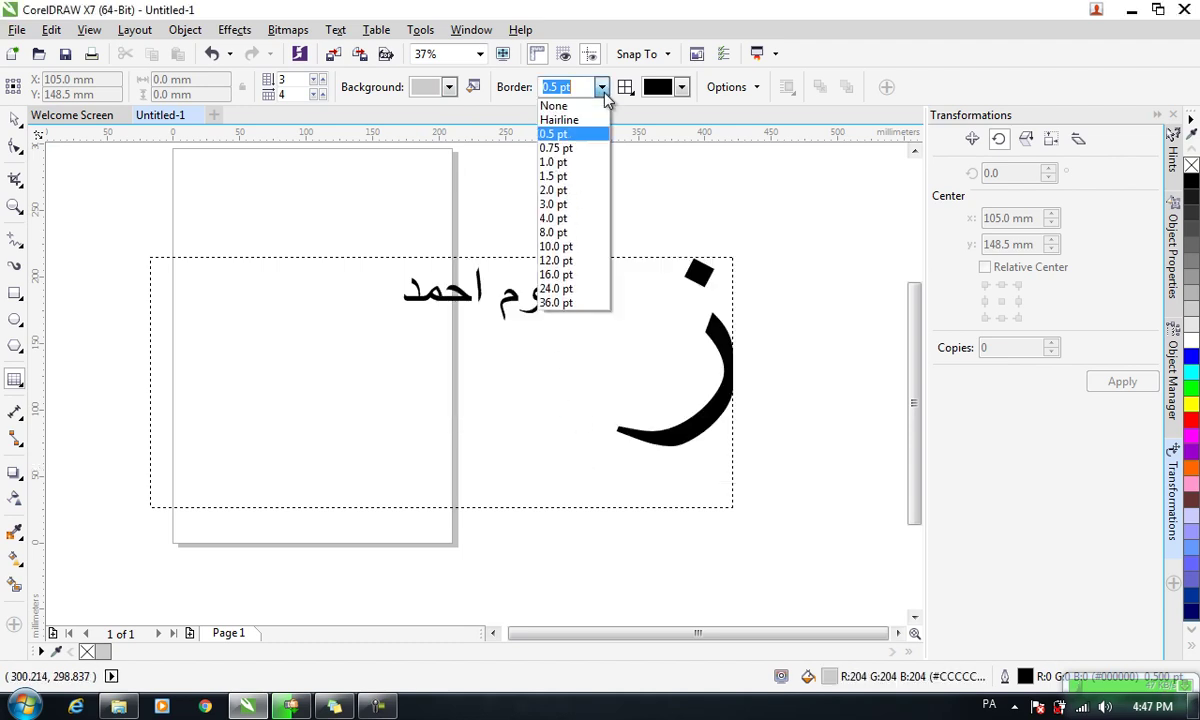
pyautogui.click(560, 215)
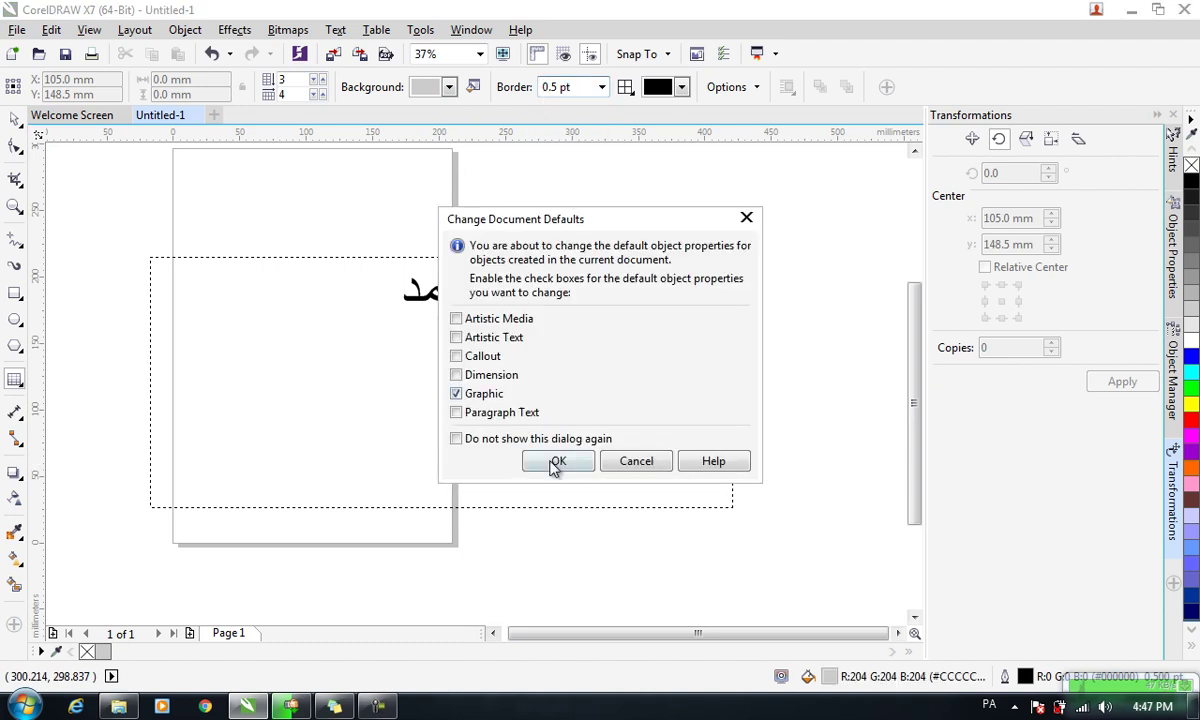
pyautogui.click(556, 461)
# - Apply the border to all table lines and make its default colour red
pyautogui.click(631, 91)
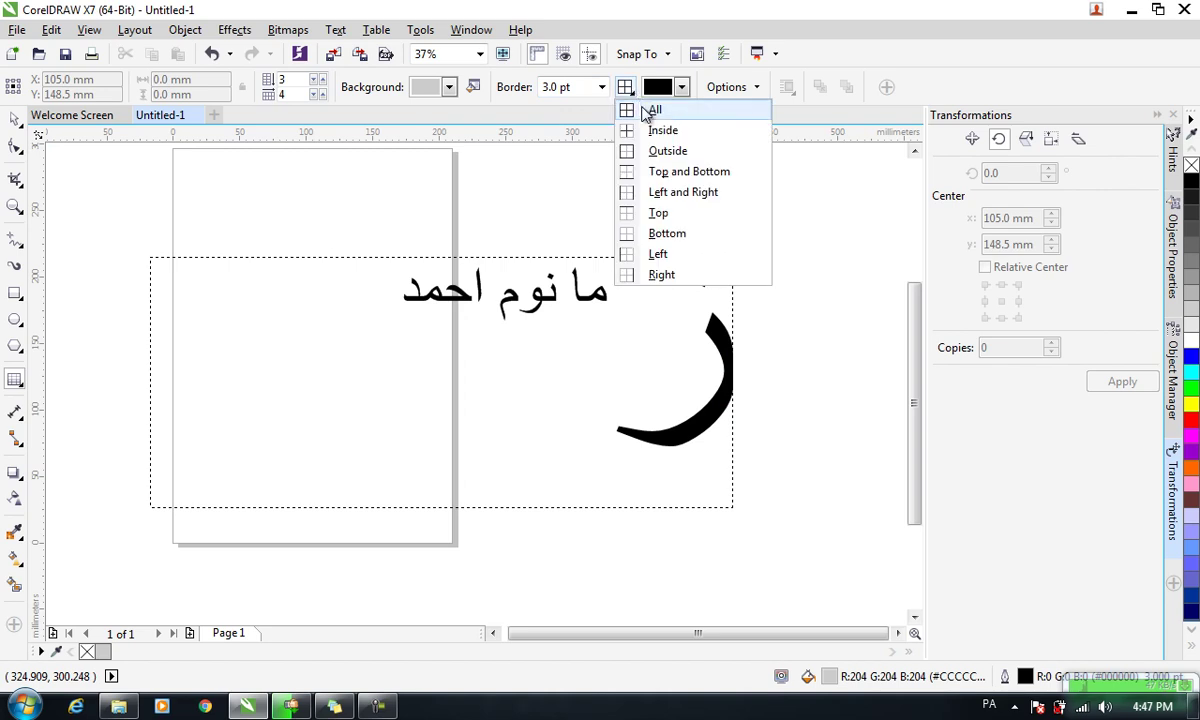
pyautogui.click(595, 110)
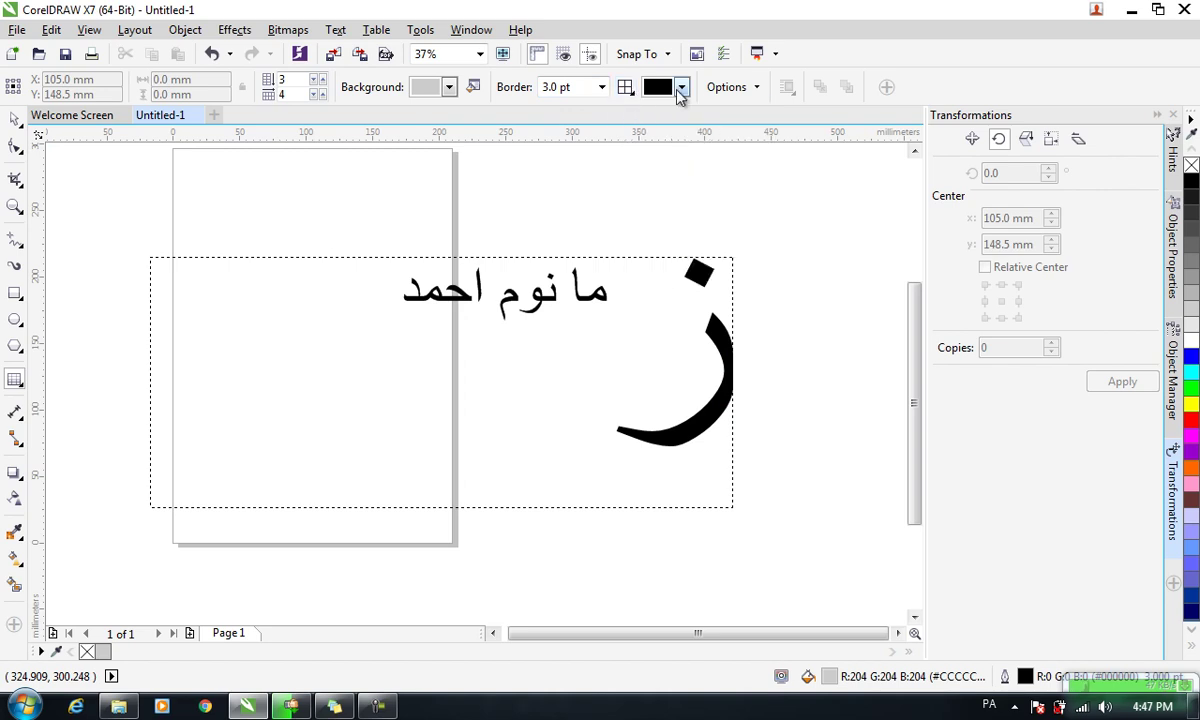
pyautogui.click(680, 89)
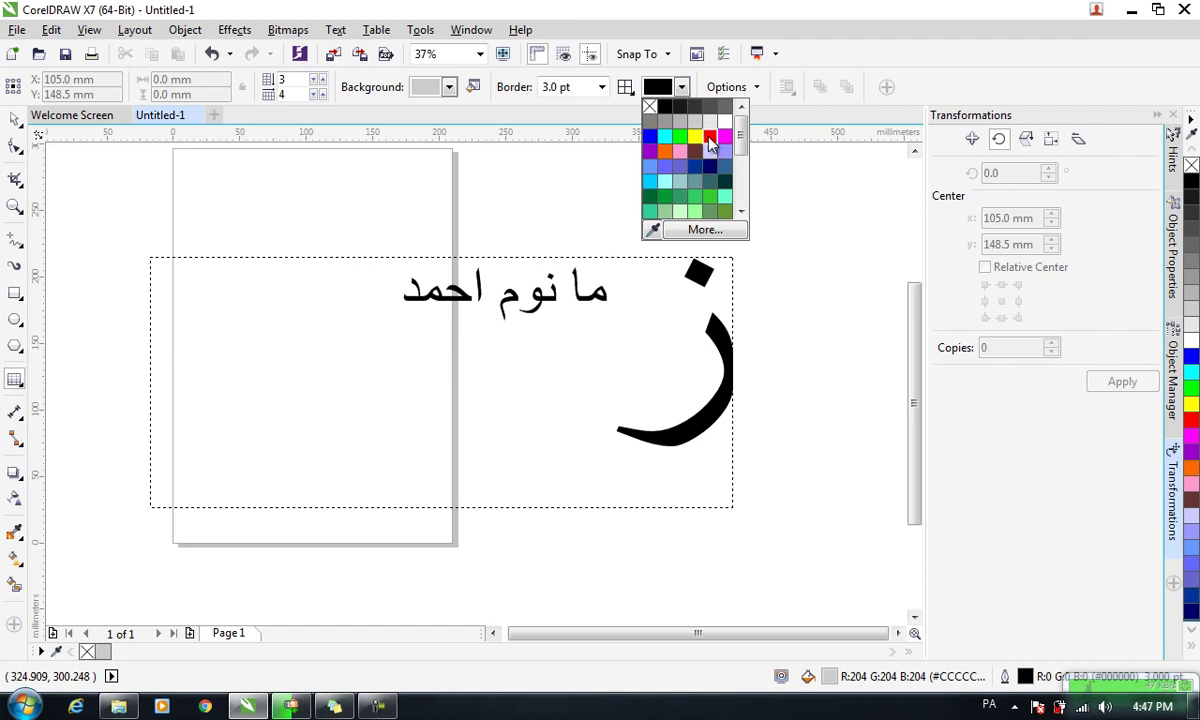
pyautogui.click(709, 141)
pyautogui.click(552, 459)
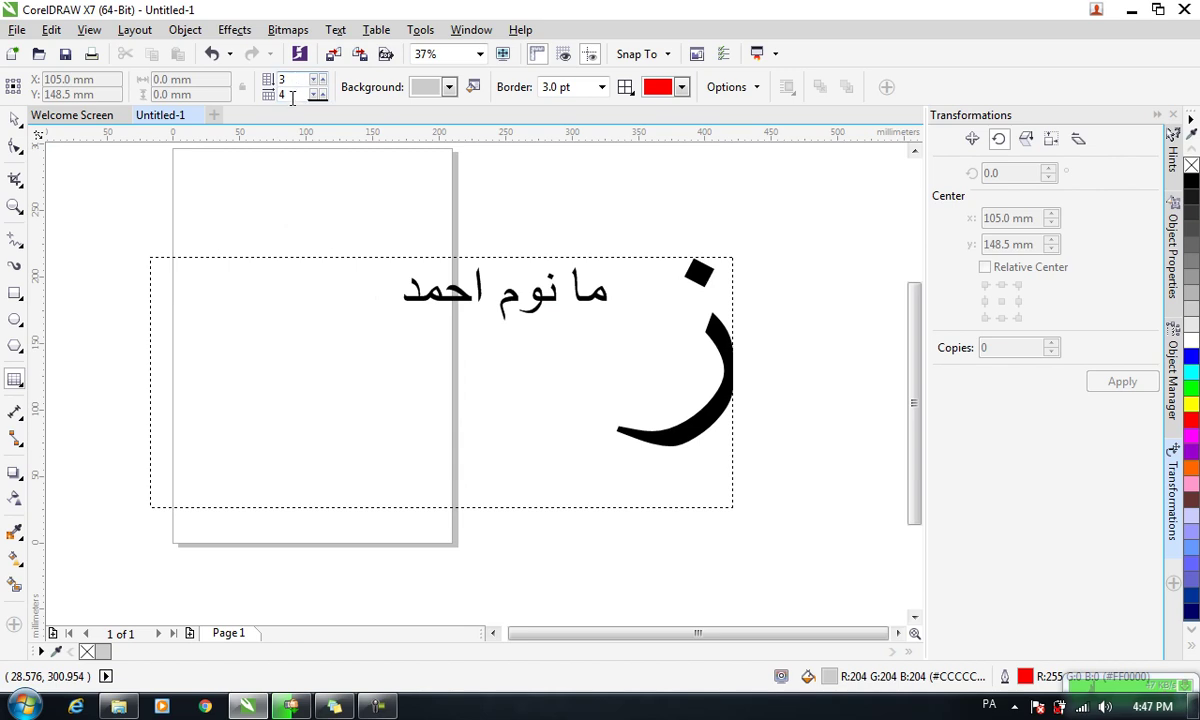
pyautogui.moveTo(168, 173); pyautogui.dragTo(558, 484)
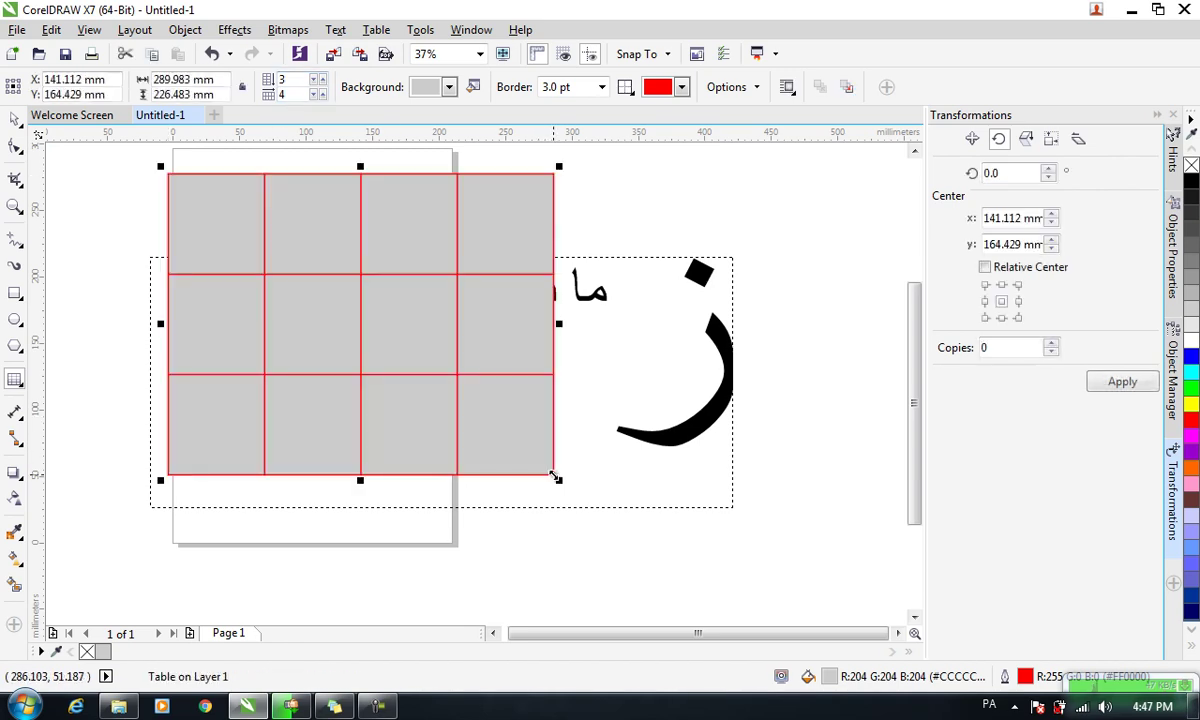
pyautogui.click(245, 236)
pyautogui.hotkey('ctrl', 'a')
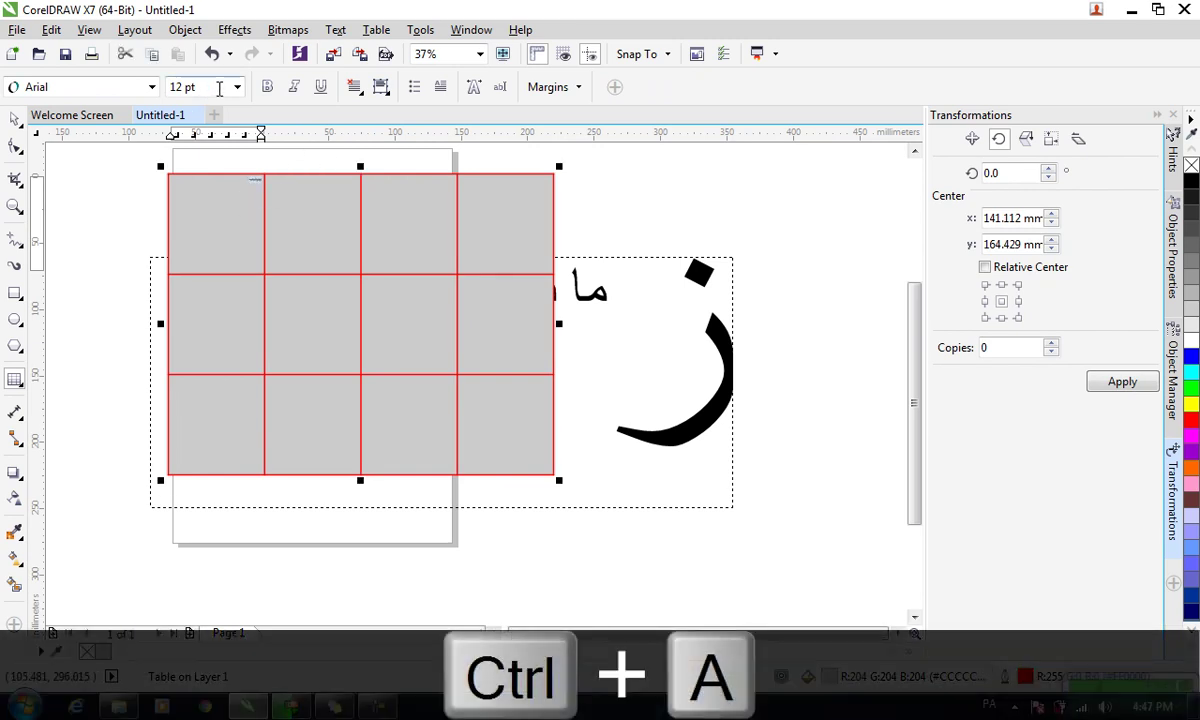
pyautogui.click(237, 87)
pyautogui.click(193, 283)
pyautogui.click(210, 176)
pyautogui.write('بیبلیب')
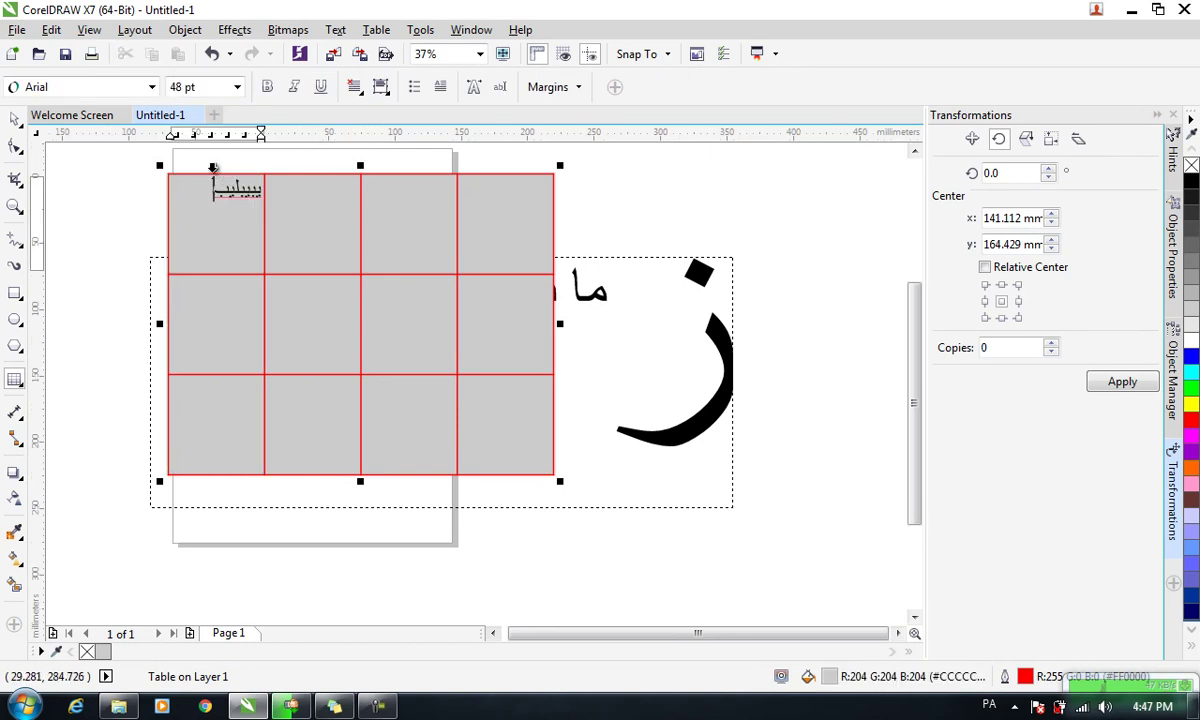
pyautogui.hotkey('ctrl', 'space')
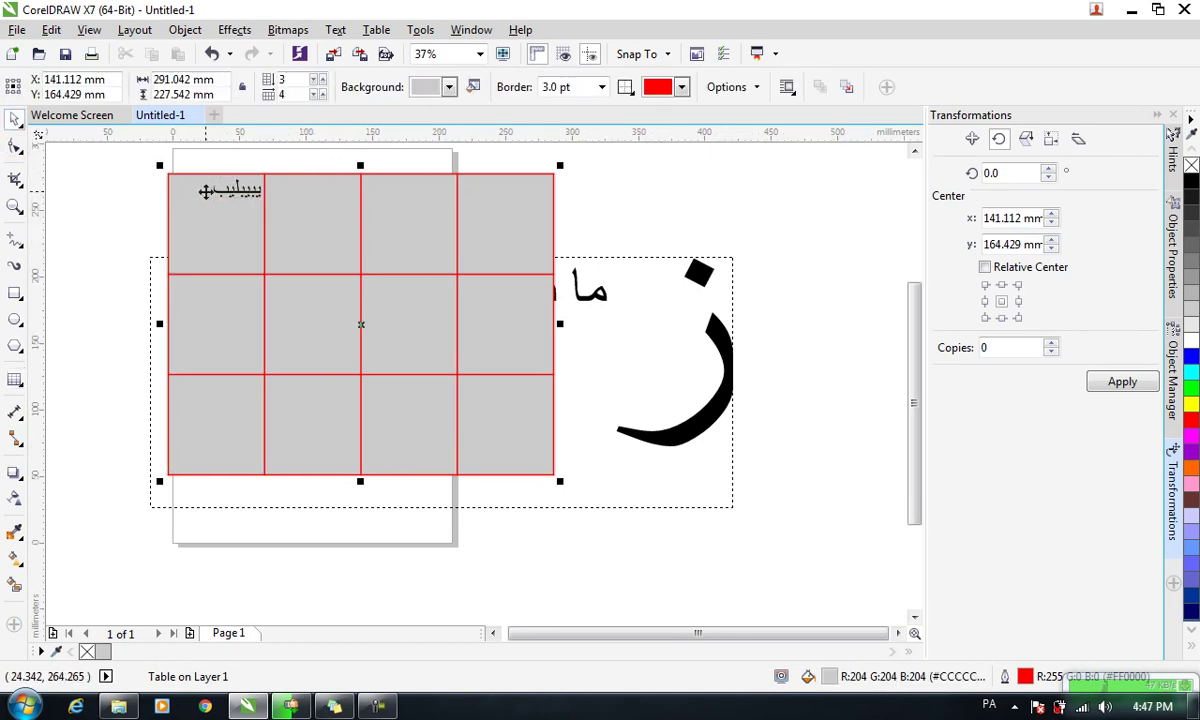
pyautogui.press('Delete')
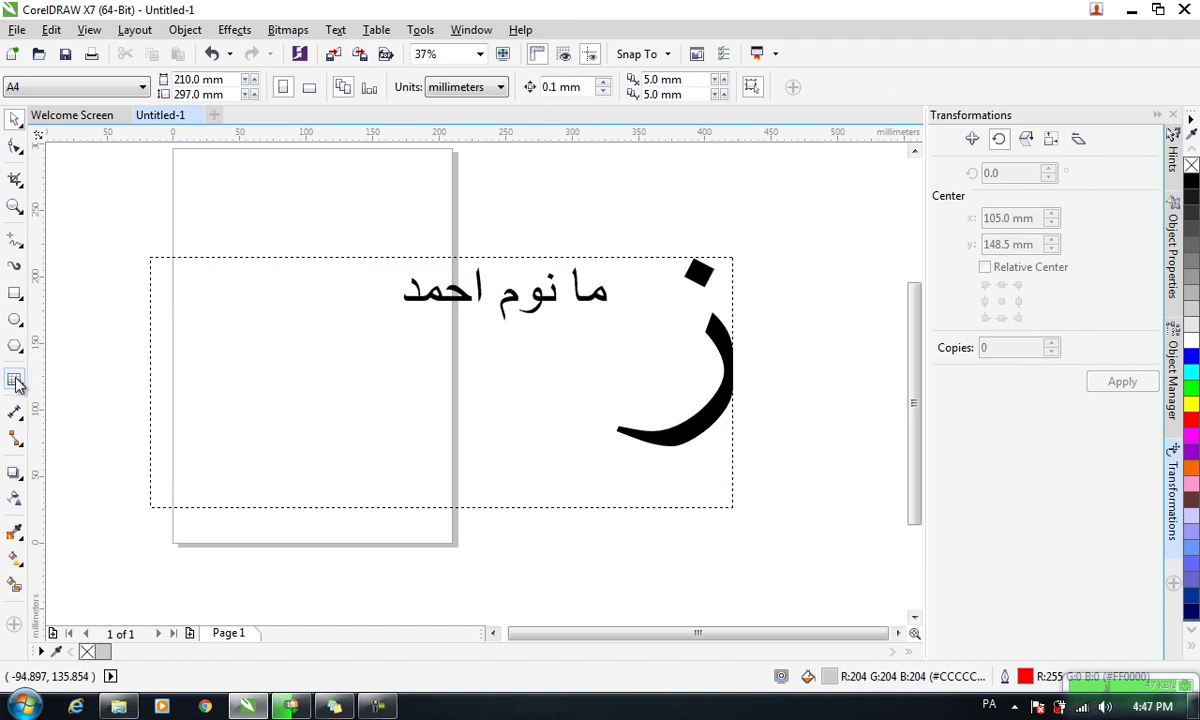
# - Delete the Arabic paragraph text and its large drop-cap glyph
pyautogui.click(15, 381)
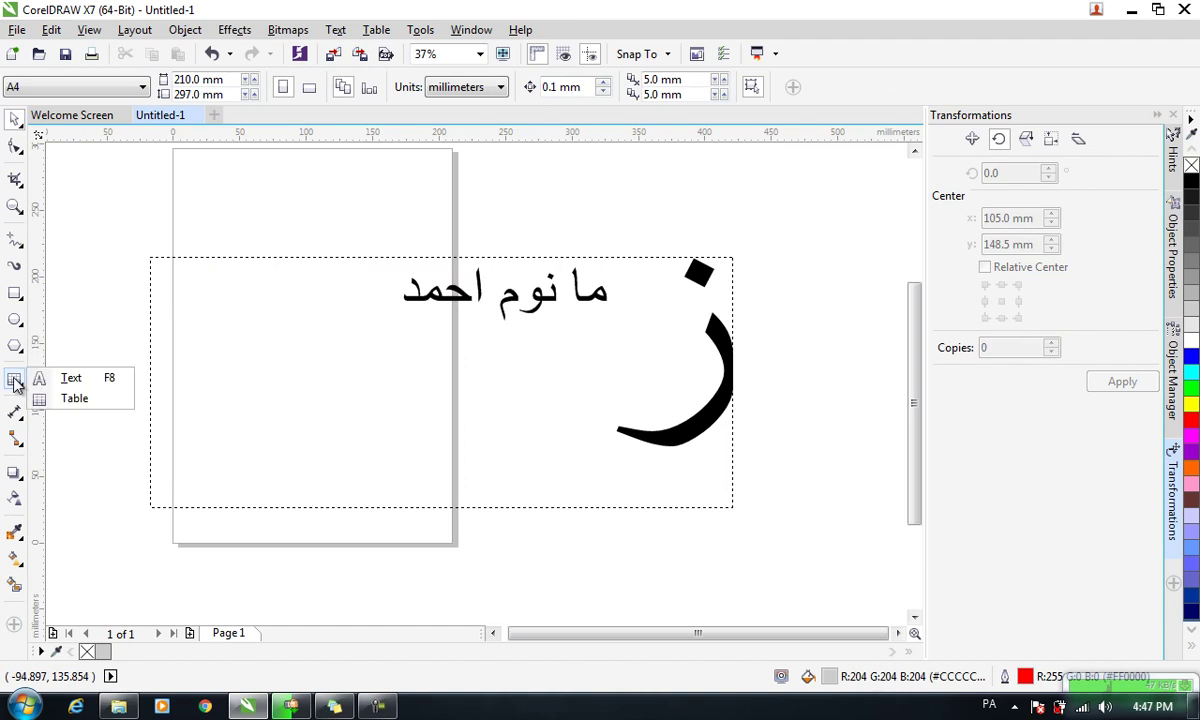
pyautogui.click(15, 415)
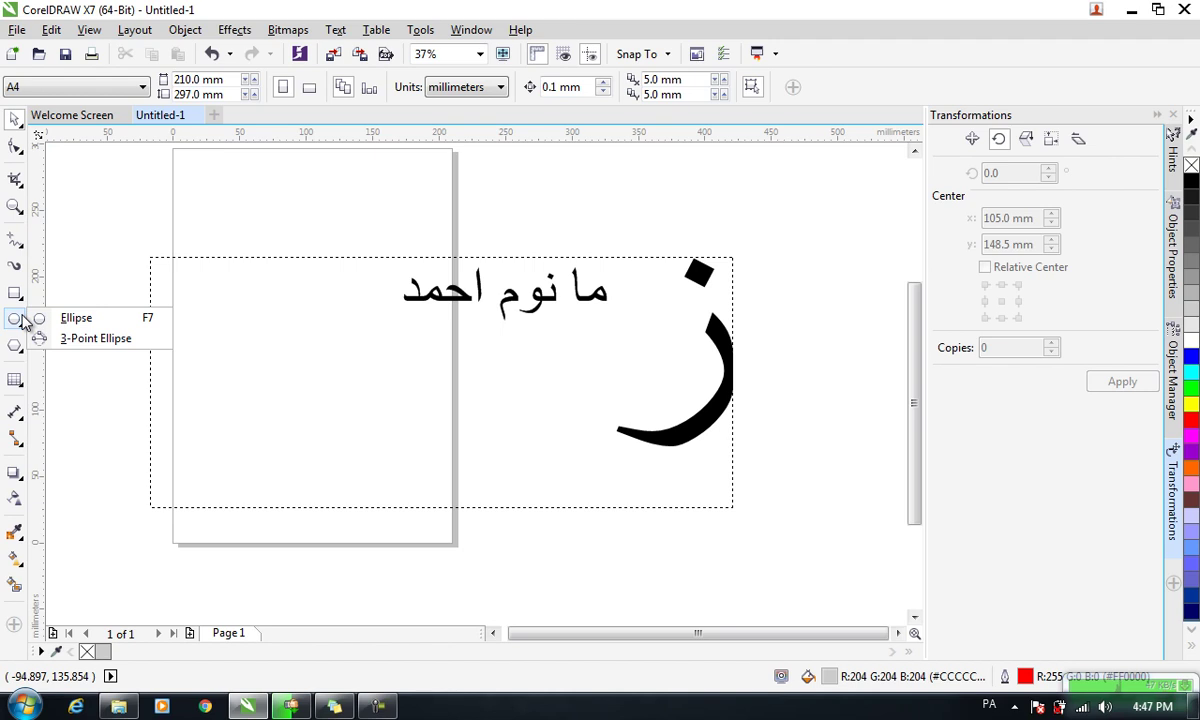
pyautogui.click(324, 326)
pyautogui.press('Delete')
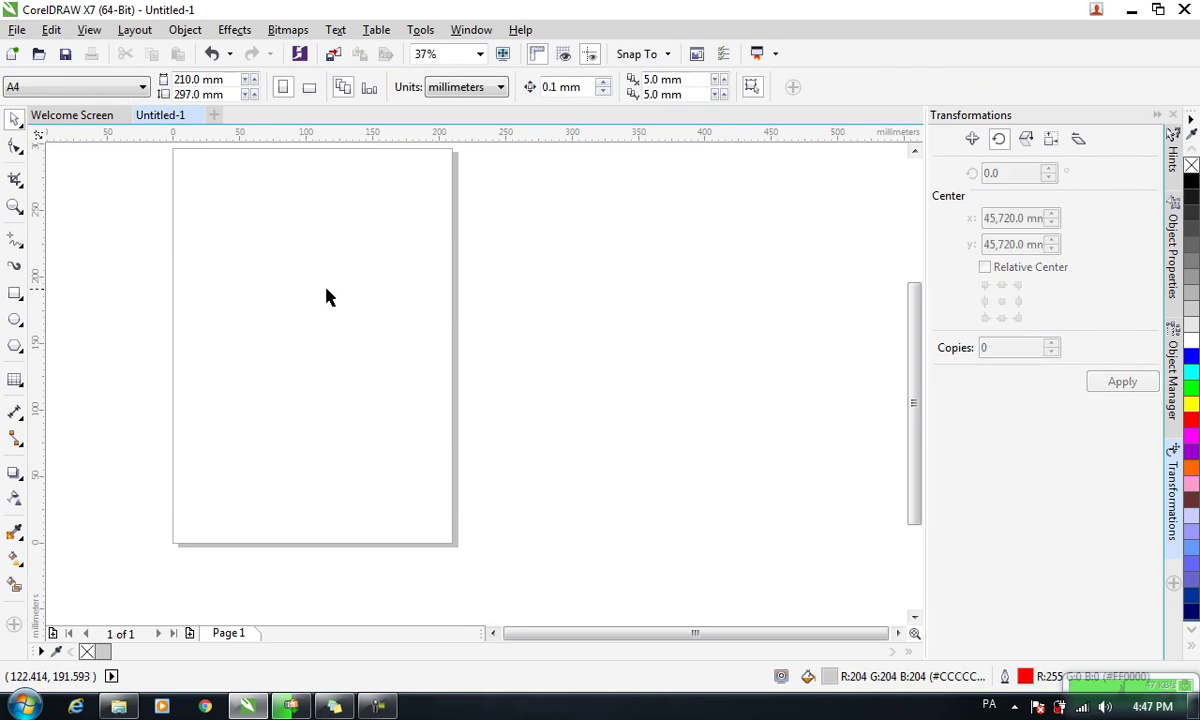
# - Browse the toolbox flyouts, choosing the Bézier tool and then the Pick tool
pyautogui.click(18, 150)
pyautogui.click(17, 212)
pyautogui.click(15, 240)
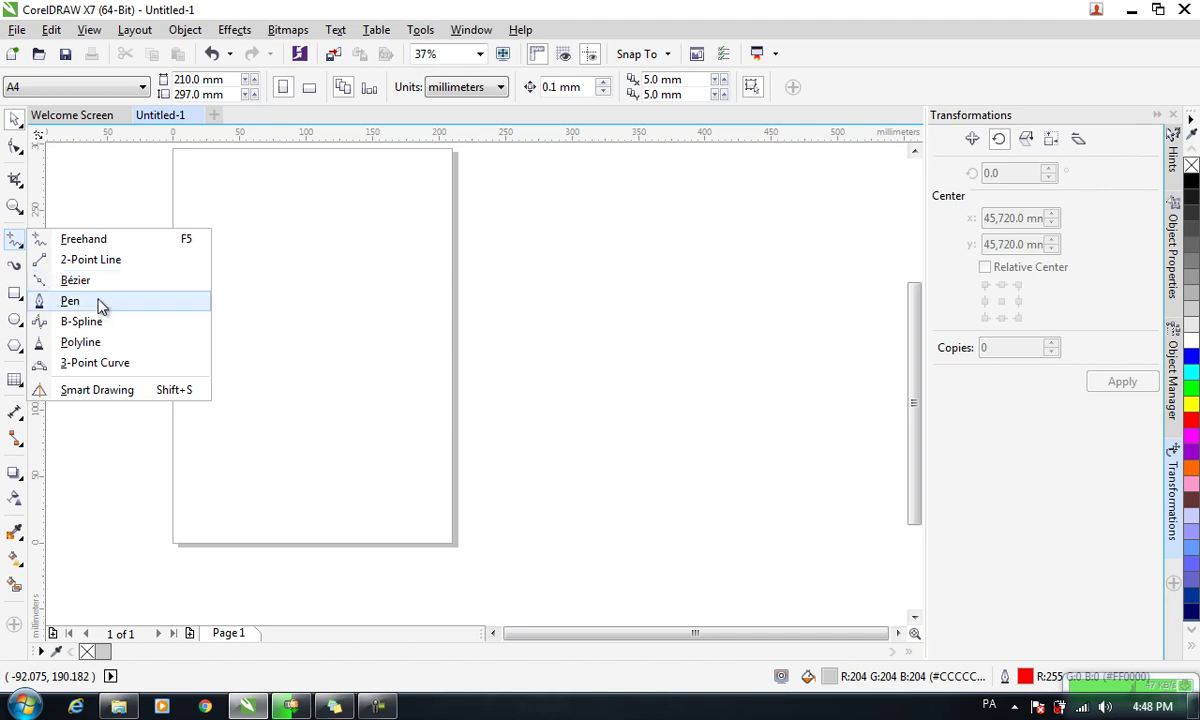
pyautogui.click(100, 280)
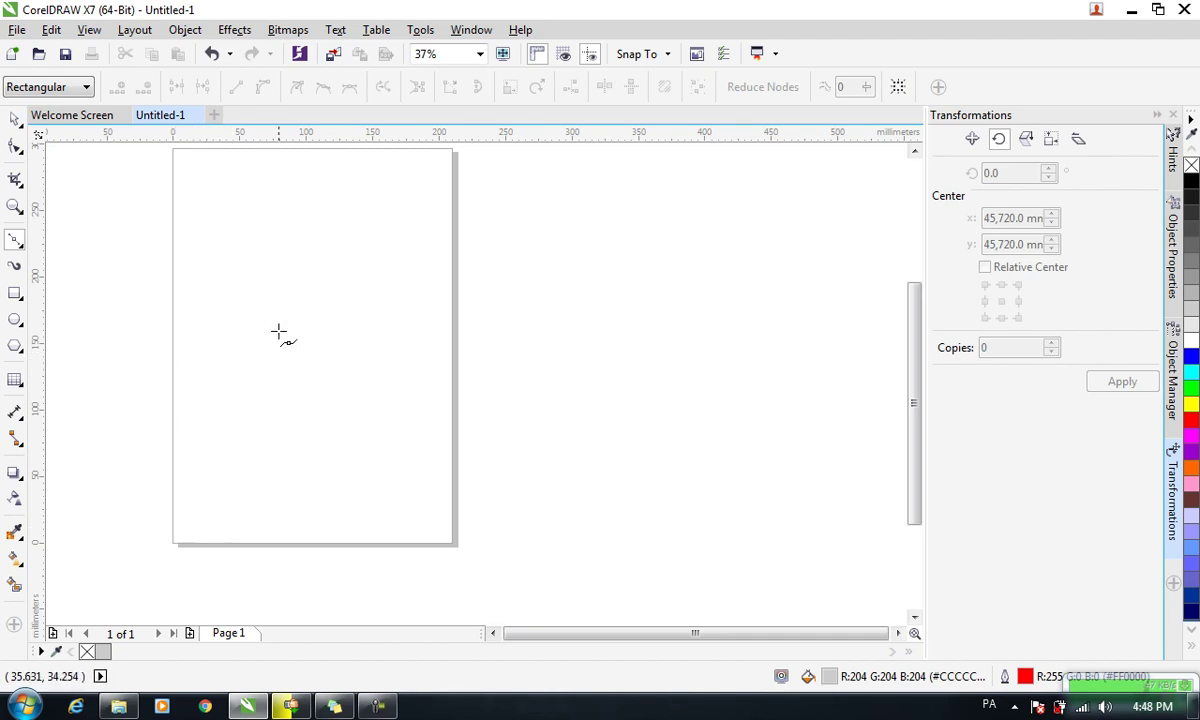
pyautogui.click(16, 120)
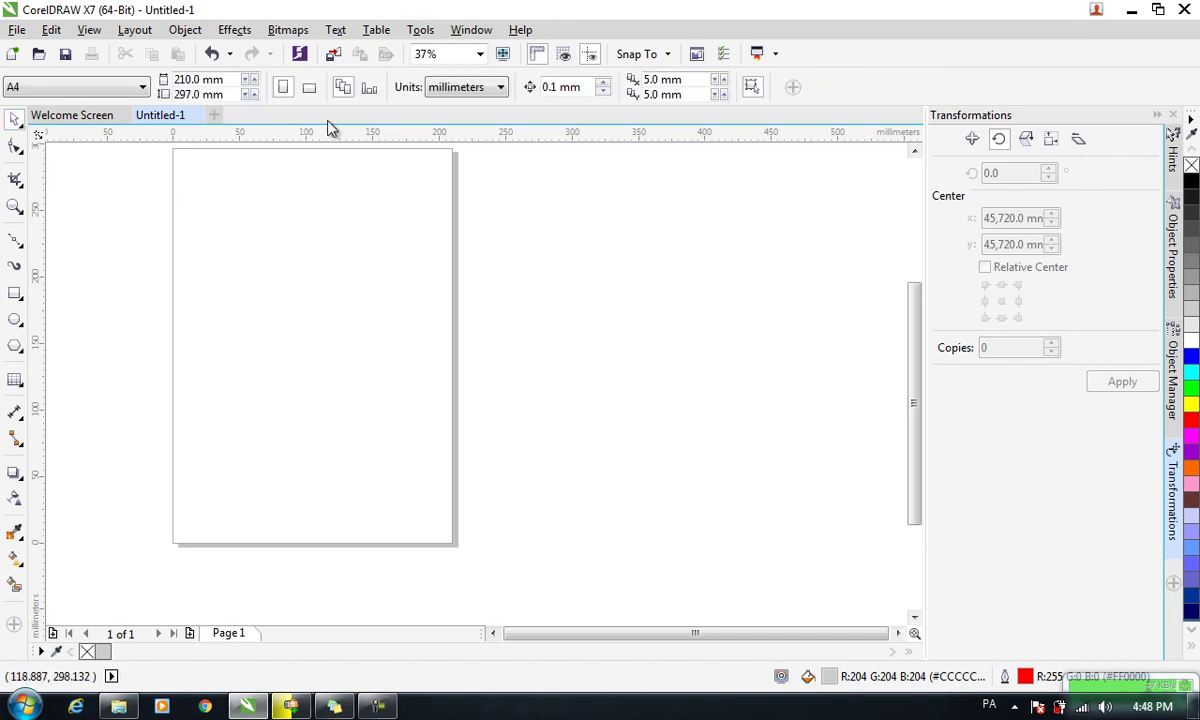
# - Switch the page to landscape and place a vertical guideline at the 148.5 mm centre
pyautogui.click(309, 88)
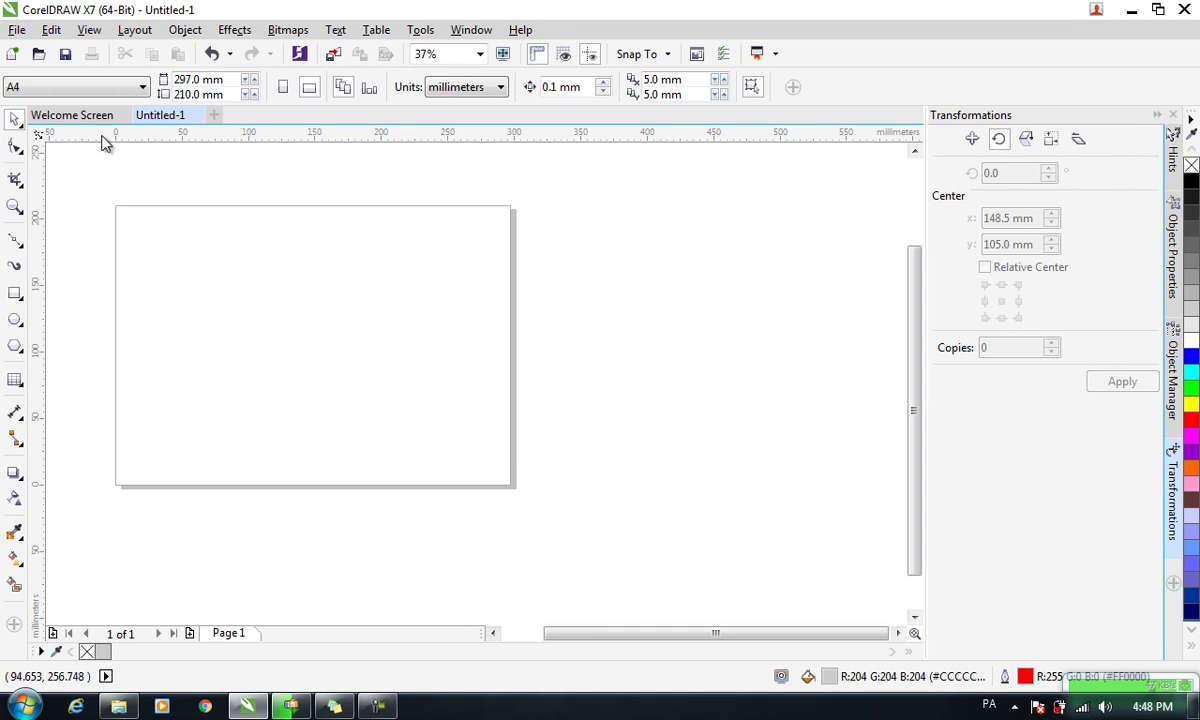
pyautogui.moveTo(40, 268); pyautogui.dragTo(235, 308)
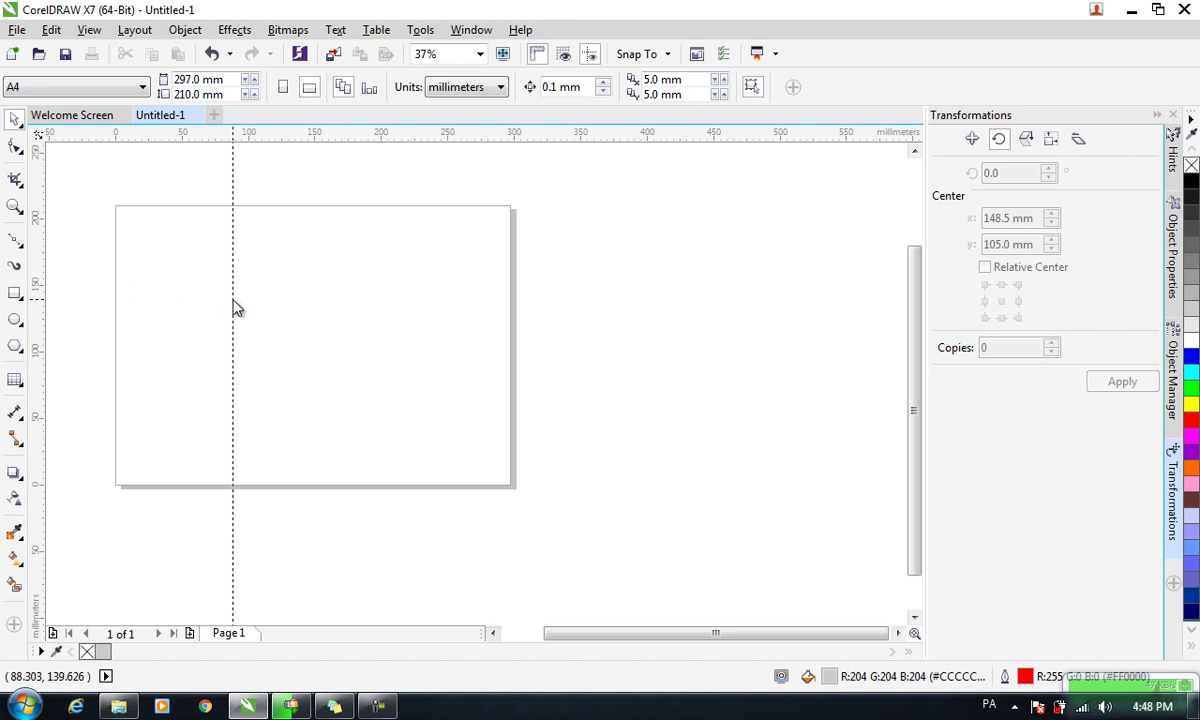
pyautogui.moveTo(235, 308); pyautogui.dragTo(312, 318)
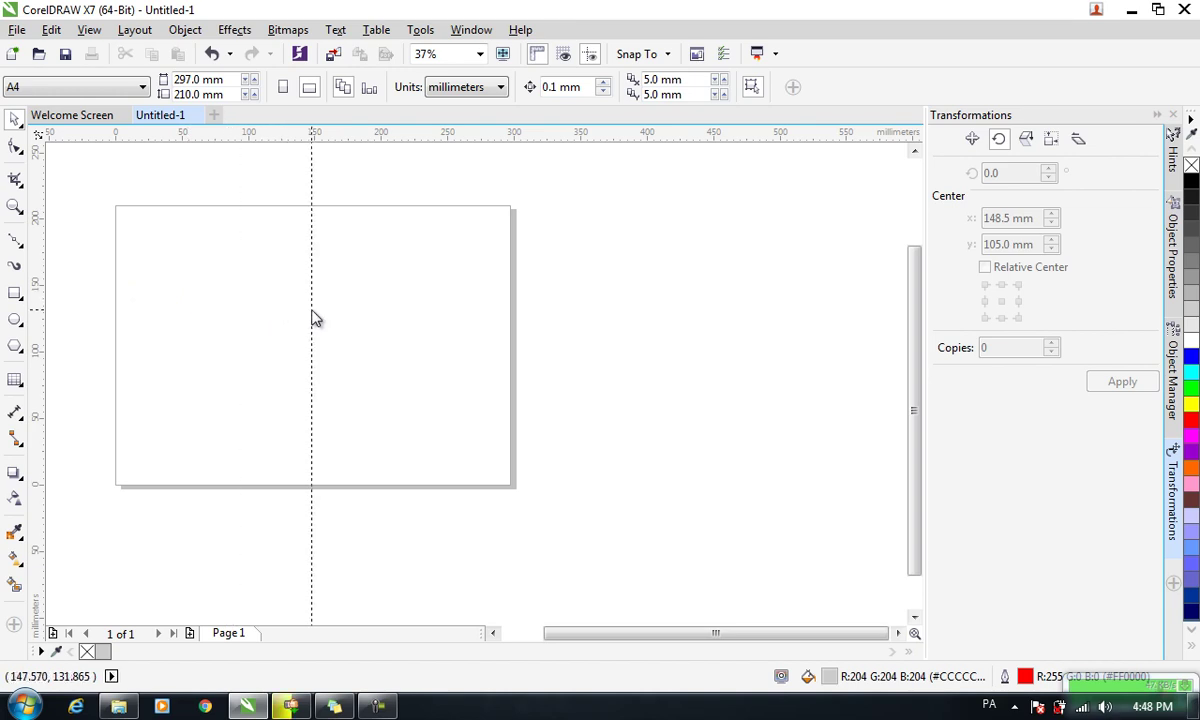
pyautogui.moveTo(312, 318); pyautogui.dragTo(315, 318)
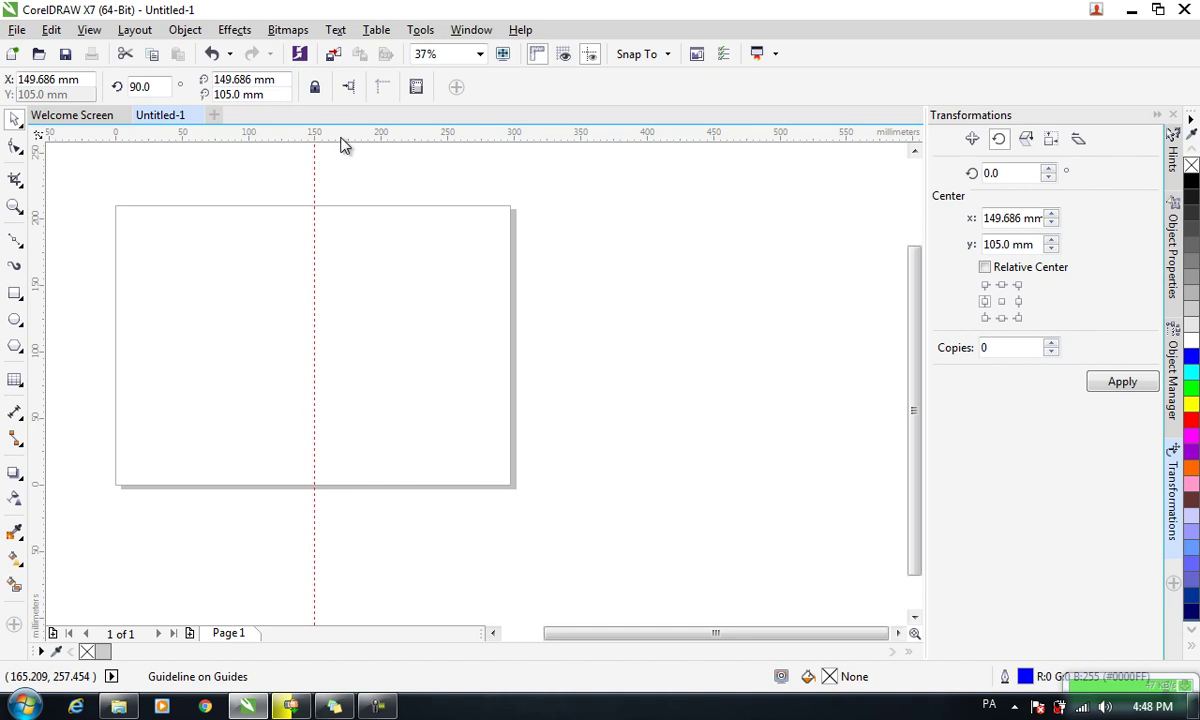
# - Add horizontal guidelines at 50 and 174 mm and vertical ones near 50 and 250 mm
pyautogui.moveTo(341, 143); pyautogui.dragTo(363, 432)
pyautogui.moveTo(363, 432); pyautogui.dragTo(367, 418)
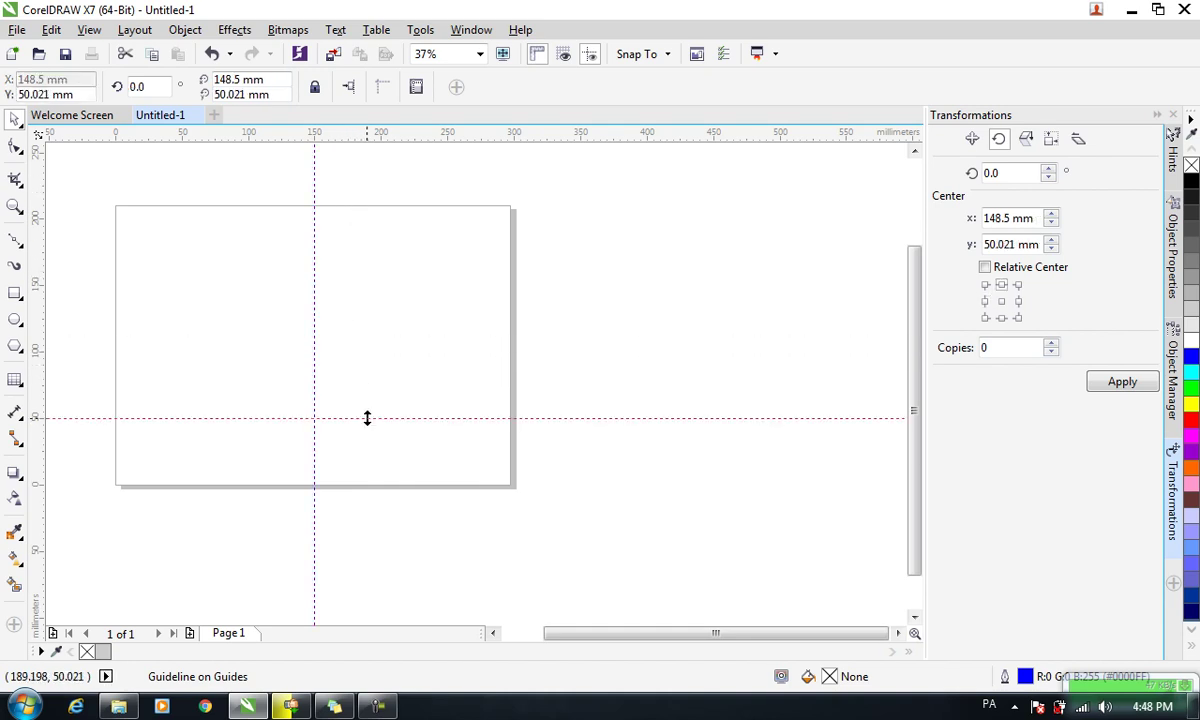
pyautogui.moveTo(356, 140)
pyautogui.mouseDown()
pyautogui.moveTo(371, 278)
pyautogui.moveTo(397, 272)
pyautogui.moveTo(370, 260)
pyautogui.mouseUp()
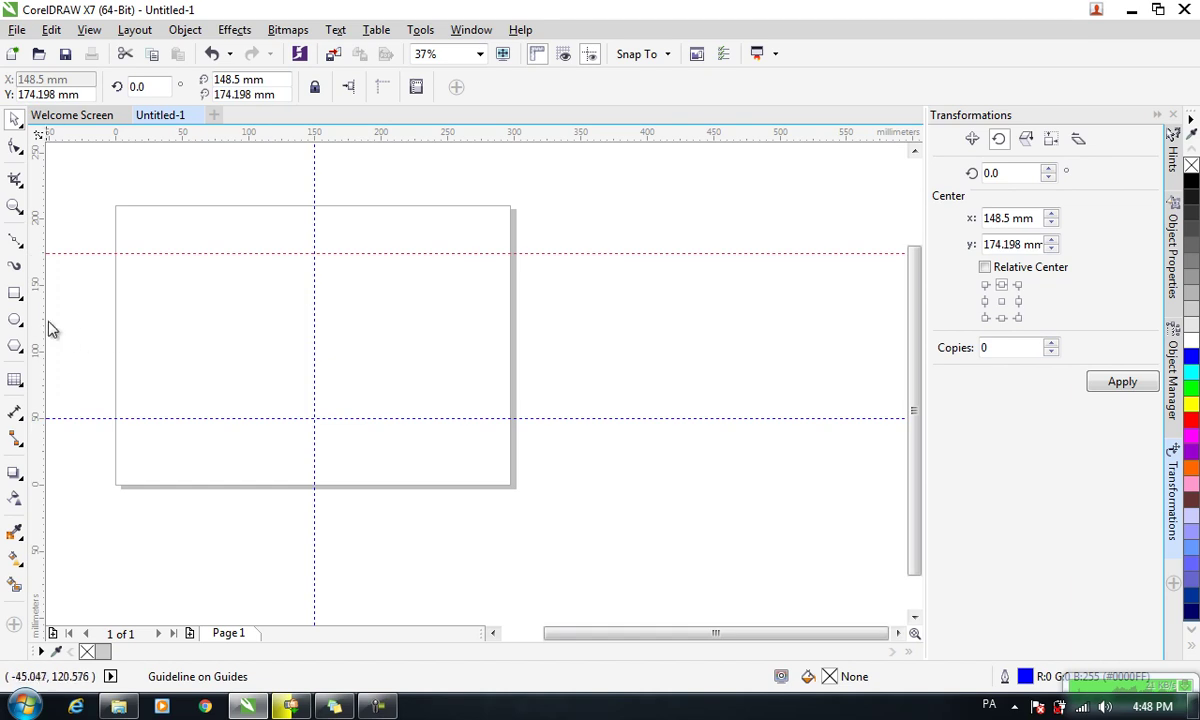
pyautogui.moveTo(35, 311); pyautogui.dragTo(183, 305)
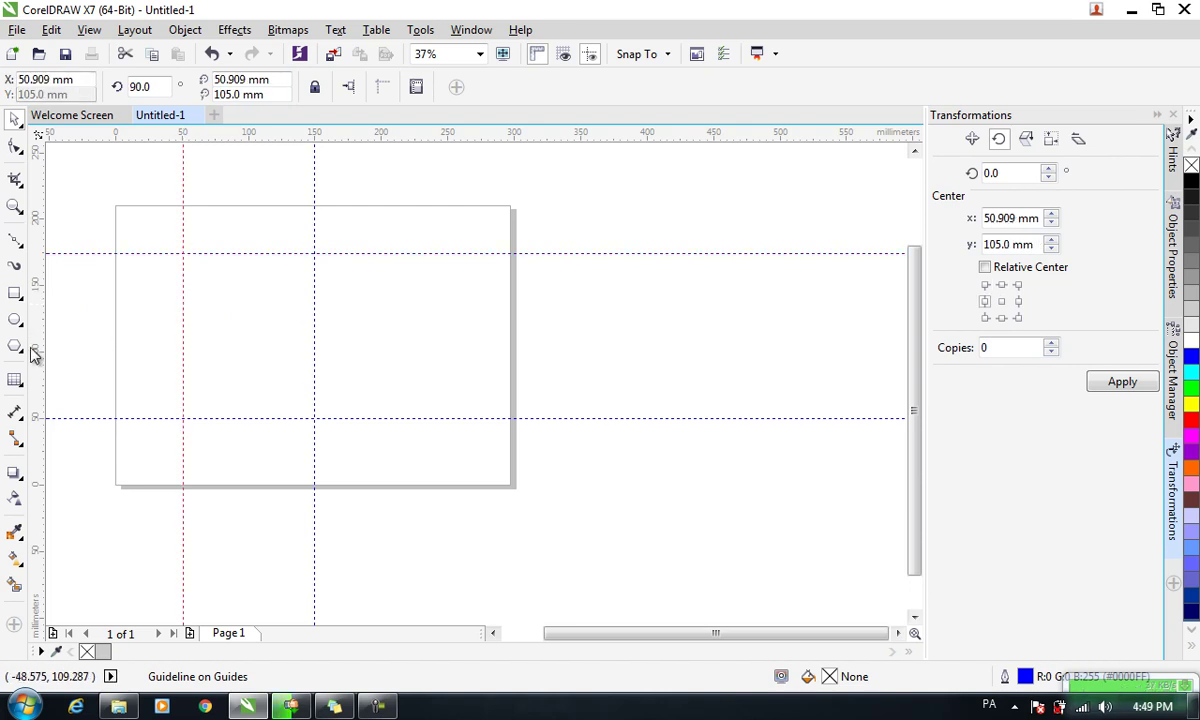
pyautogui.moveTo(439, 356); pyautogui.dragTo(447, 356)
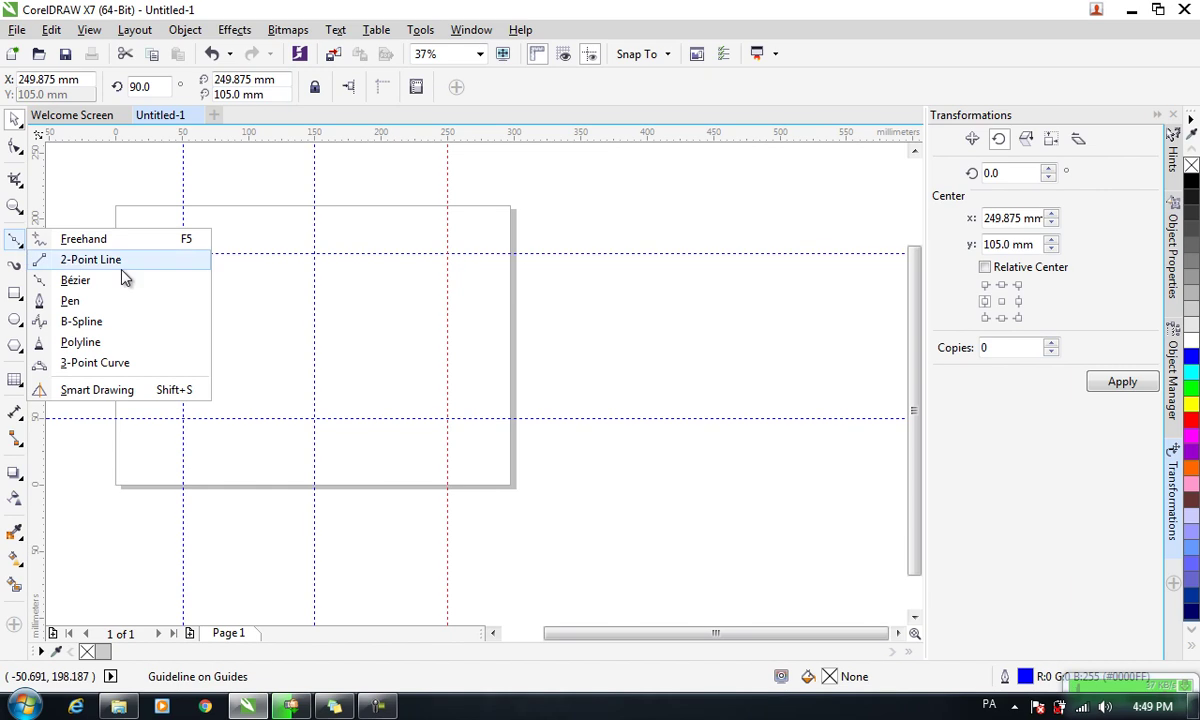
# - Add a horizontal guideline at about 150 mm
pyautogui.click(97, 281)
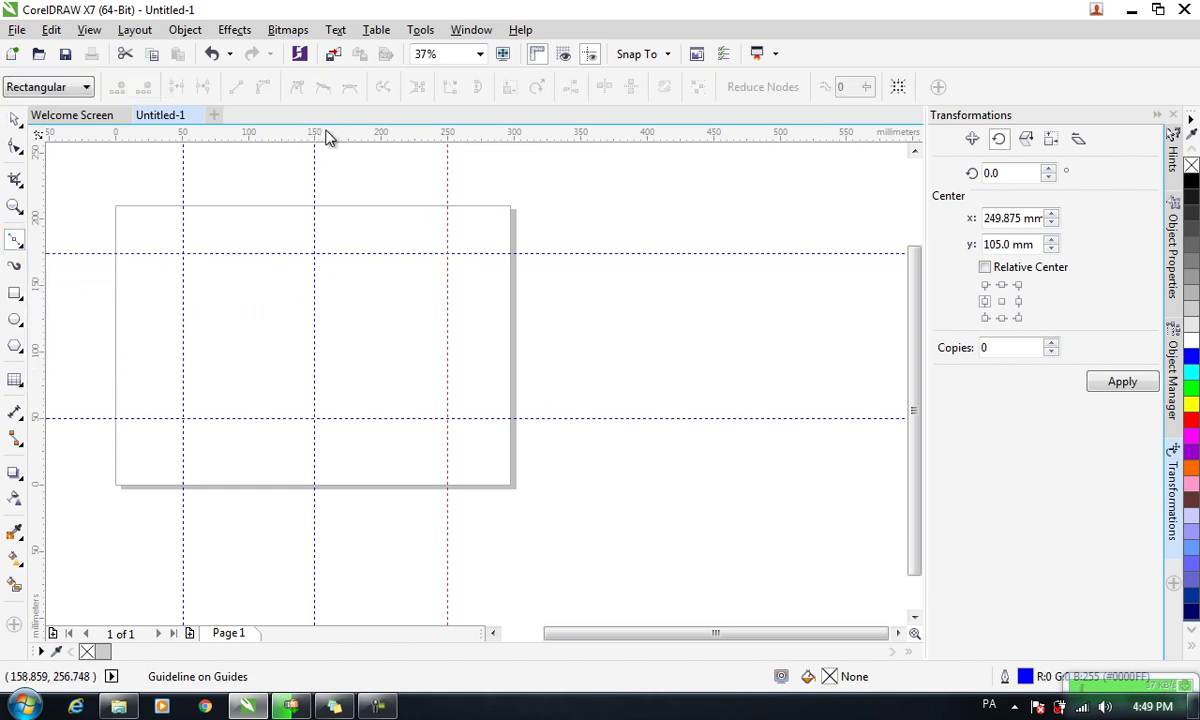
pyautogui.moveTo(334, 273); pyautogui.dragTo(335, 285)
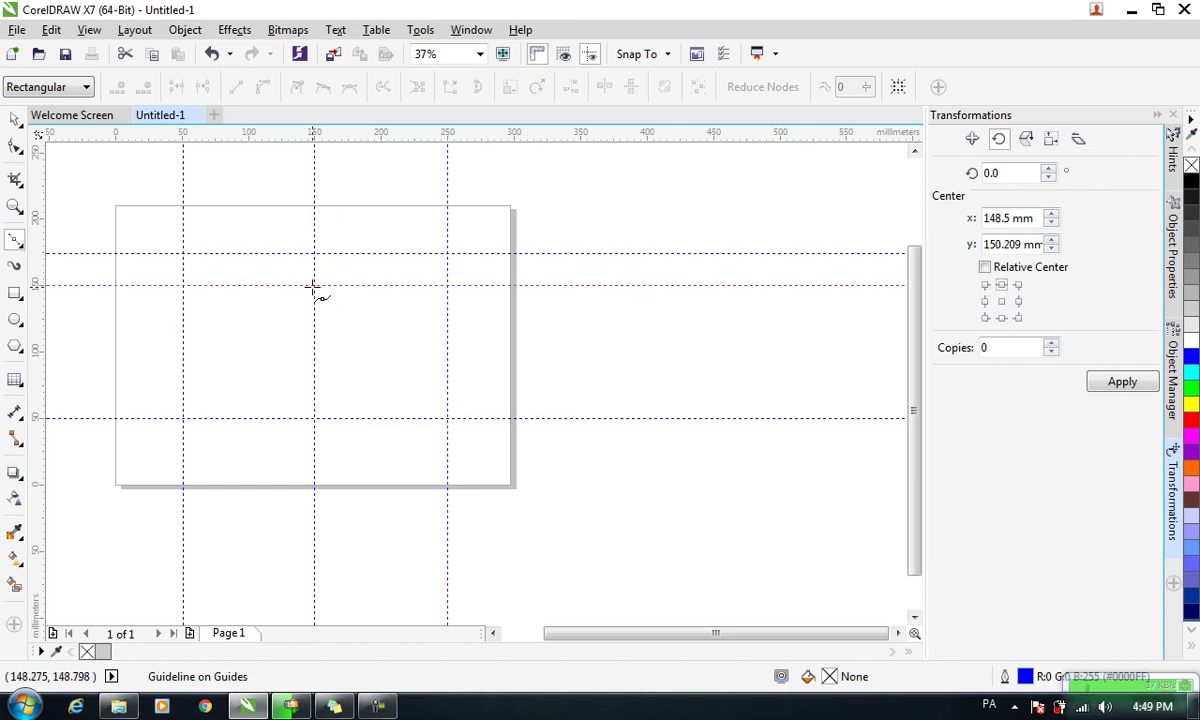
pyautogui.press('Escape')
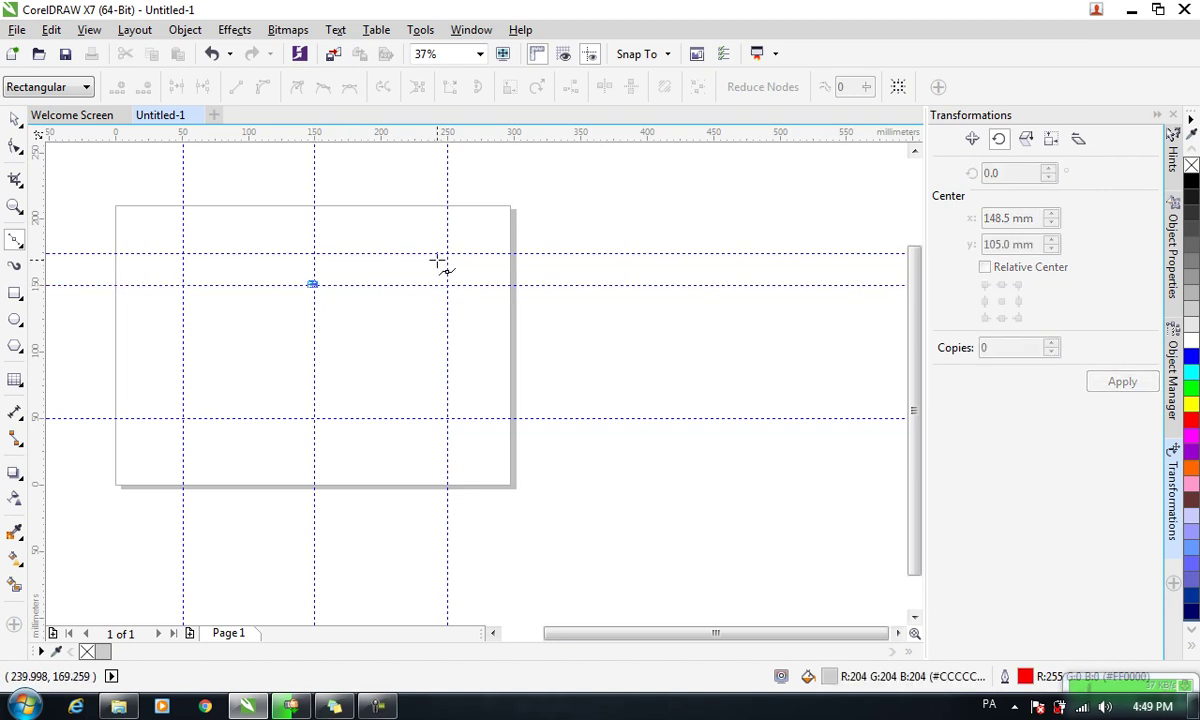
# - Draw a closed four-point arrowhead snapped to the guideline intersections
pyautogui.click(448, 255)
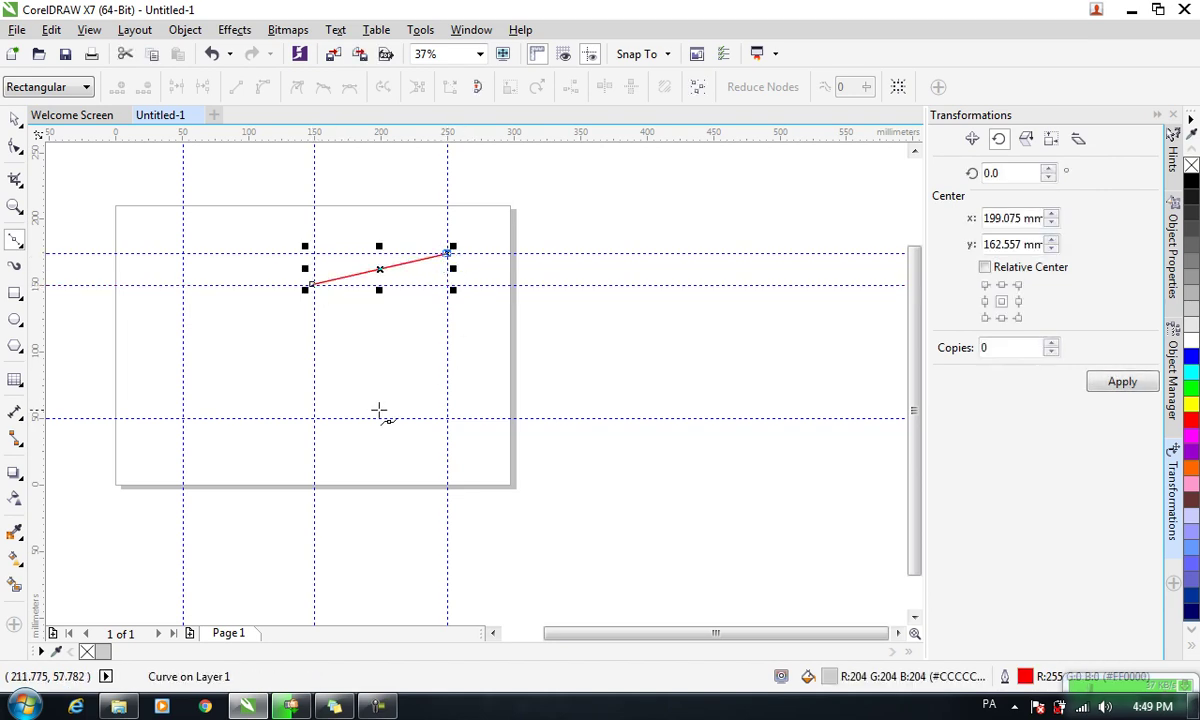
pyautogui.click(316, 418)
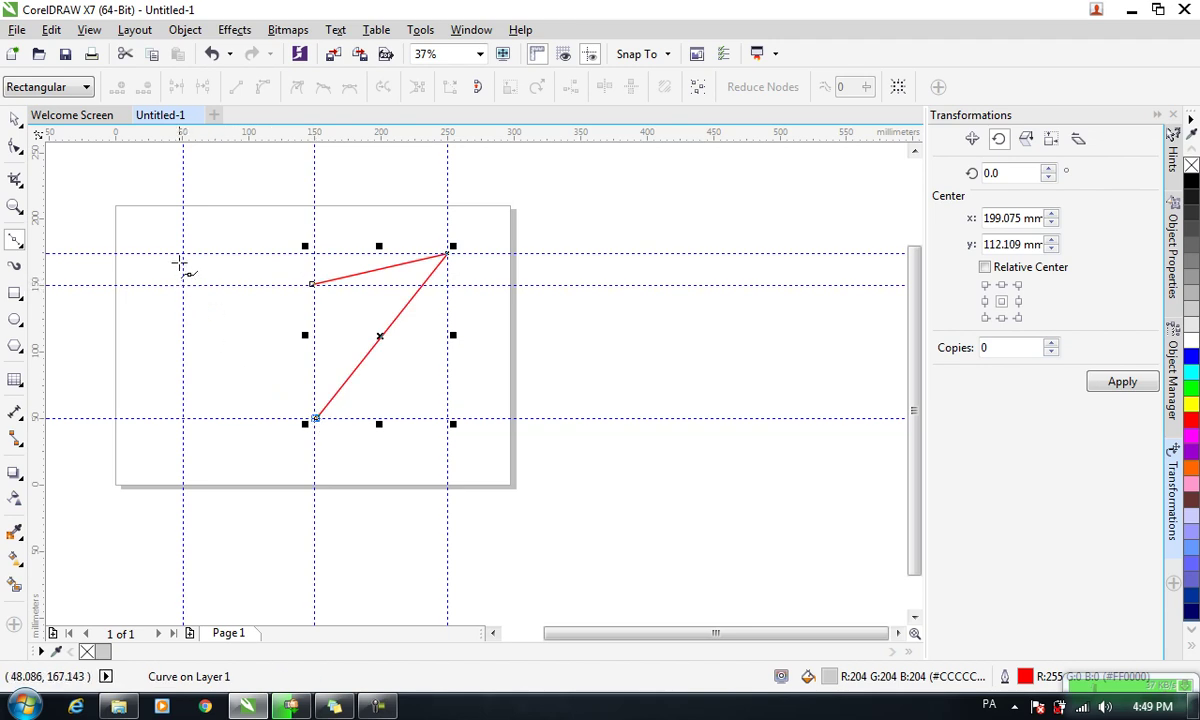
pyautogui.click(182, 252)
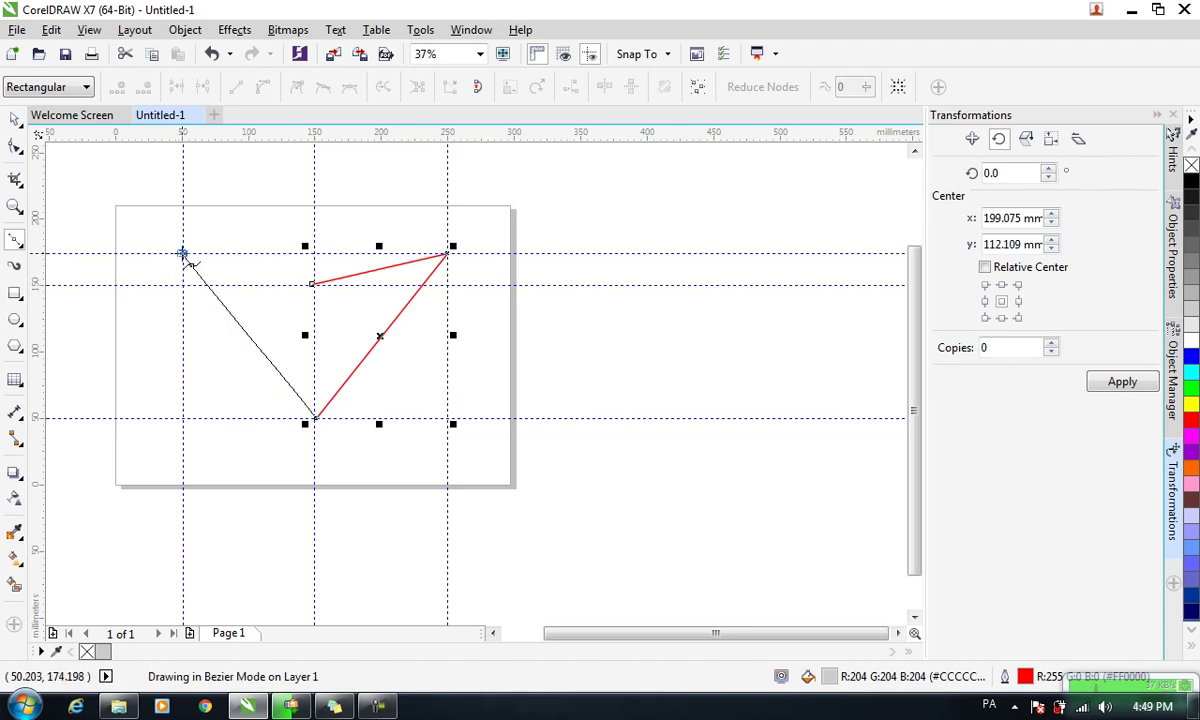
pyautogui.click(312, 284)
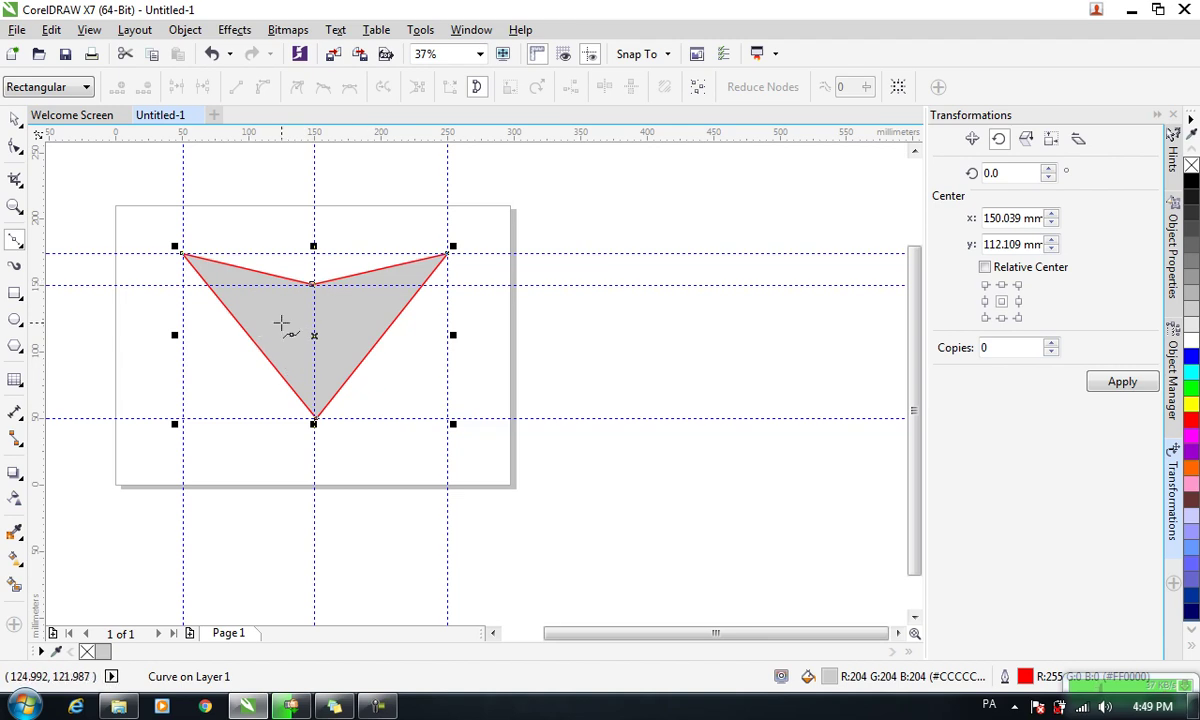
pyautogui.click(15, 148)
pyautogui.click(70, 146)
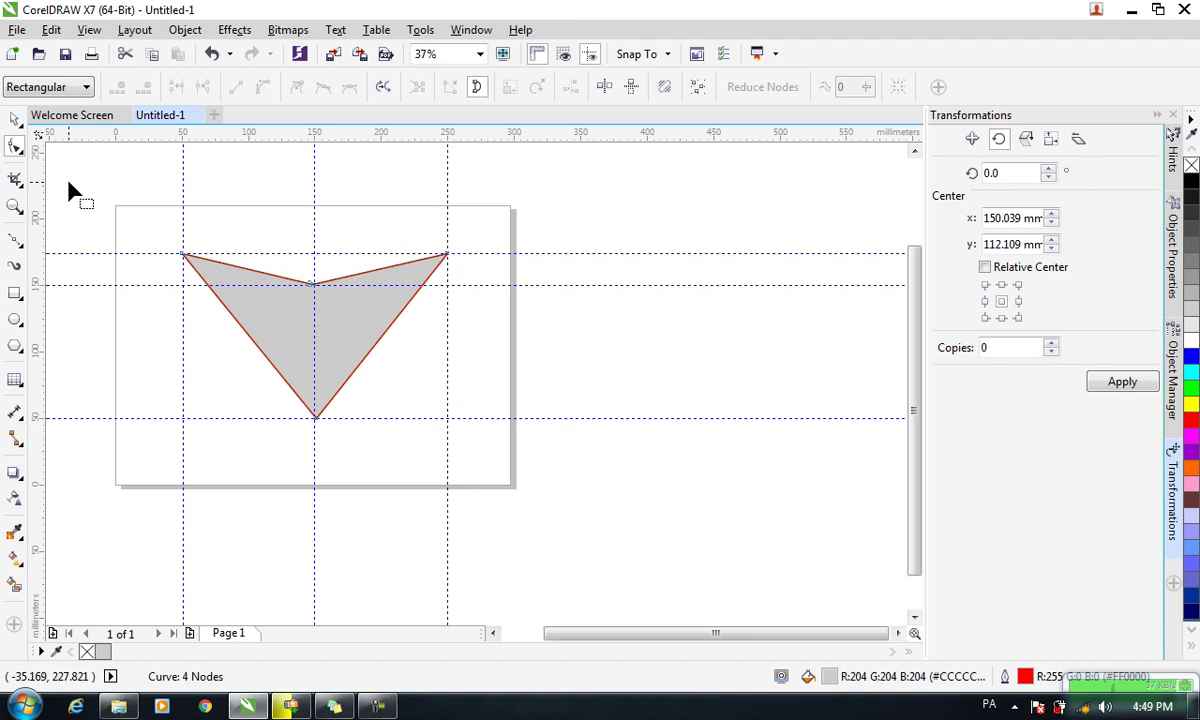
pyautogui.click(172, 31)
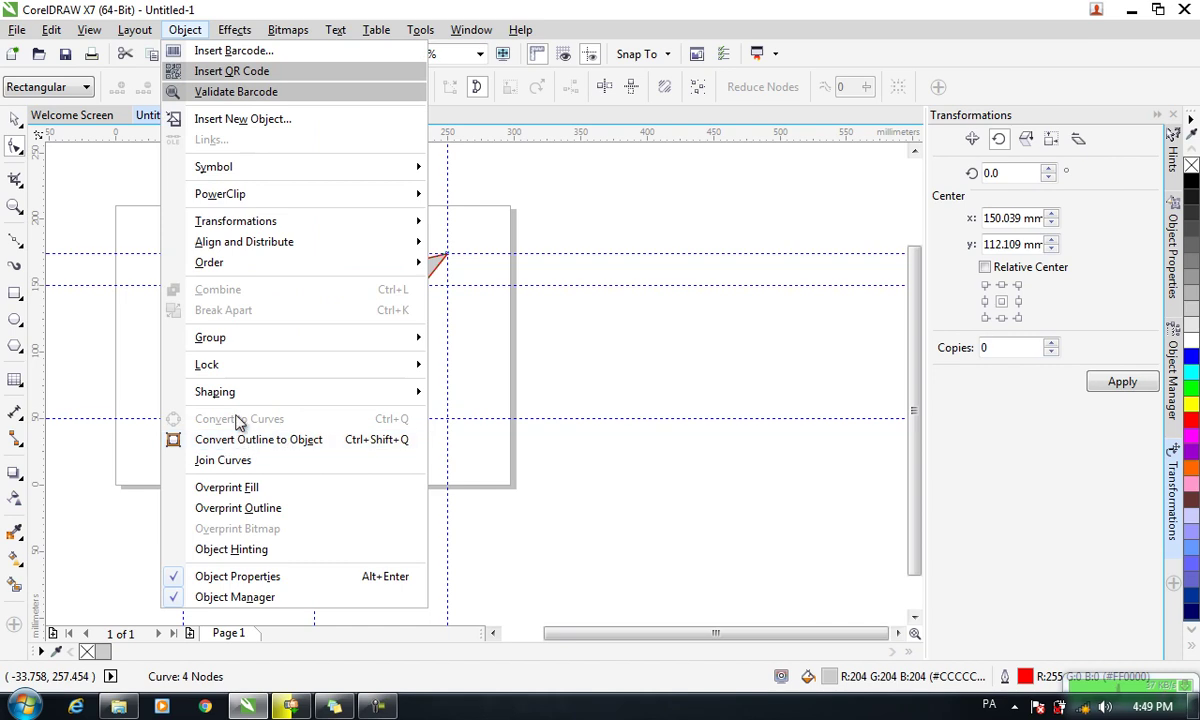
pyautogui.moveTo(207, 364)
pyautogui.click(112, 428)
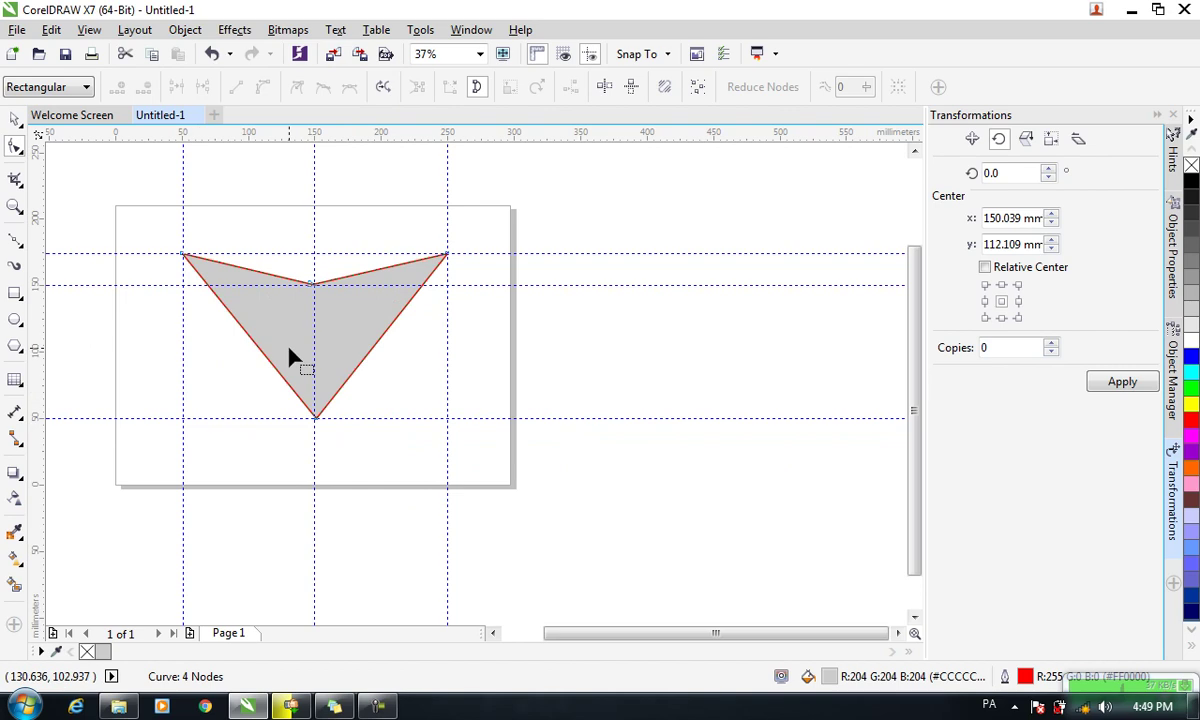
pyautogui.click(311, 286)
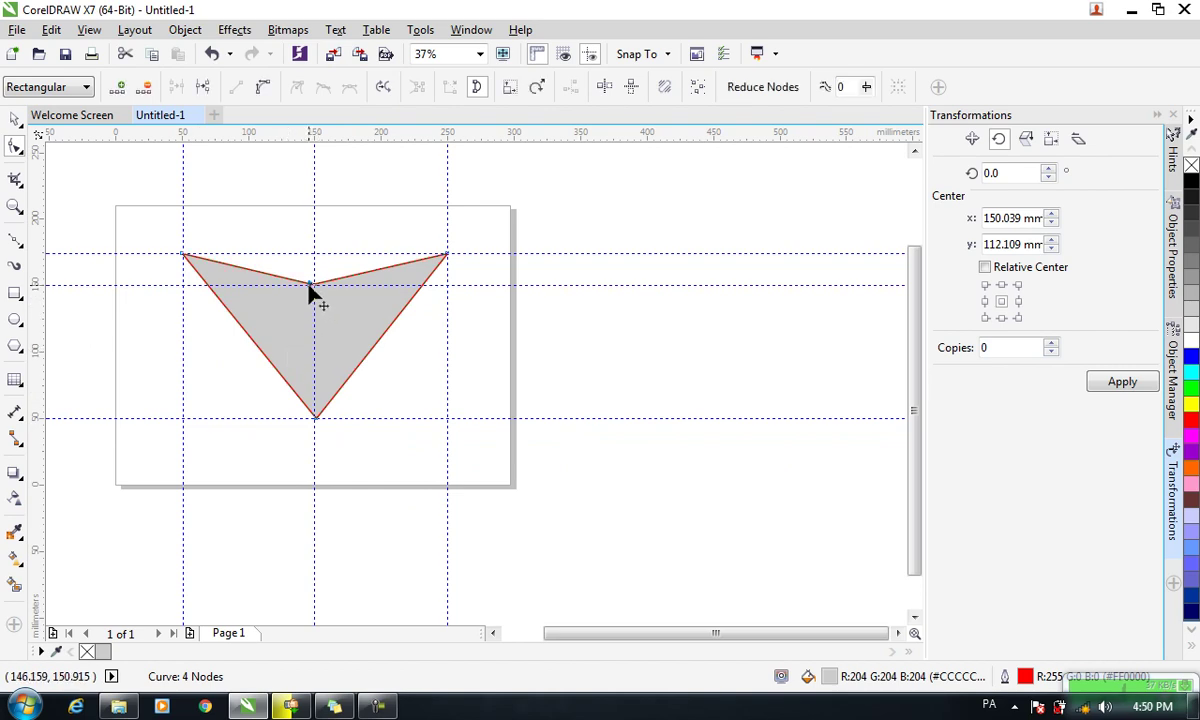
pyautogui.click(446, 256)
pyautogui.click(15, 147)
pyautogui.click(72, 148)
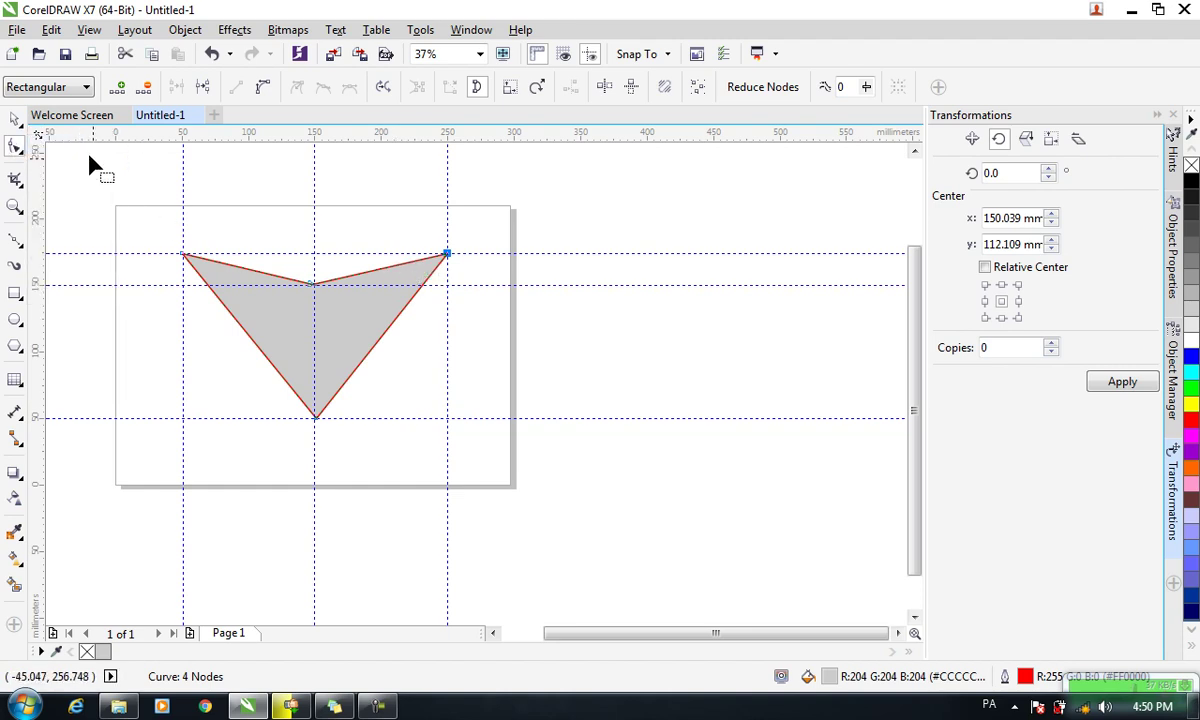
pyautogui.click(381, 337)
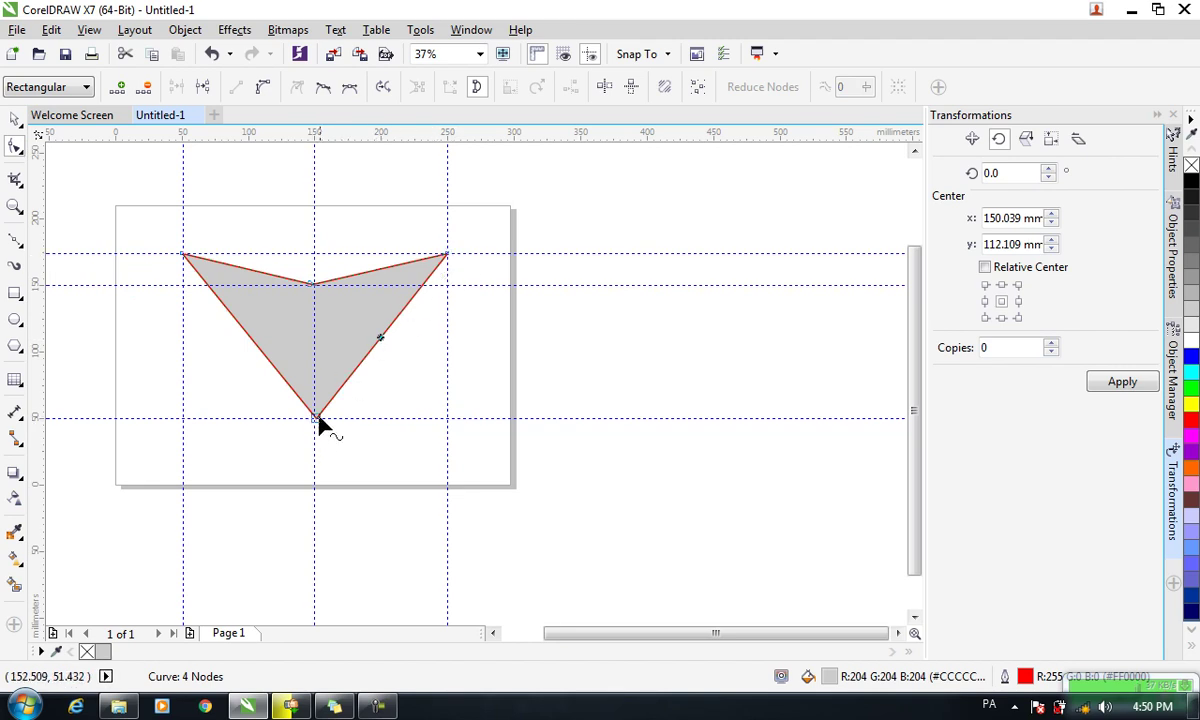
pyautogui.click(115, 95)
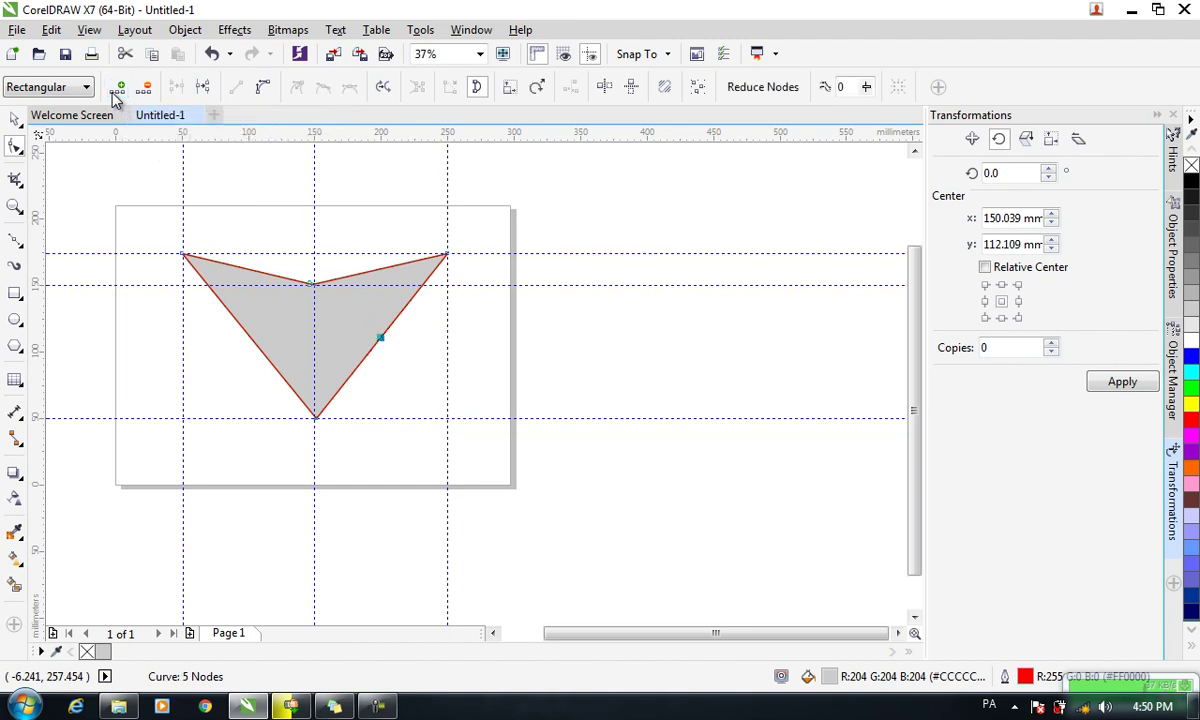
pyautogui.moveTo(381, 338); pyautogui.dragTo(412, 382)
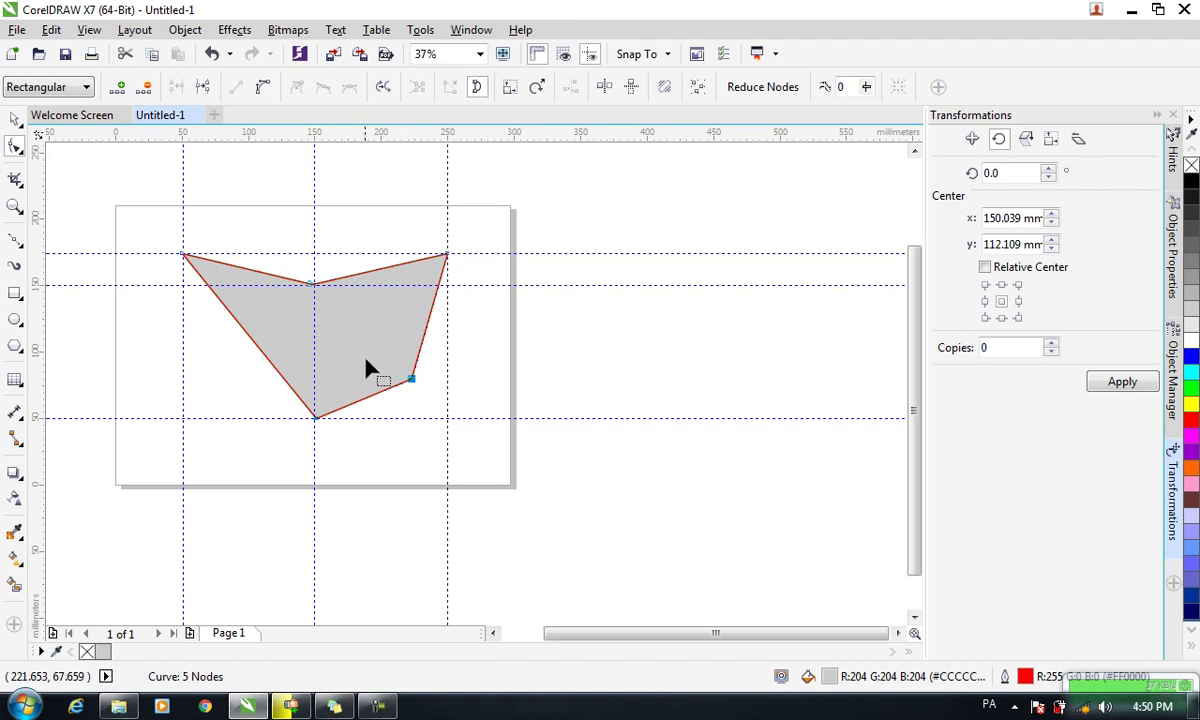
pyautogui.click(147, 88)
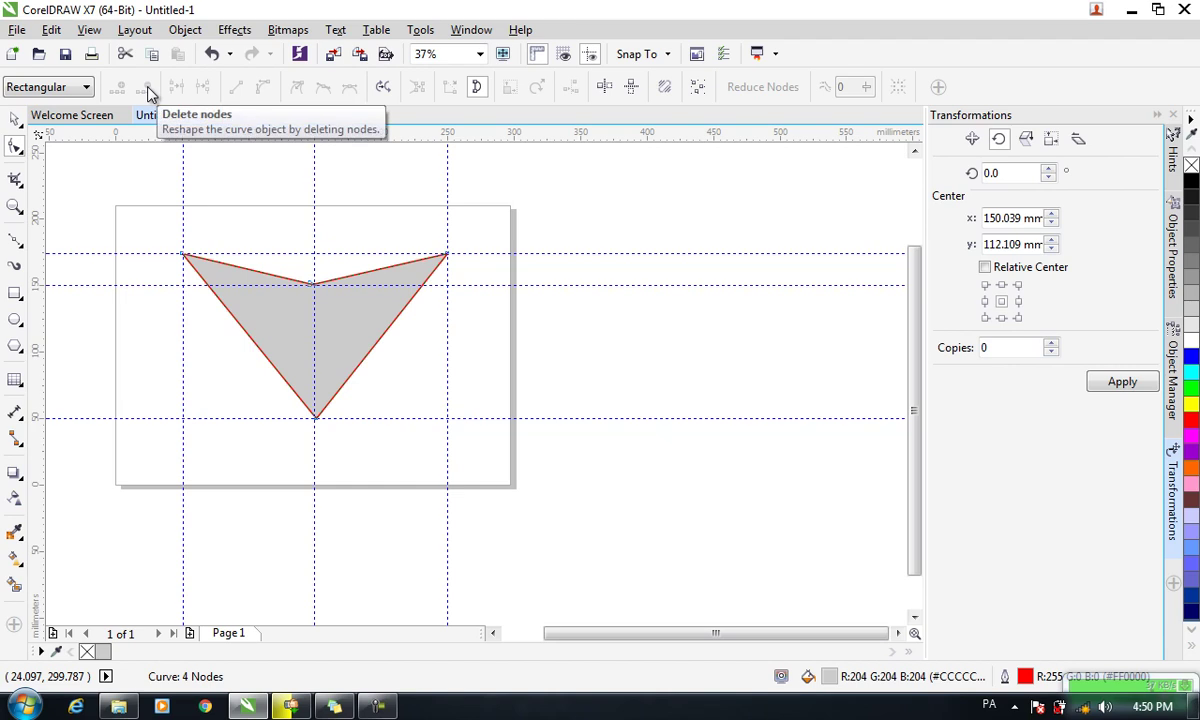
pyautogui.click(379, 340)
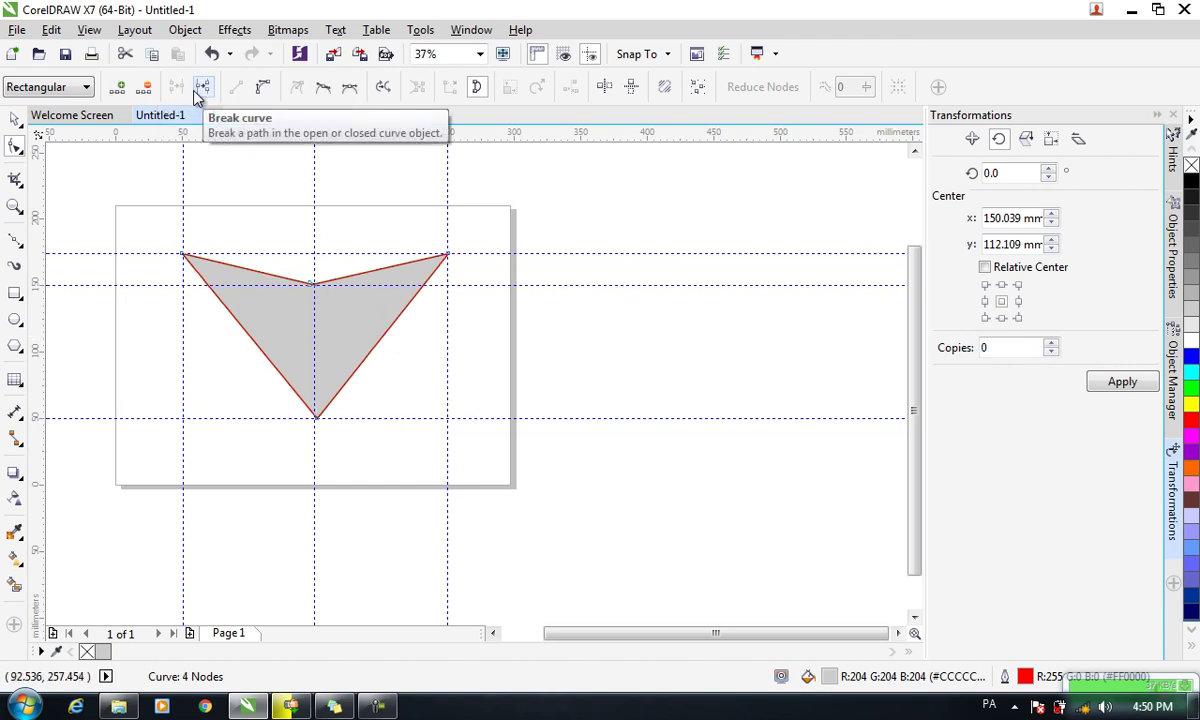
pyautogui.scroll(2, 193, 257)
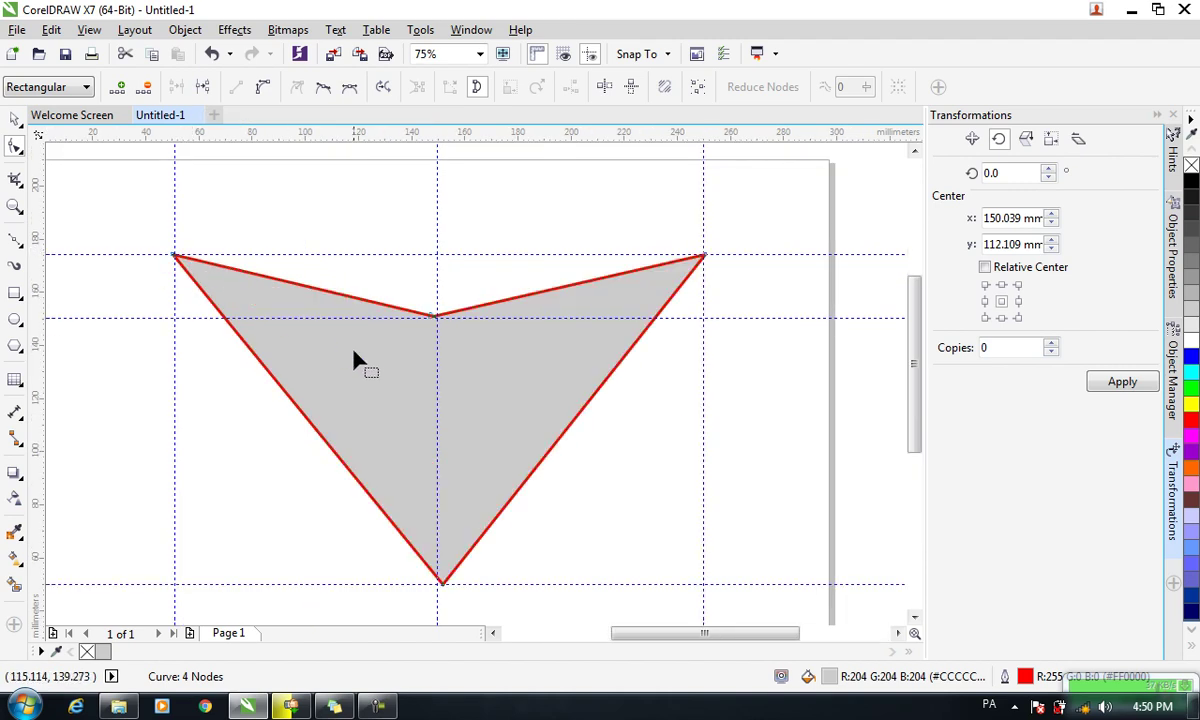
pyautogui.click(704, 257)
pyautogui.click(173, 257)
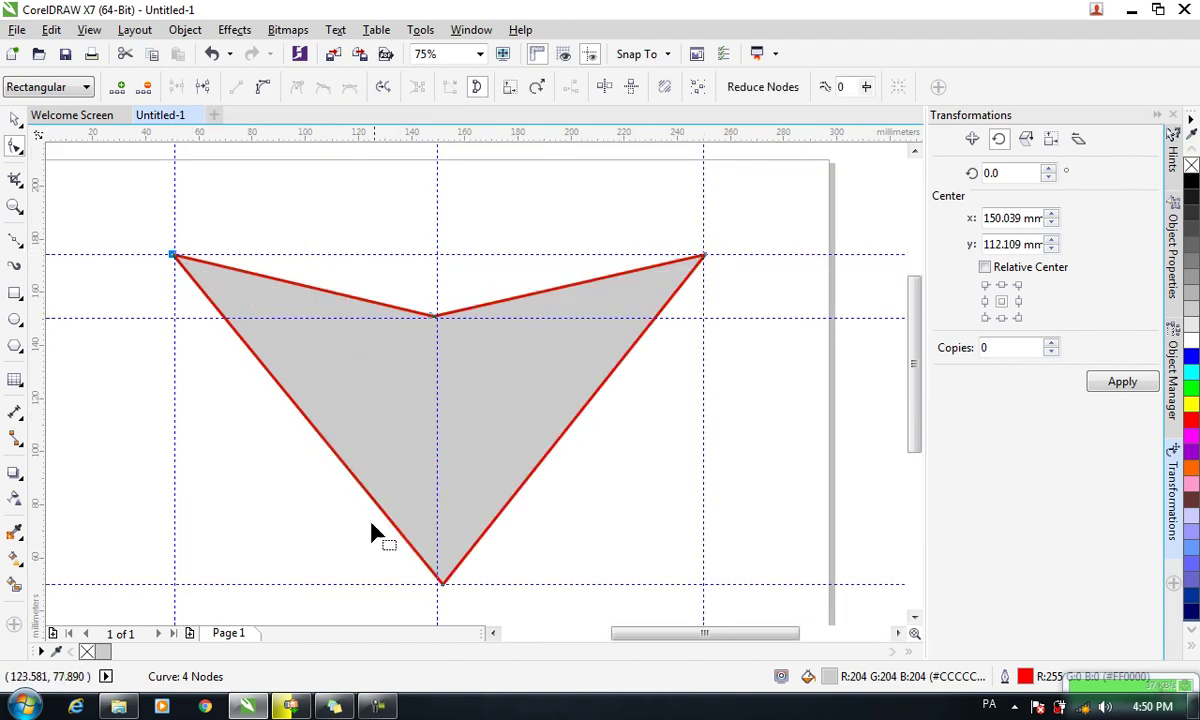
pyautogui.click(441, 584)
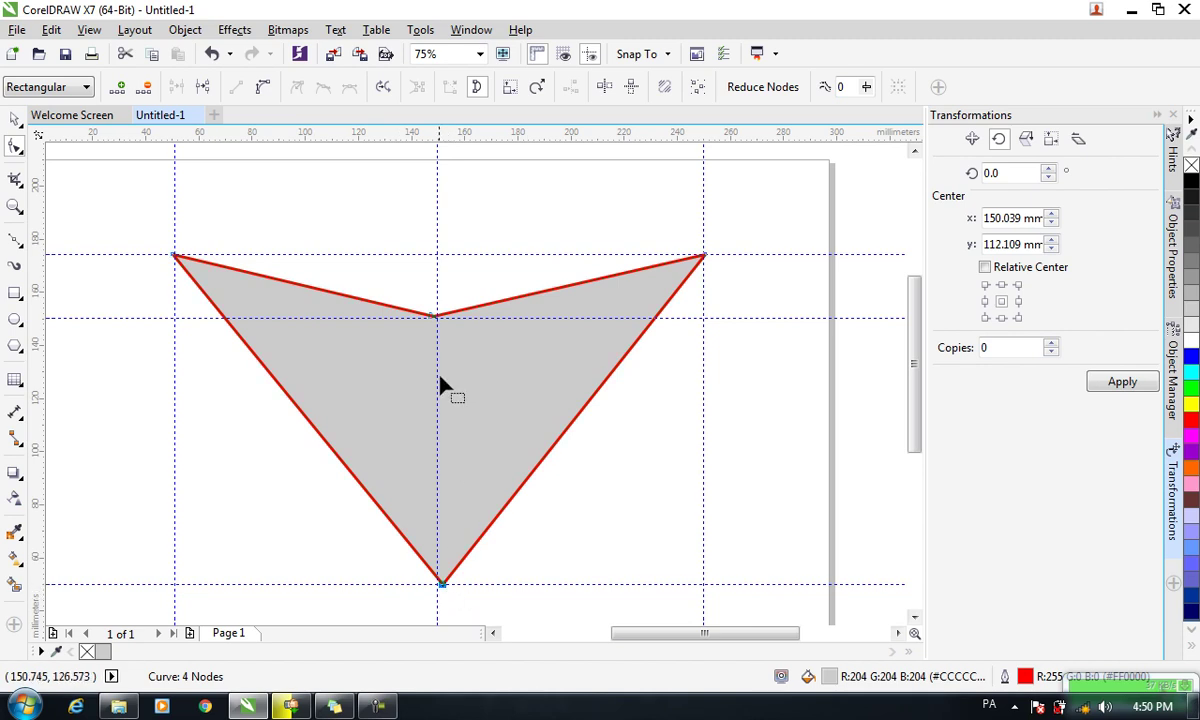
pyautogui.scroll(2, 432, 322)
pyautogui.scroll(1, 450, 300)
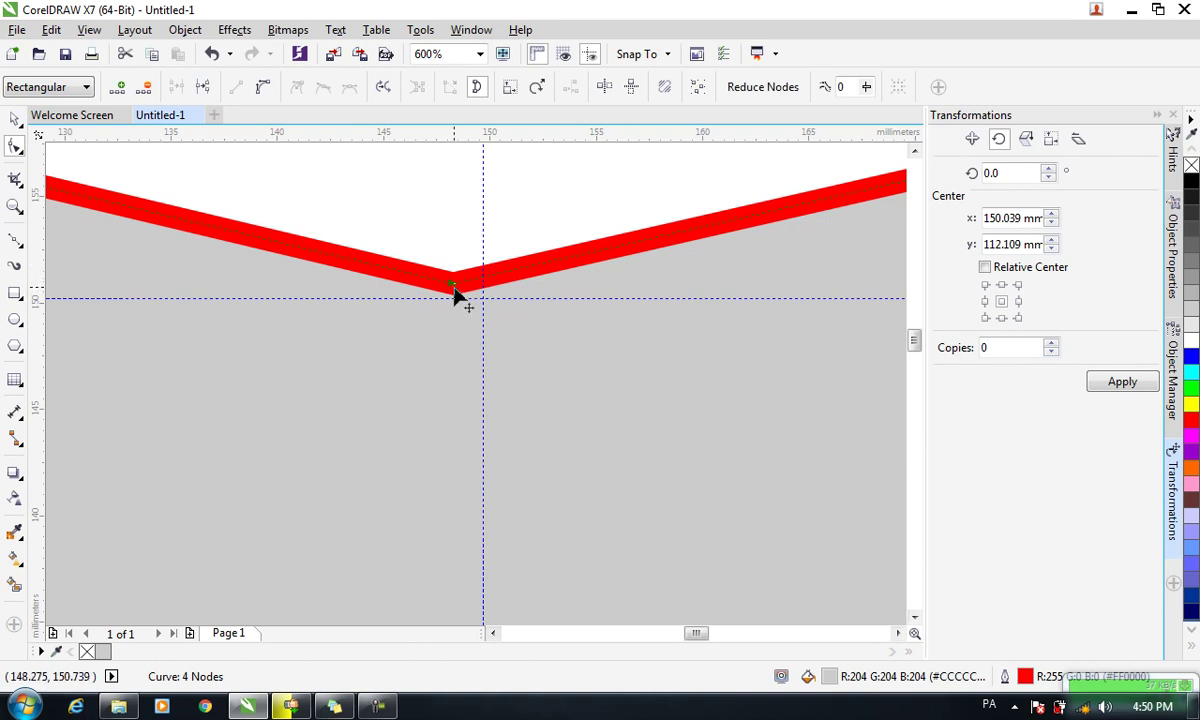
pyautogui.click(202, 87)
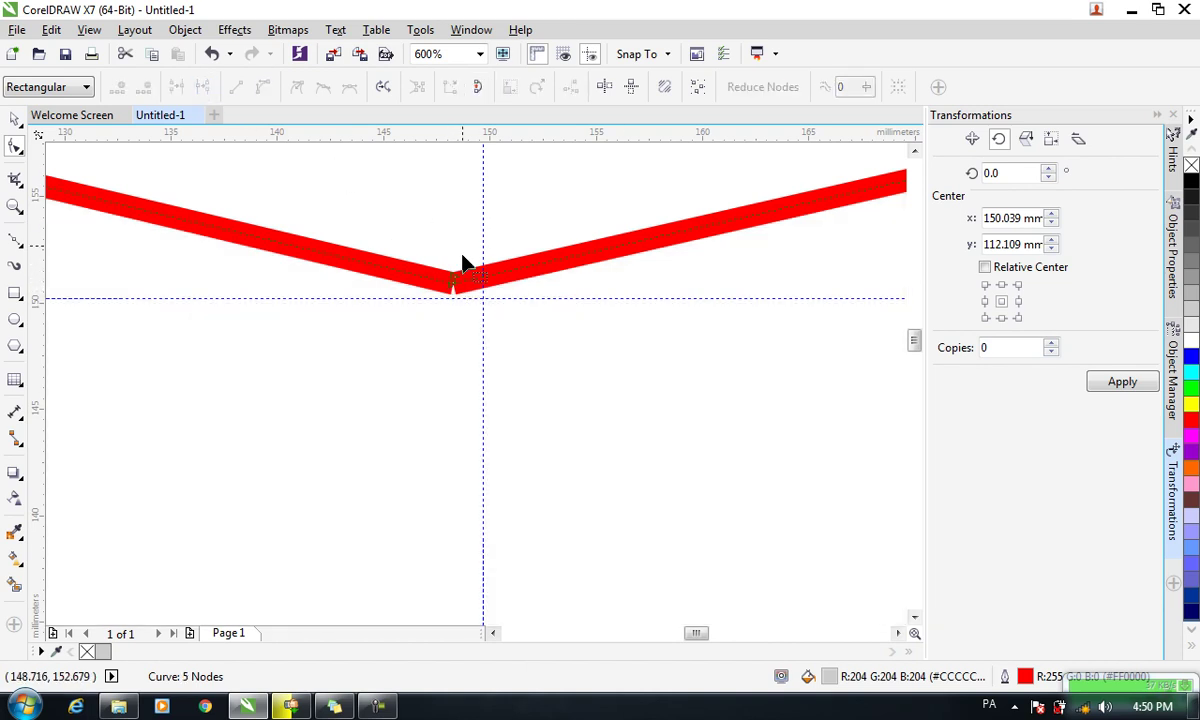
pyautogui.moveTo(452, 280); pyautogui.dragTo(466, 228)
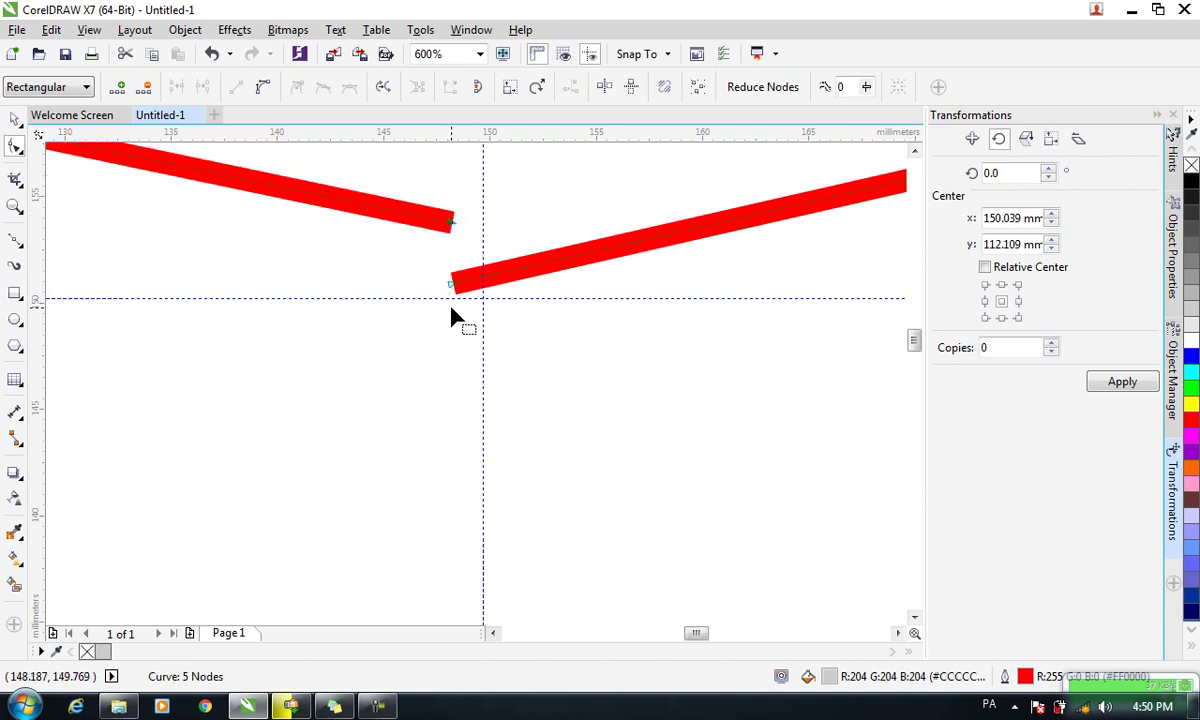
pyautogui.scroll(-3, 450, 318)
pyautogui.scroll(-1, 452, 325)
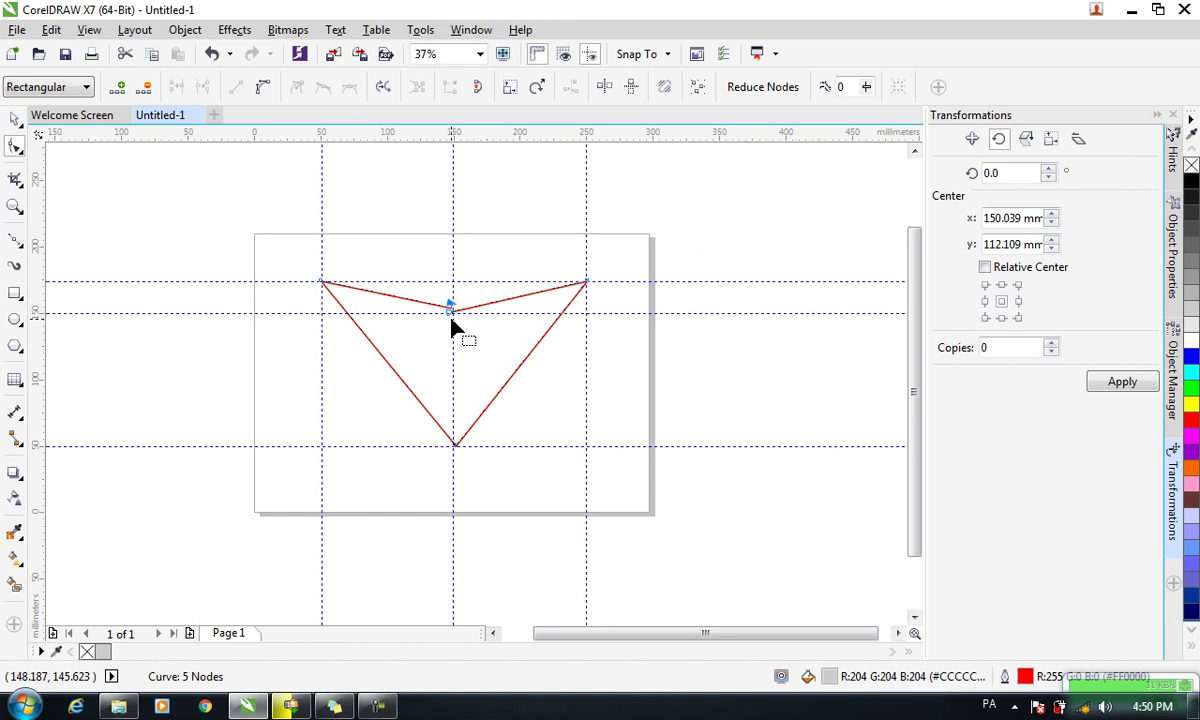
pyautogui.scroll(2, 452, 325)
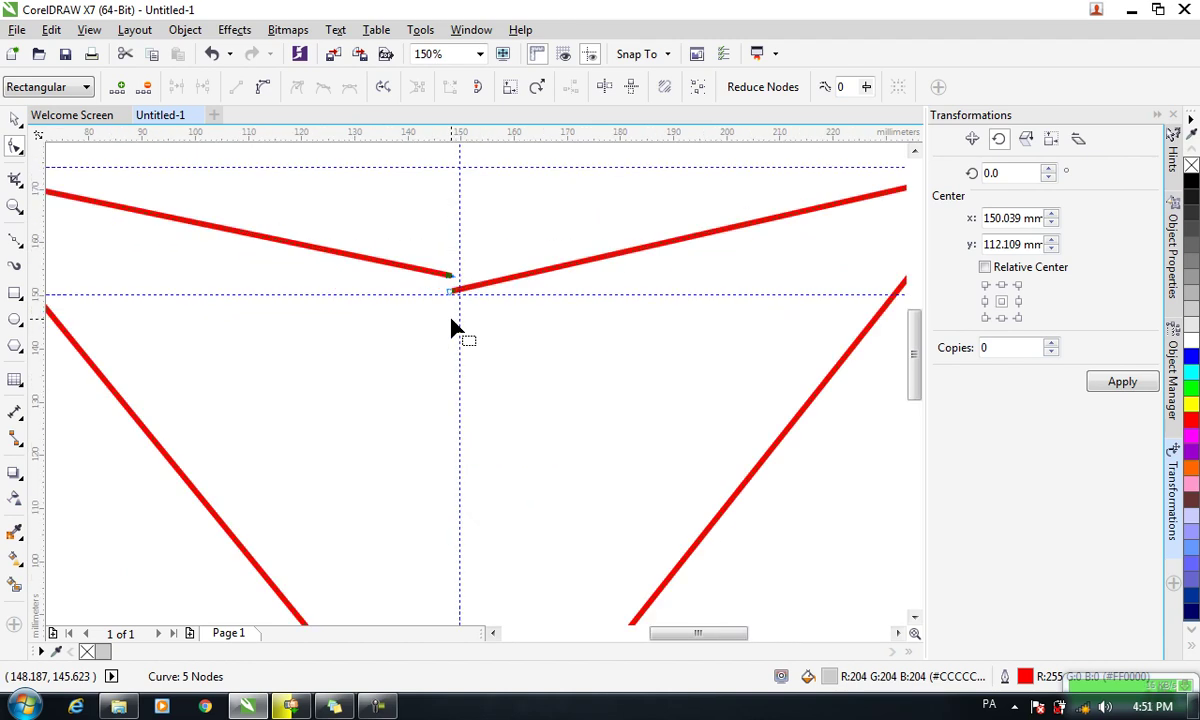
pyautogui.scroll(1, 452, 325)
pyautogui.moveTo(430, 192); pyautogui.dragTo(496, 325)
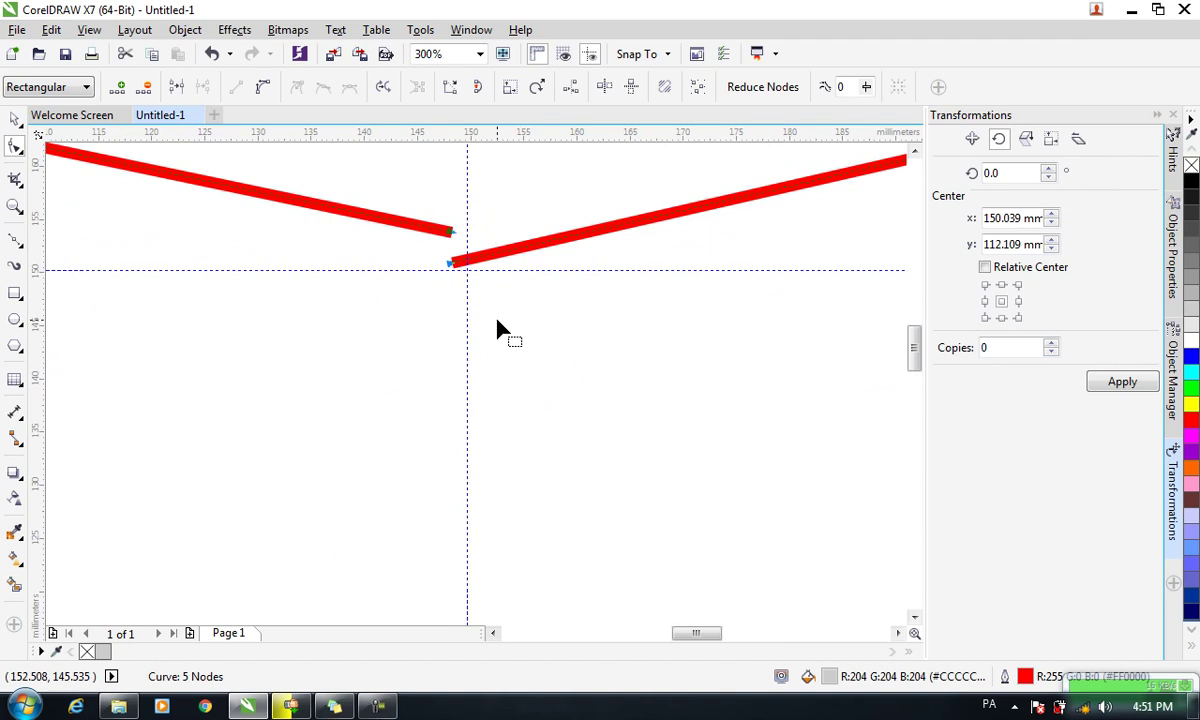
pyautogui.click(178, 90)
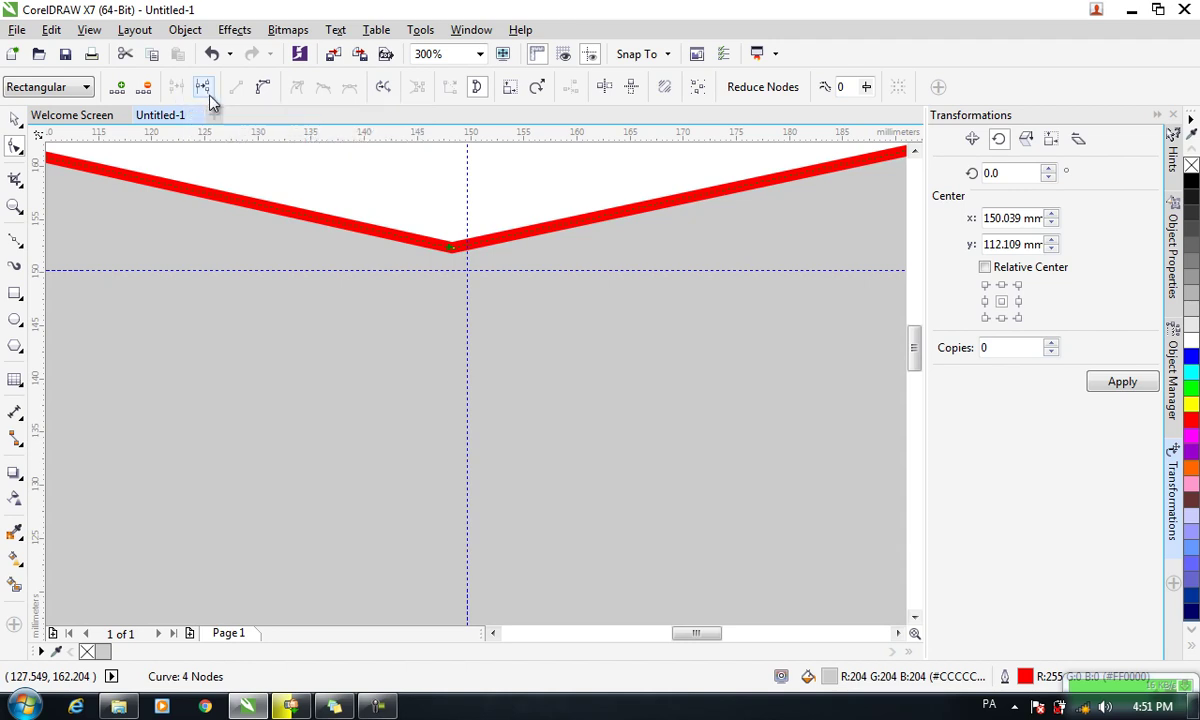
pyautogui.scroll(-1, 358, 258)
pyautogui.scroll(-2, 358, 258)
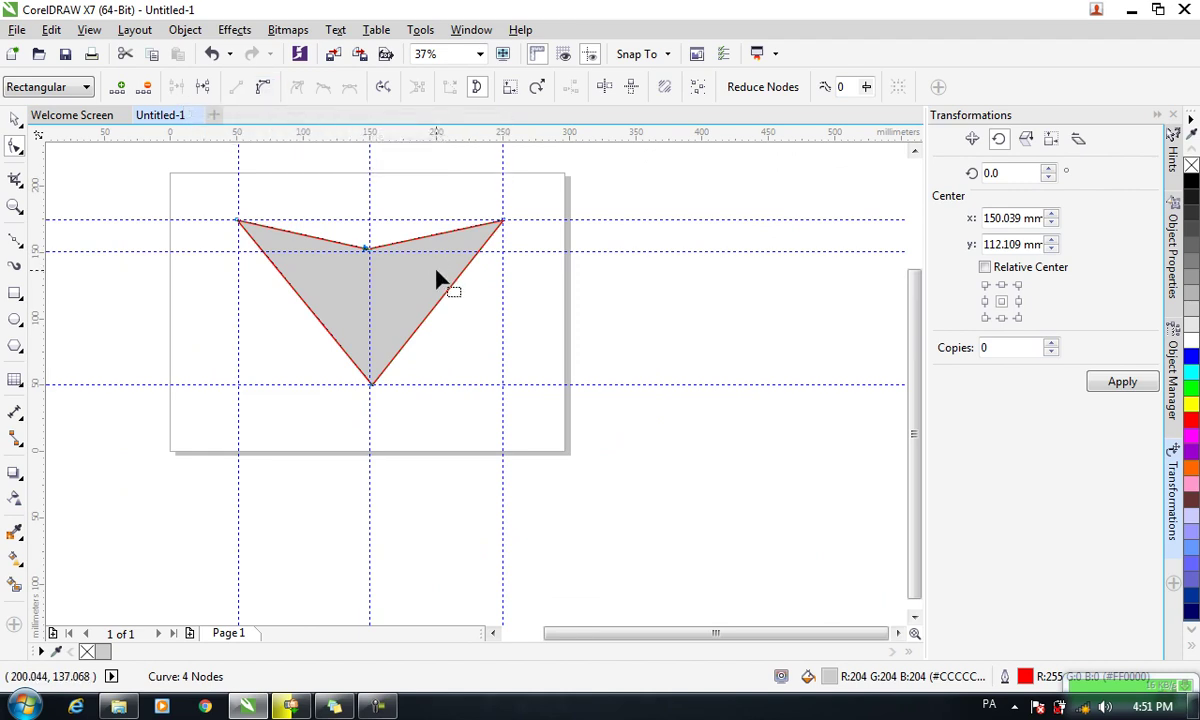
pyautogui.scroll(1, 437, 267)
pyautogui.click(568, 171)
pyautogui.click(465, 305)
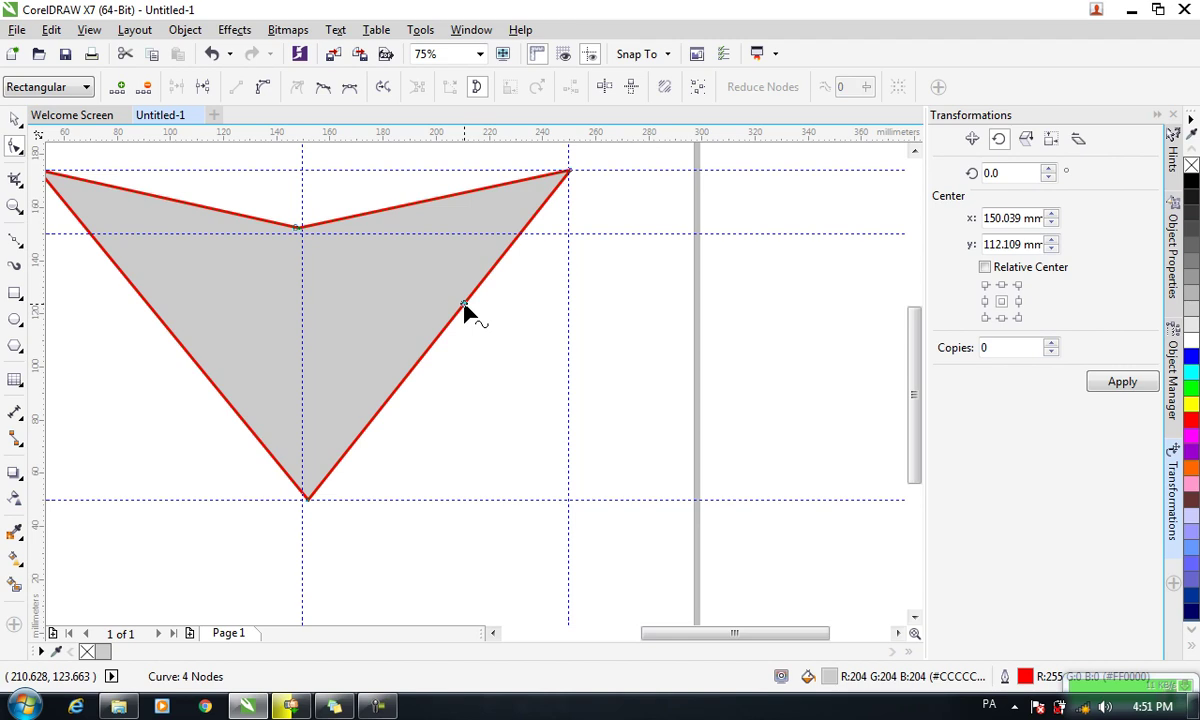
pyautogui.click(256, 93)
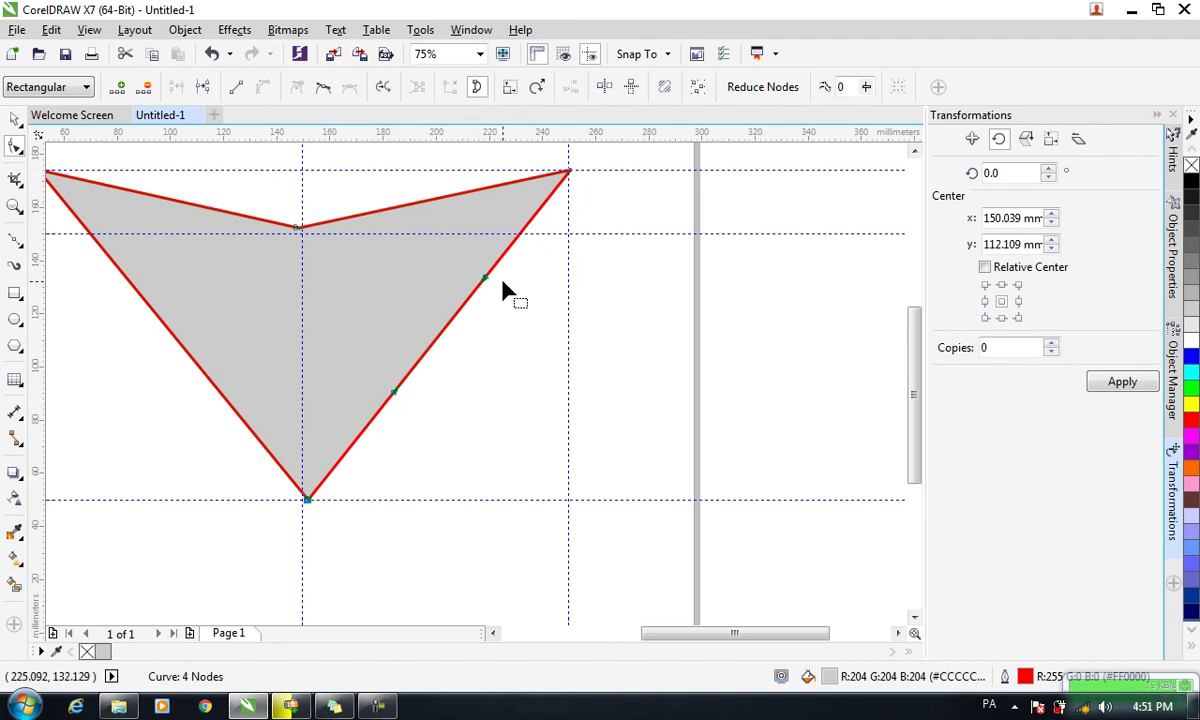
pyautogui.moveTo(487, 281); pyautogui.dragTo(548, 316)
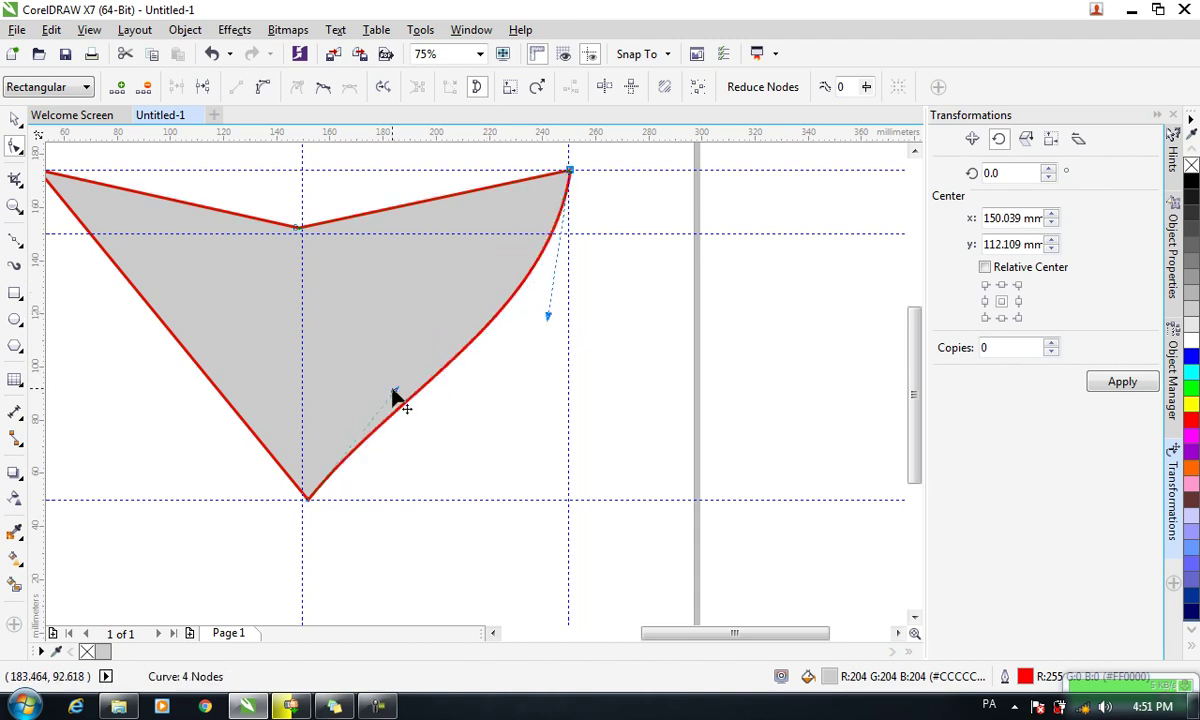
pyautogui.moveTo(395, 396); pyautogui.dragTo(435, 457)
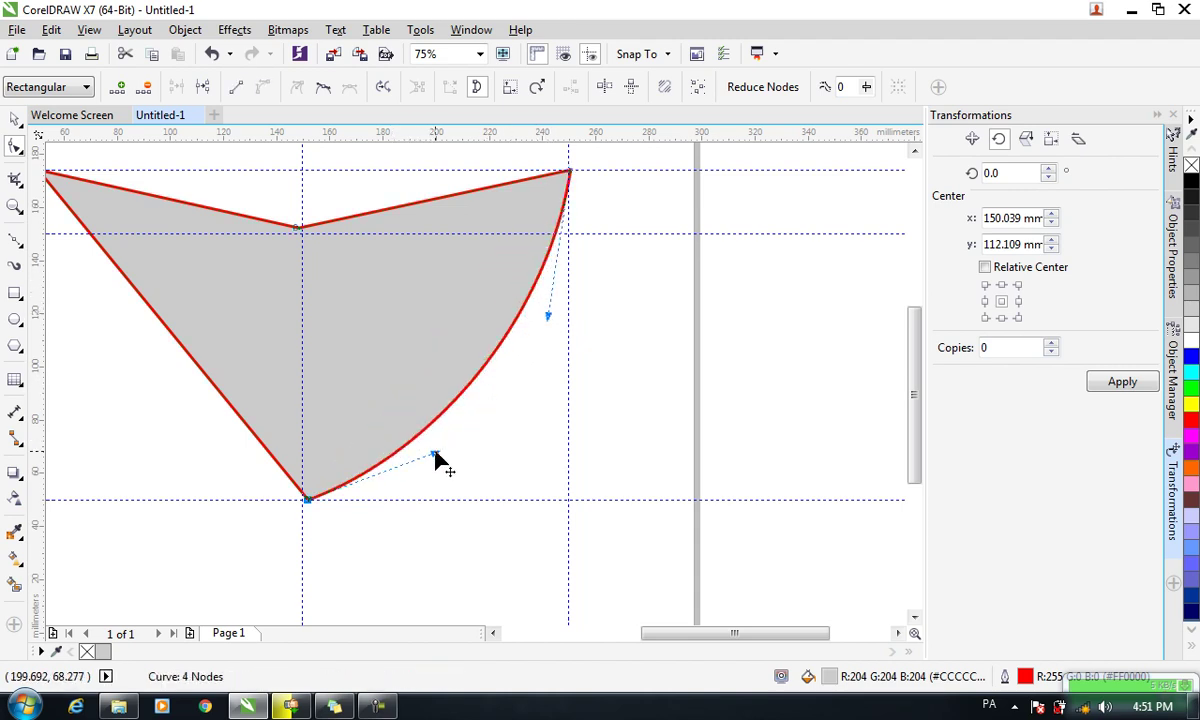
pyautogui.click(491, 353)
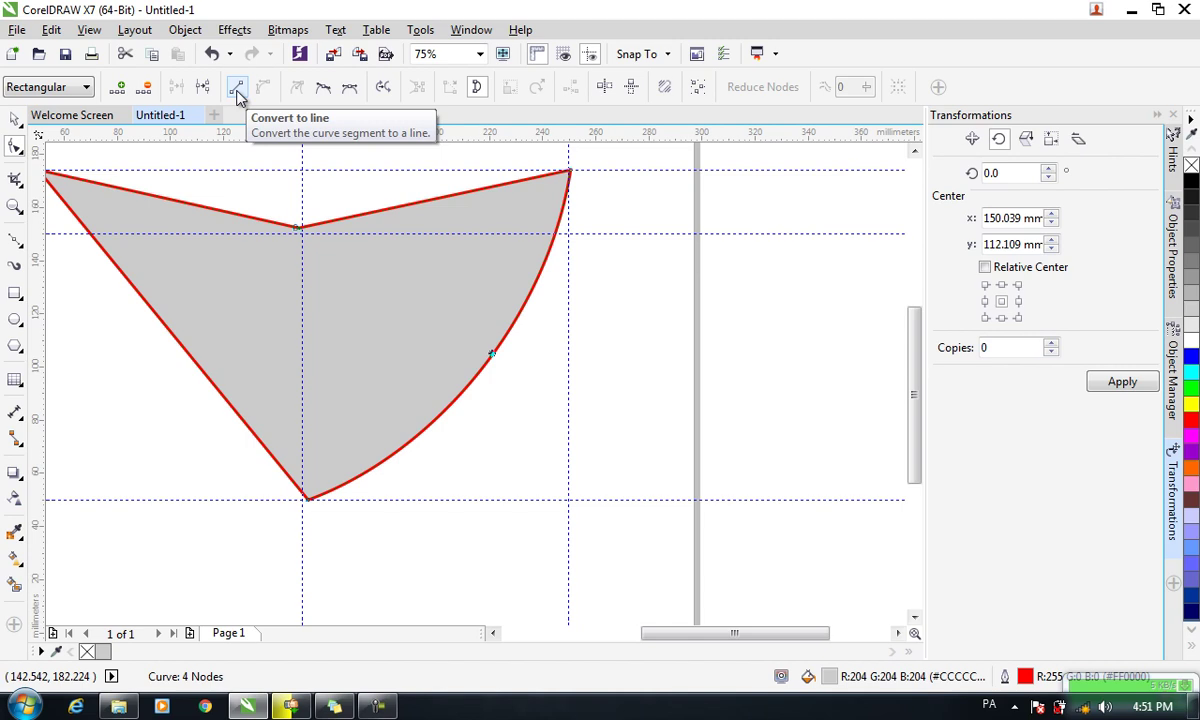
pyautogui.click(238, 92)
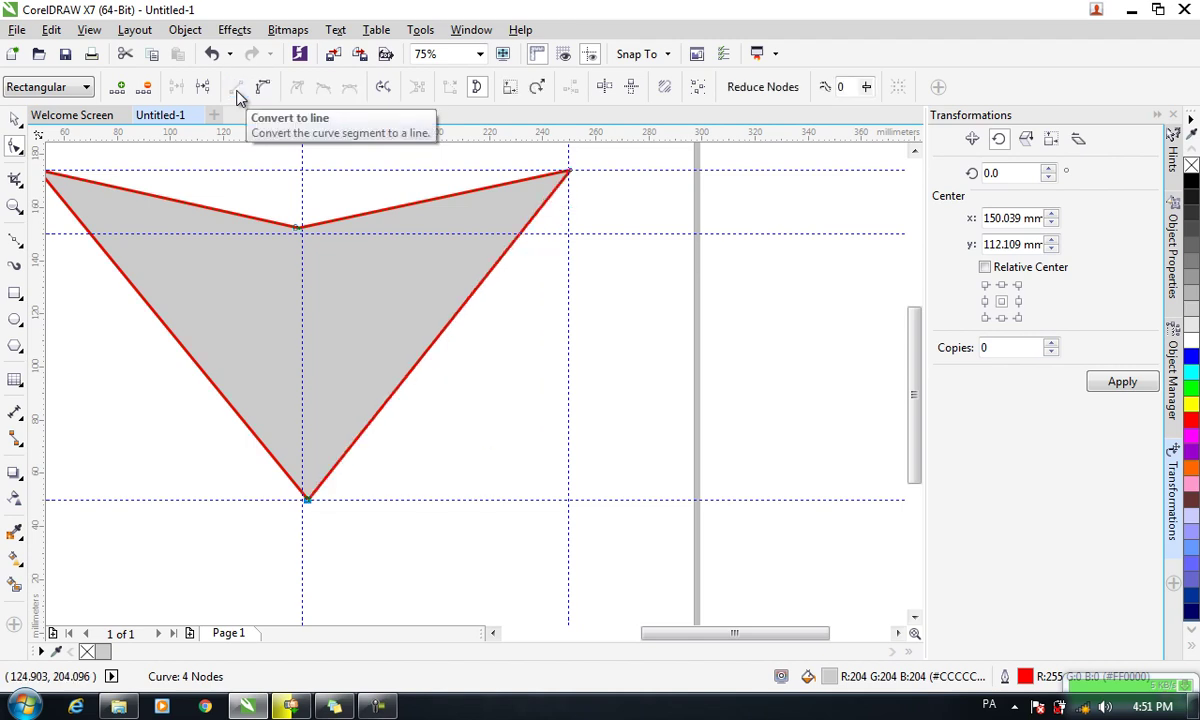
pyautogui.scroll(-1, 285, 170)
pyautogui.moveTo(128, 149)
pyautogui.mouseDown()
pyautogui.moveTo(460, 287)
pyautogui.moveTo(500, 368)
pyautogui.mouseUp()
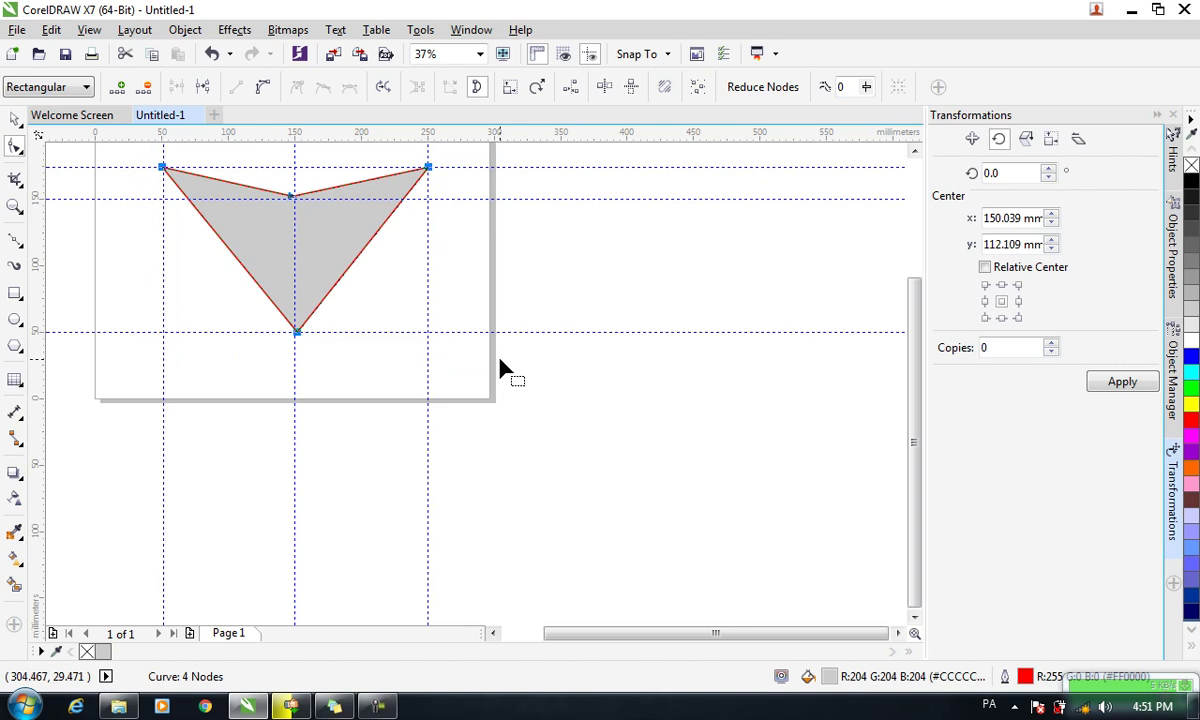
# - Convert the segments to curves and bend the right and lower-left edges
pyautogui.click(263, 91)
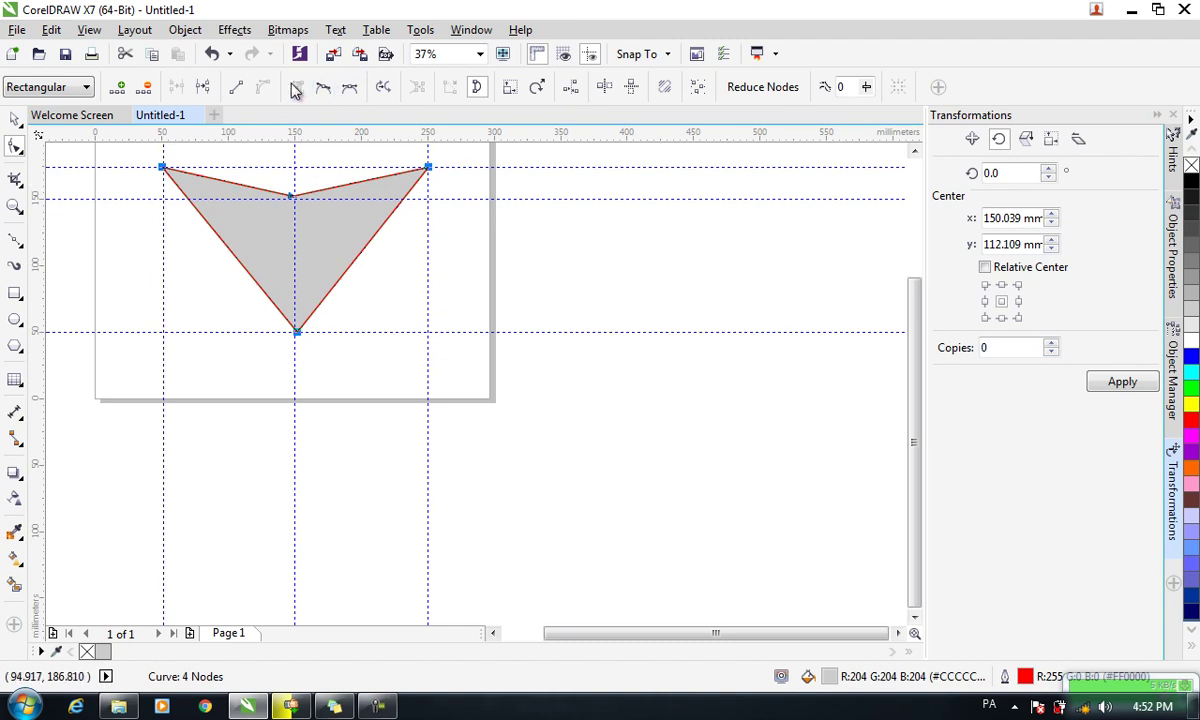
pyautogui.scroll(1, 420, 232)
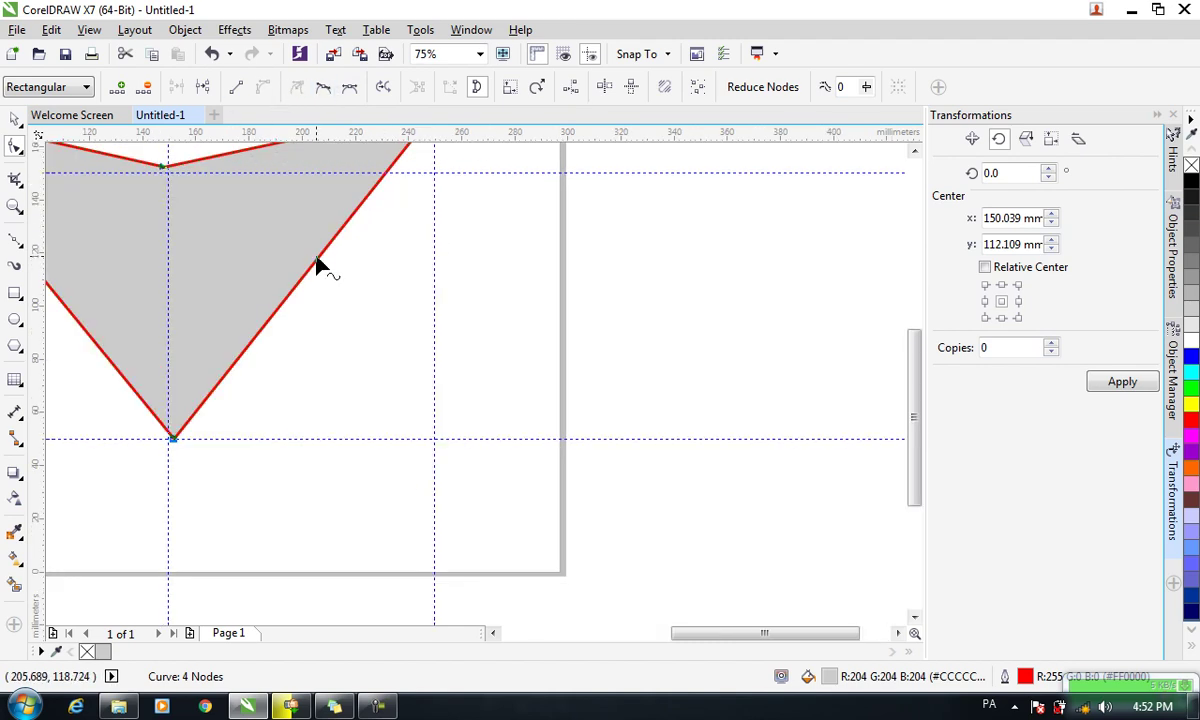
pyautogui.scroll(1, 410, 272)
pyautogui.scroll(-1, 410, 272)
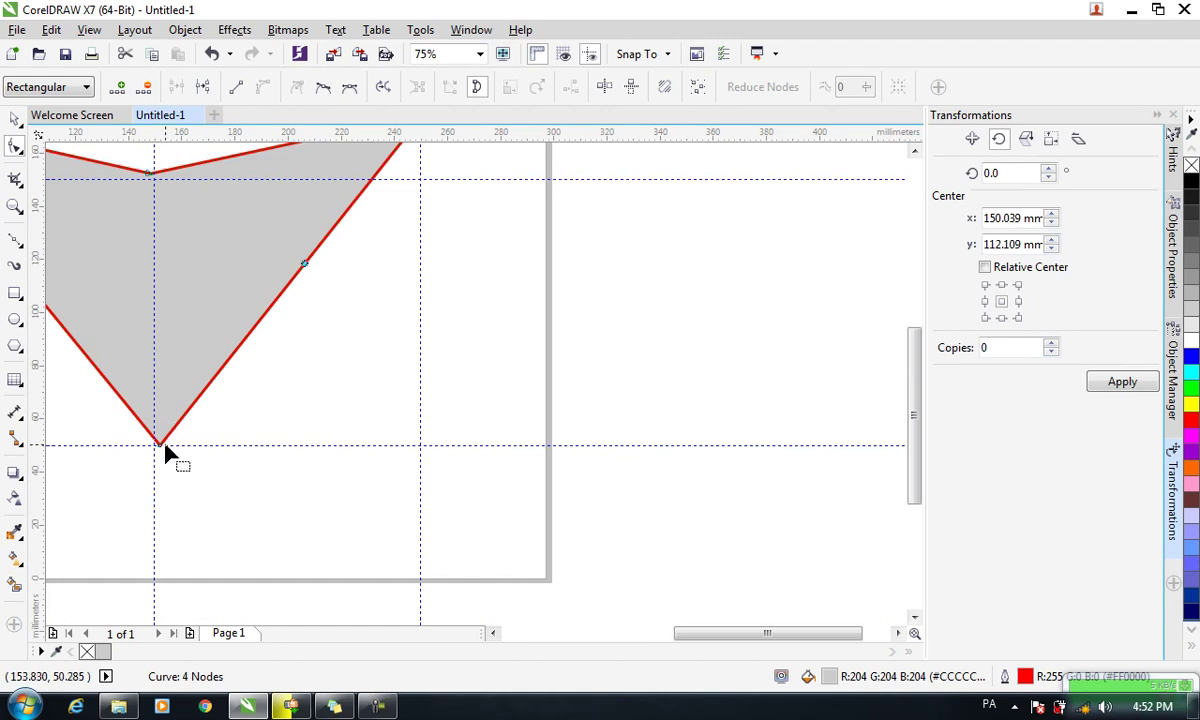
pyautogui.scroll(-1, 214, 402)
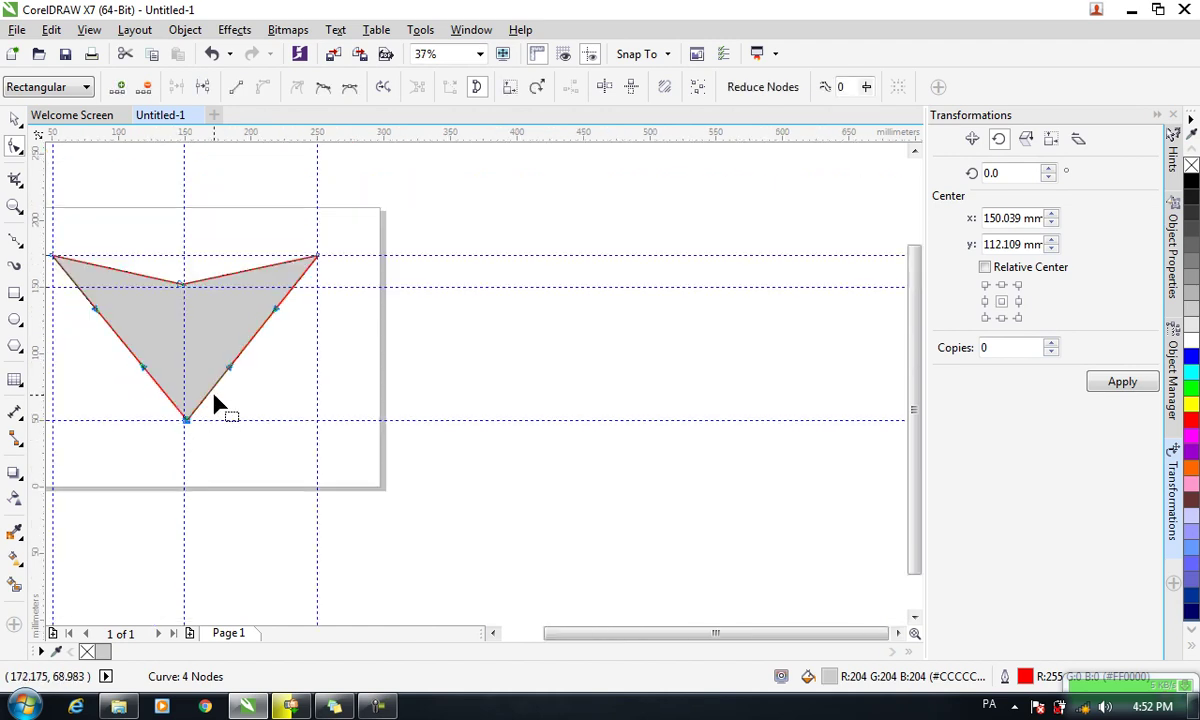
pyautogui.moveTo(230, 370); pyautogui.dragTo(241, 377)
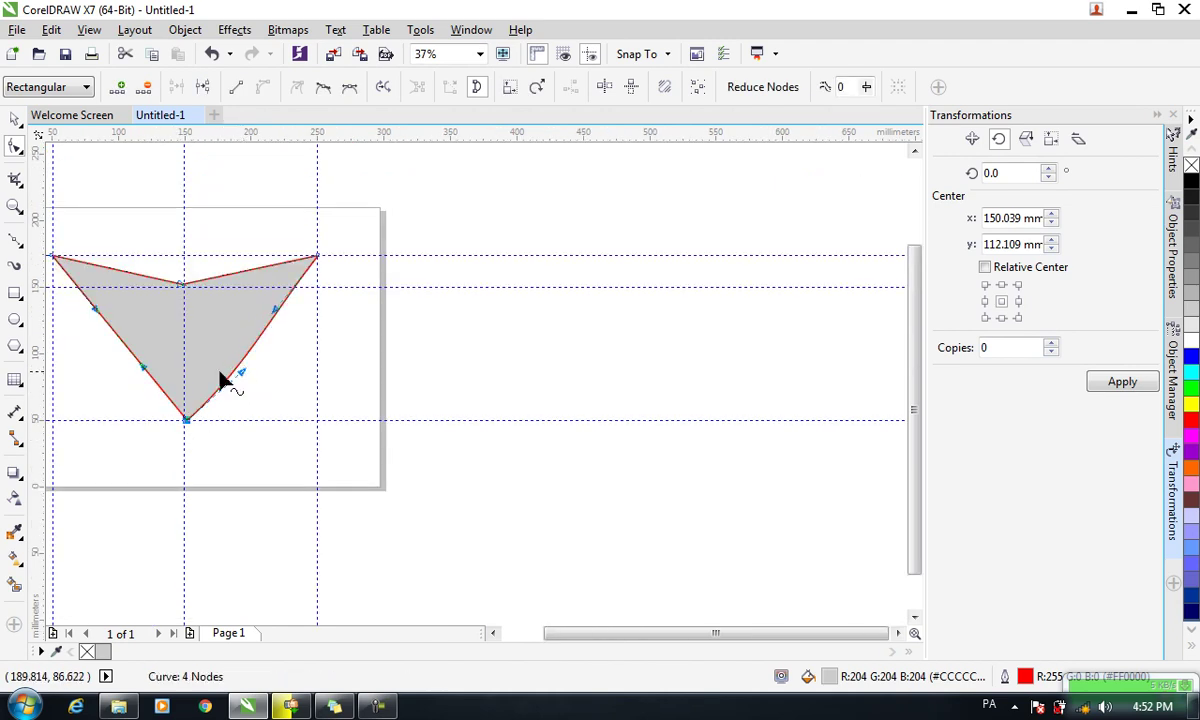
pyautogui.moveTo(143, 370); pyautogui.dragTo(129, 370)
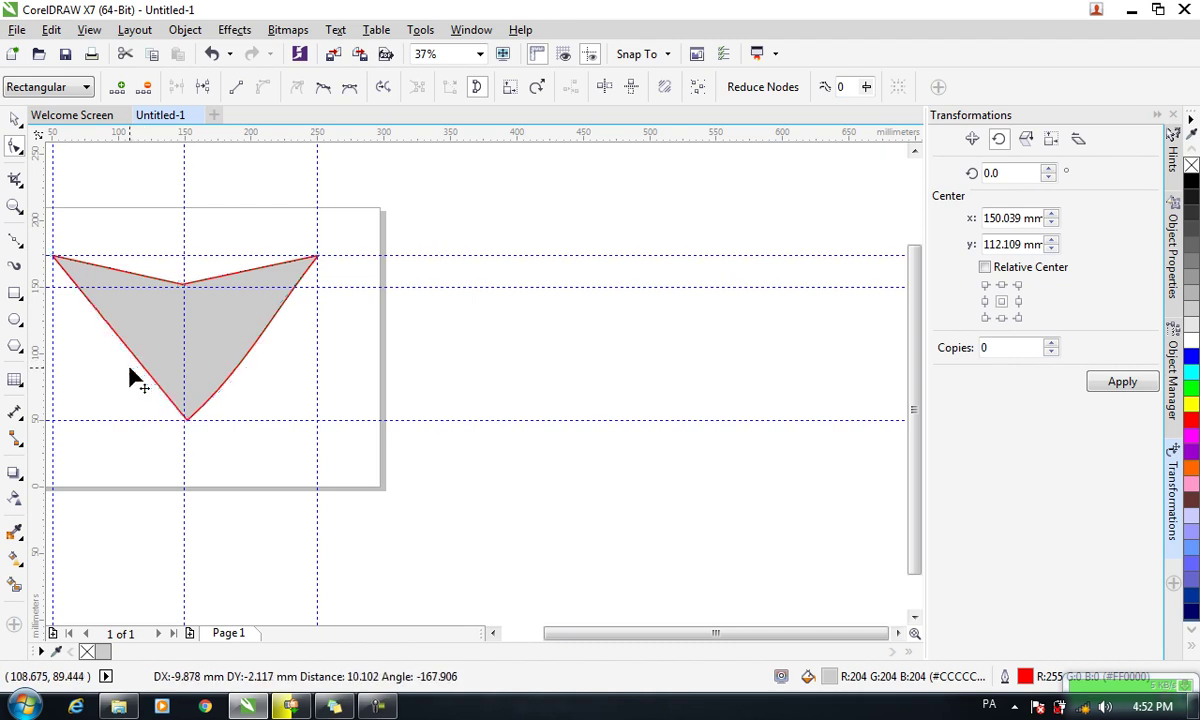
# - Round the right side, raise both top lobes and bow the left side outward
pyautogui.click(317, 257)
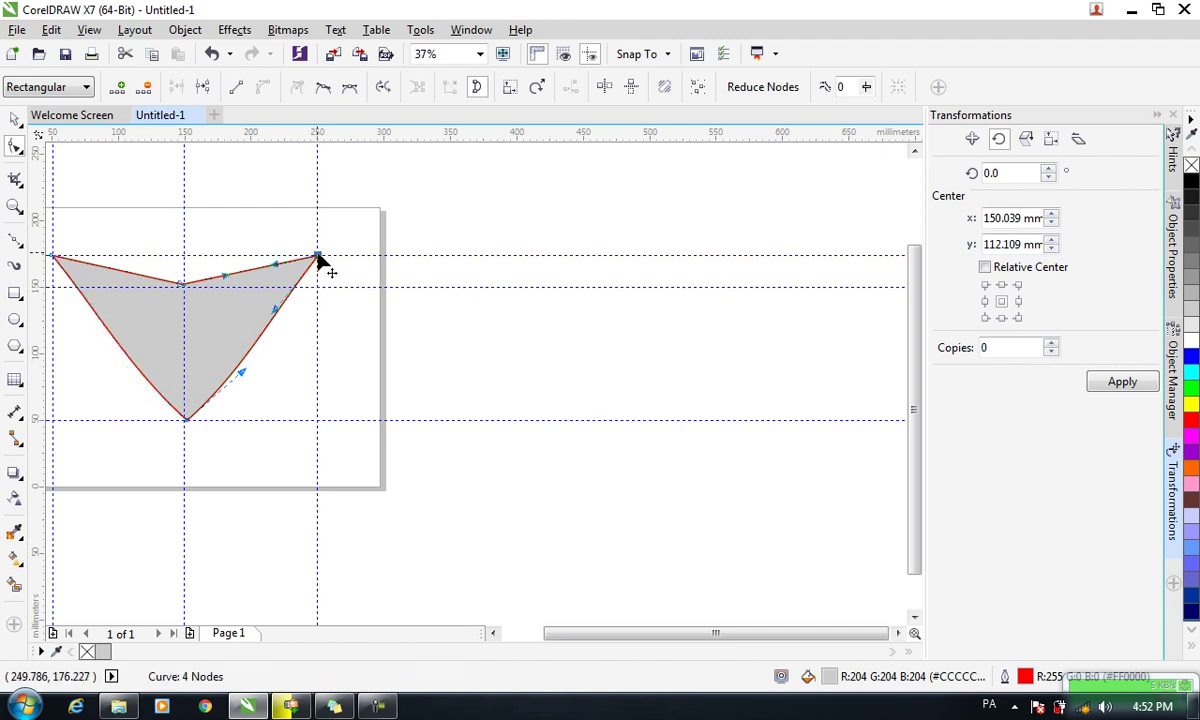
pyautogui.moveTo(274, 310)
pyautogui.mouseDown()
pyautogui.moveTo(327, 316)
pyautogui.moveTo(357, 287)
pyautogui.mouseUp()
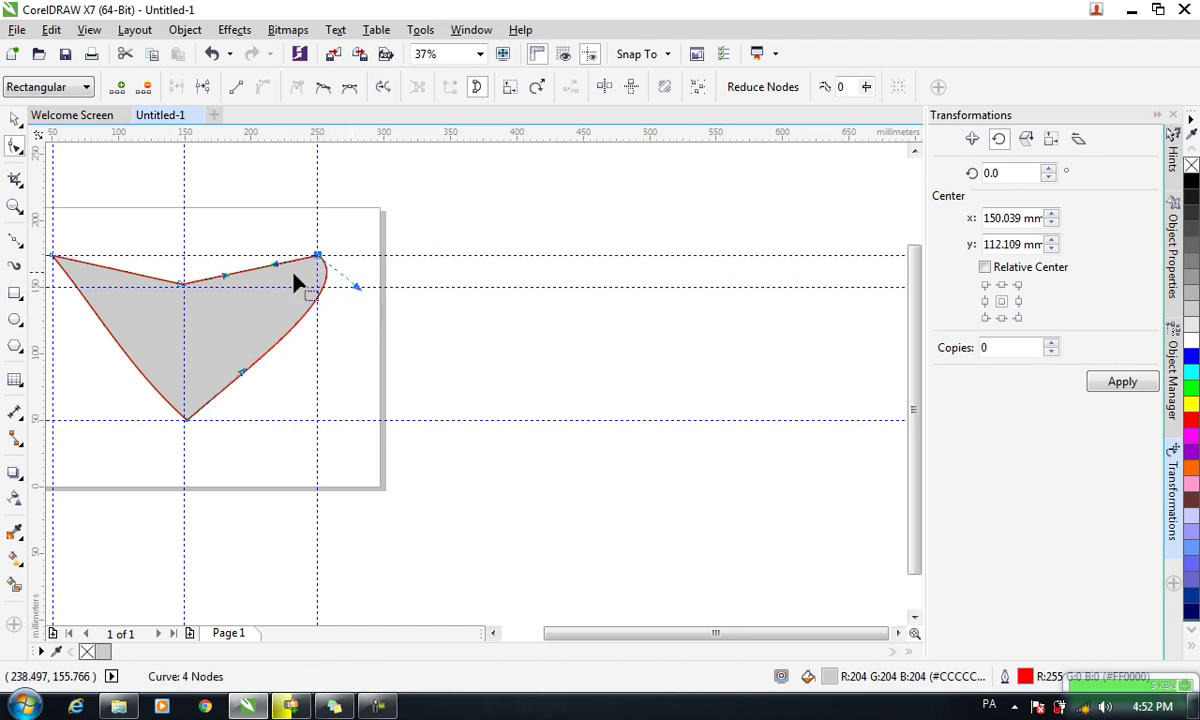
pyautogui.moveTo(277, 266); pyautogui.dragTo(268, 213)
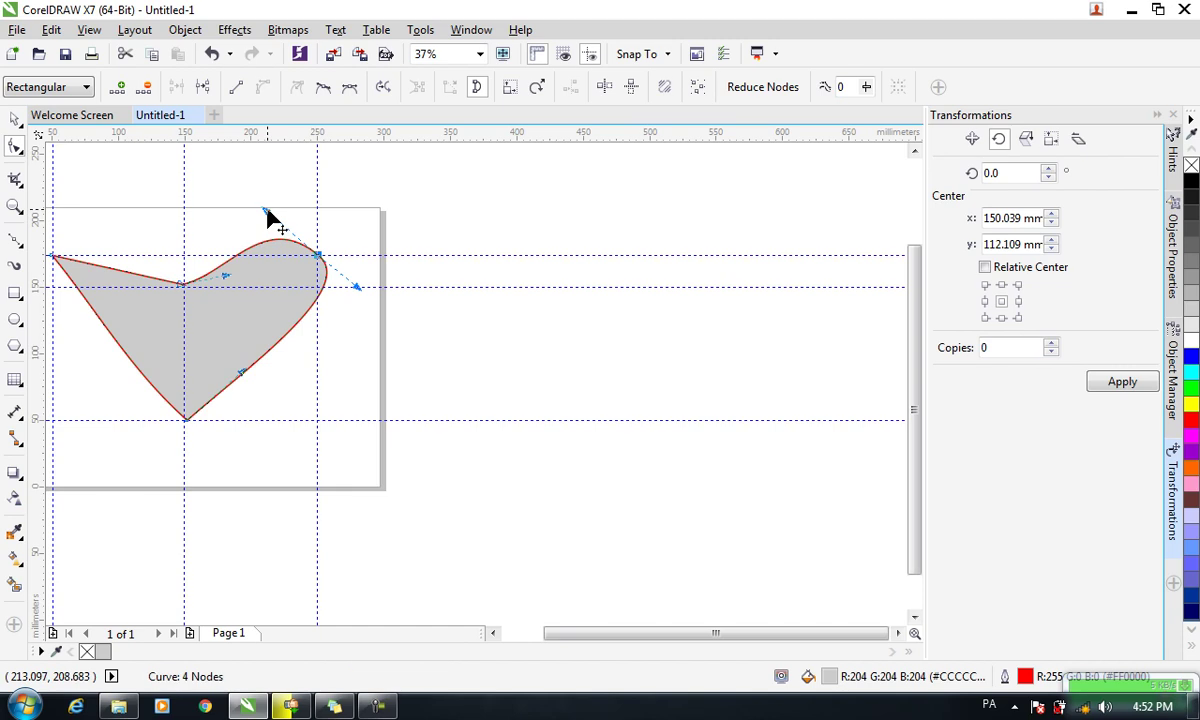
pyautogui.click(53, 257)
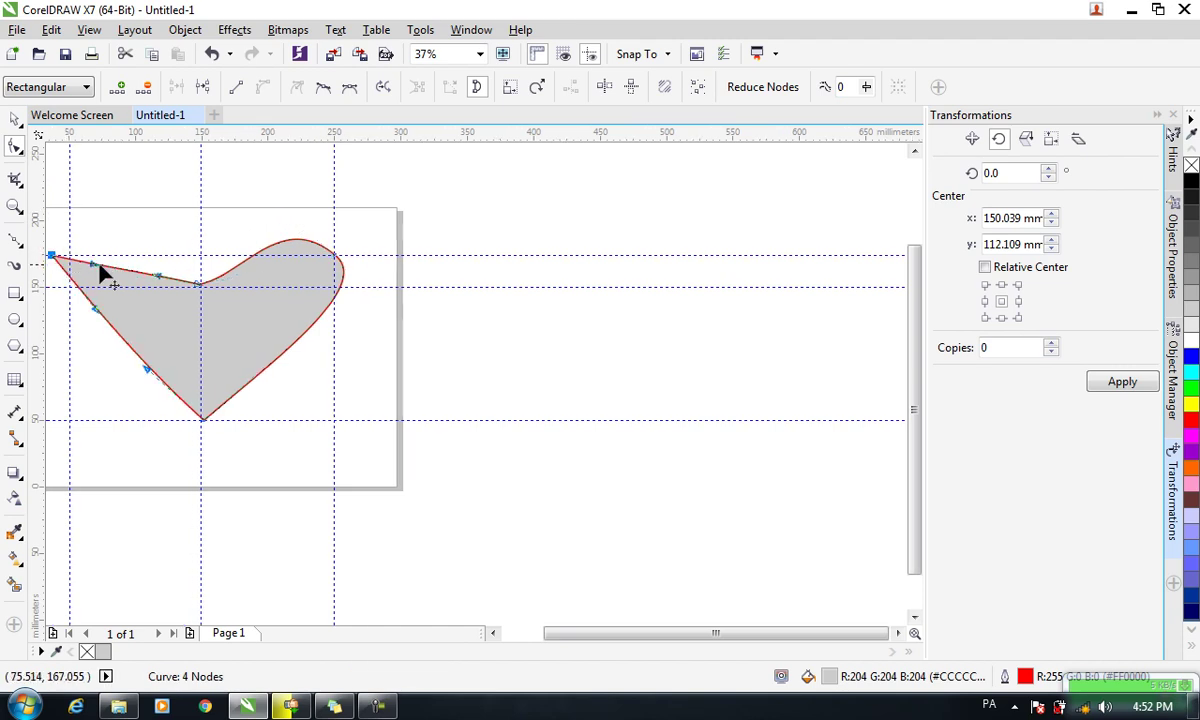
pyautogui.hotkey('ctrl', 'z')
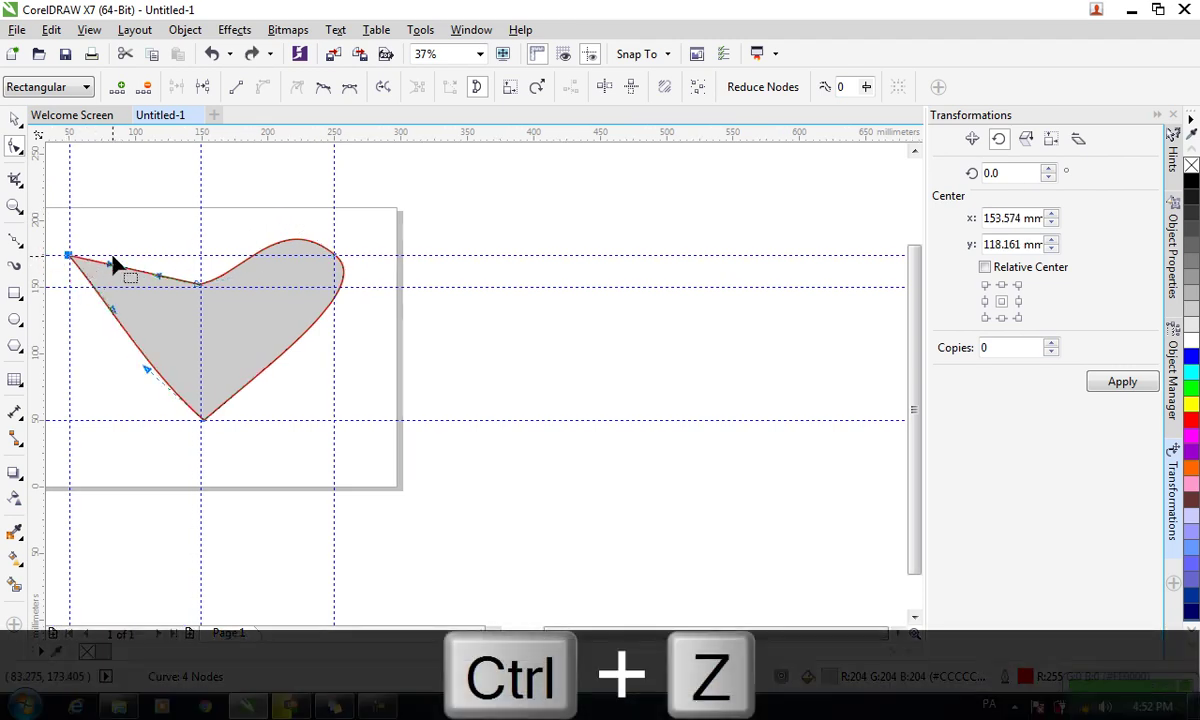
pyautogui.moveTo(113, 265); pyautogui.dragTo(103, 232)
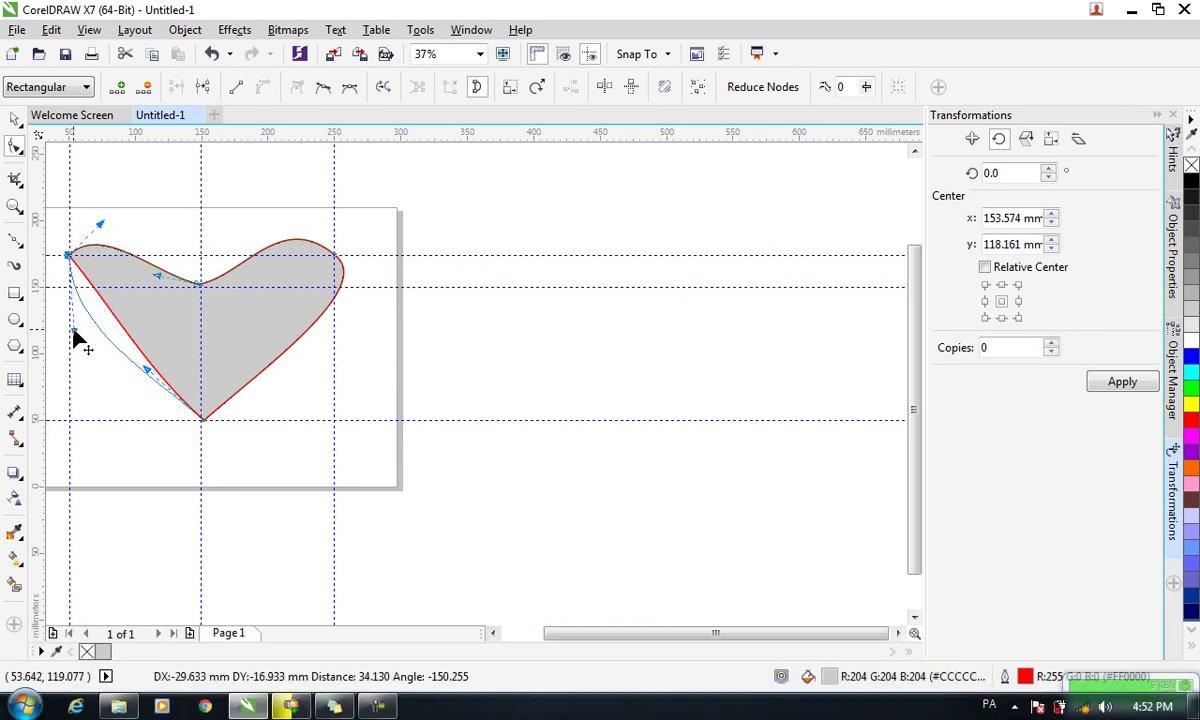
pyautogui.moveTo(110, 322); pyautogui.dragTo(64, 337)
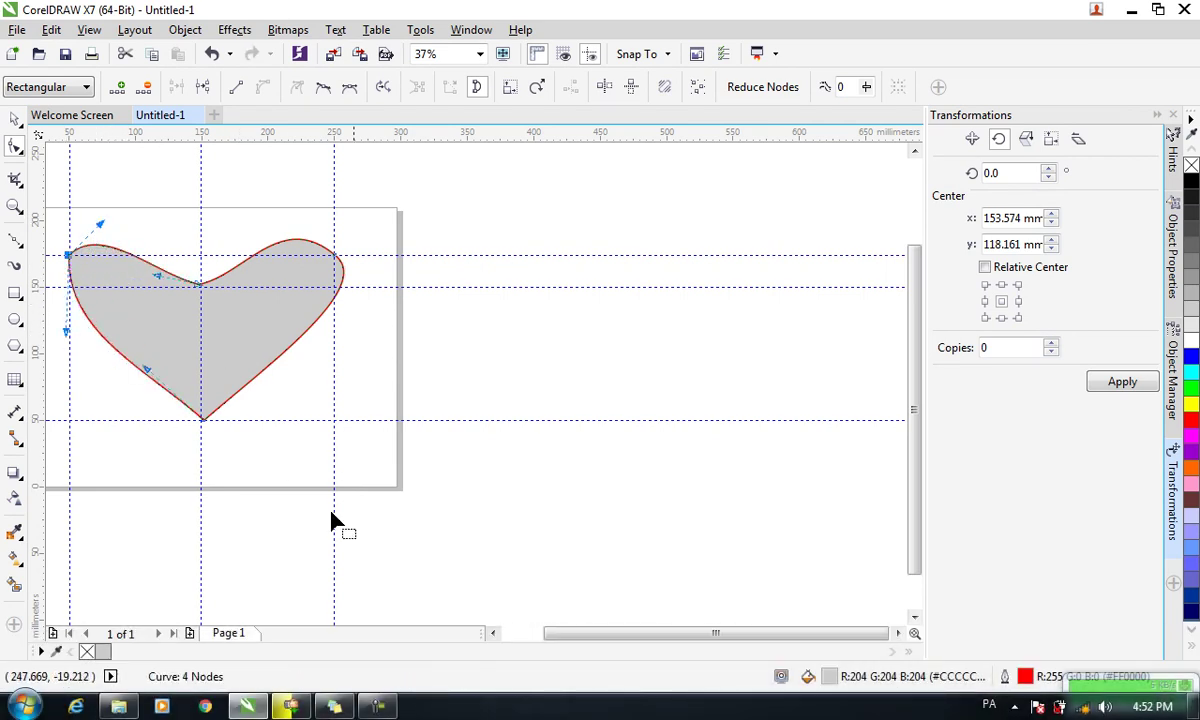
pyautogui.moveTo(576, 635); pyautogui.dragTo(555, 635)
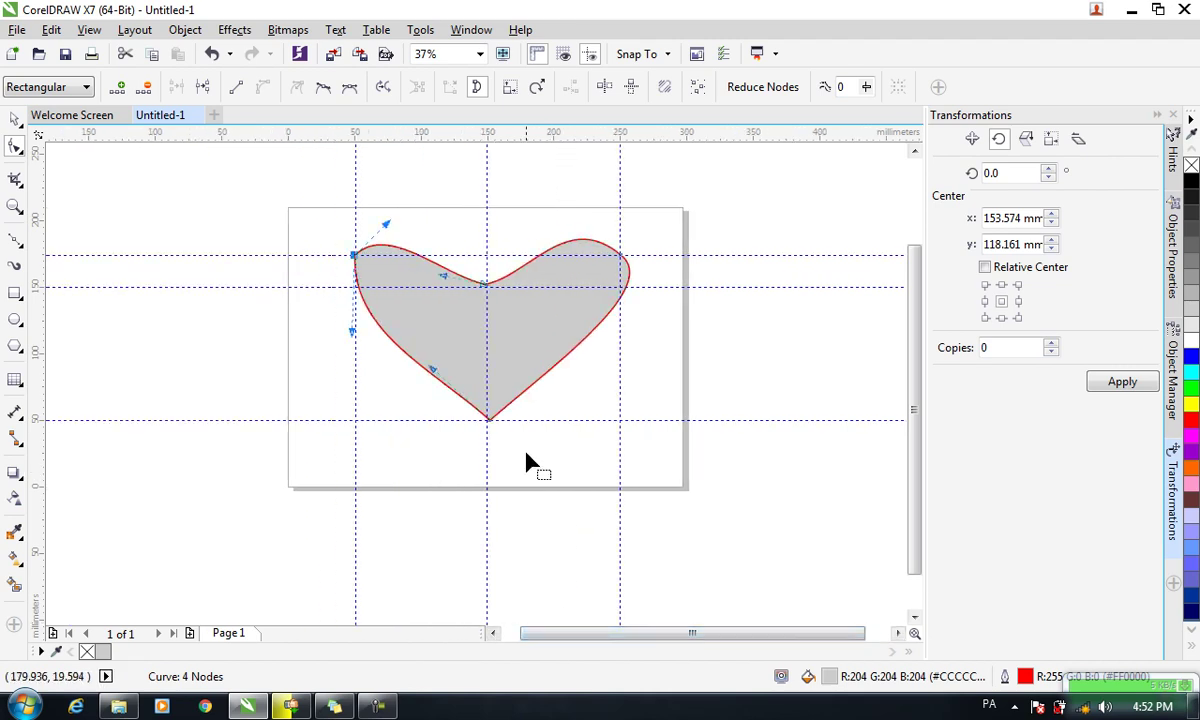
# - Reshape the top-centre dip's handles to lift and round both lobes' inner curves
pyautogui.click(484, 287)
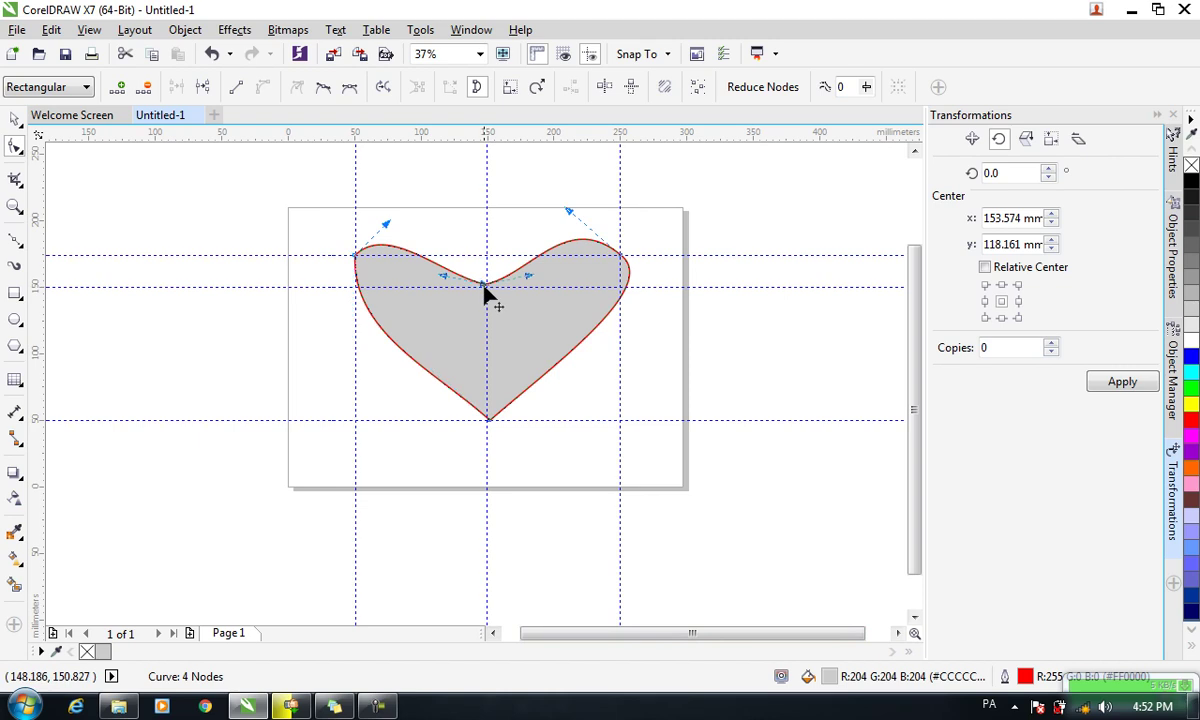
pyautogui.moveTo(527, 279)
pyautogui.mouseDown()
pyautogui.moveTo(481, 257)
pyautogui.moveTo(492, 219)
pyautogui.mouseUp()
pyautogui.moveTo(447, 279); pyautogui.dragTo(482, 212)
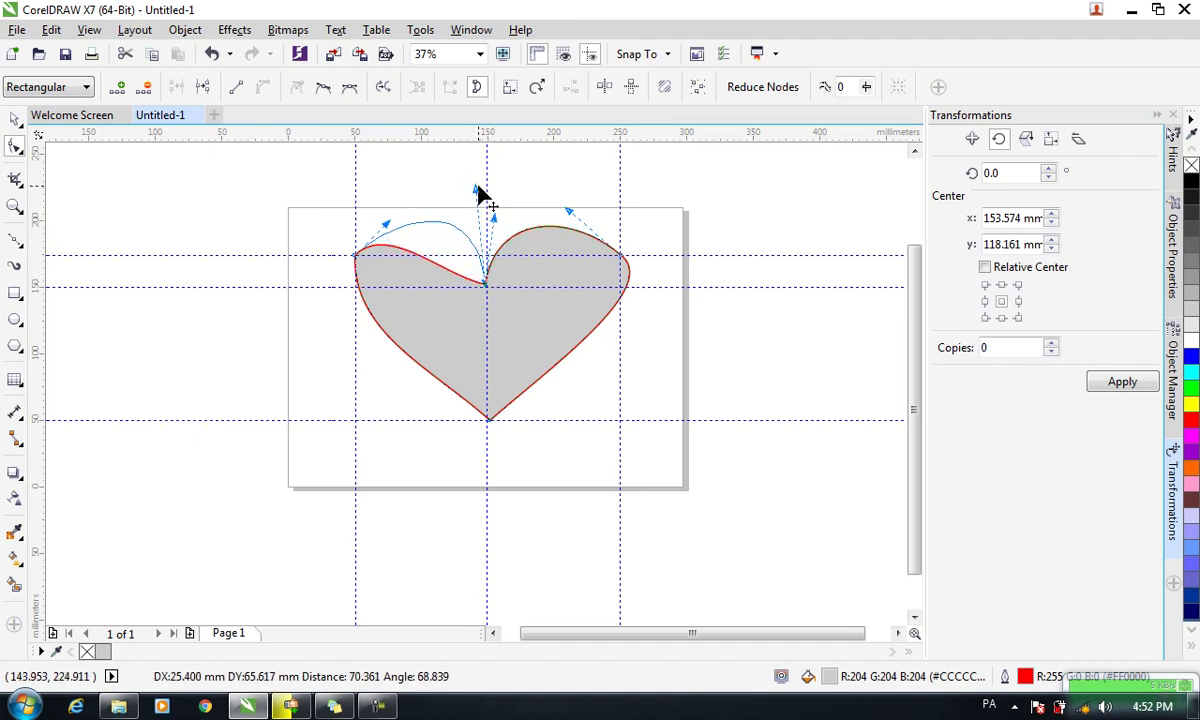
pyautogui.moveTo(482, 212); pyautogui.dragTo(478, 205)
pyautogui.moveTo(388, 226); pyautogui.dragTo(369, 205)
# - Smooth the right lobe's upper and lower curves from its side node
pyautogui.click(621, 258)
pyautogui.moveTo(568, 211)
pyautogui.mouseDown()
pyautogui.moveTo(589, 193)
pyautogui.moveTo(606, 199)
pyautogui.mouseUp()
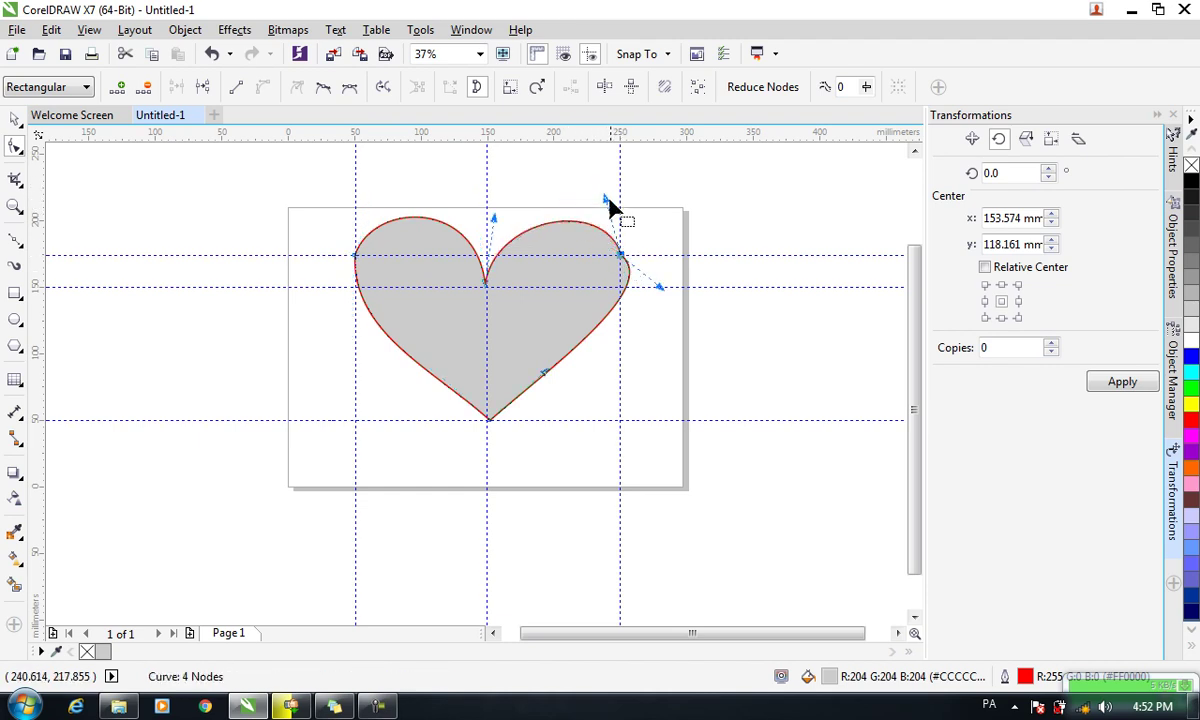
pyautogui.moveTo(658, 289); pyautogui.dragTo(636, 300)
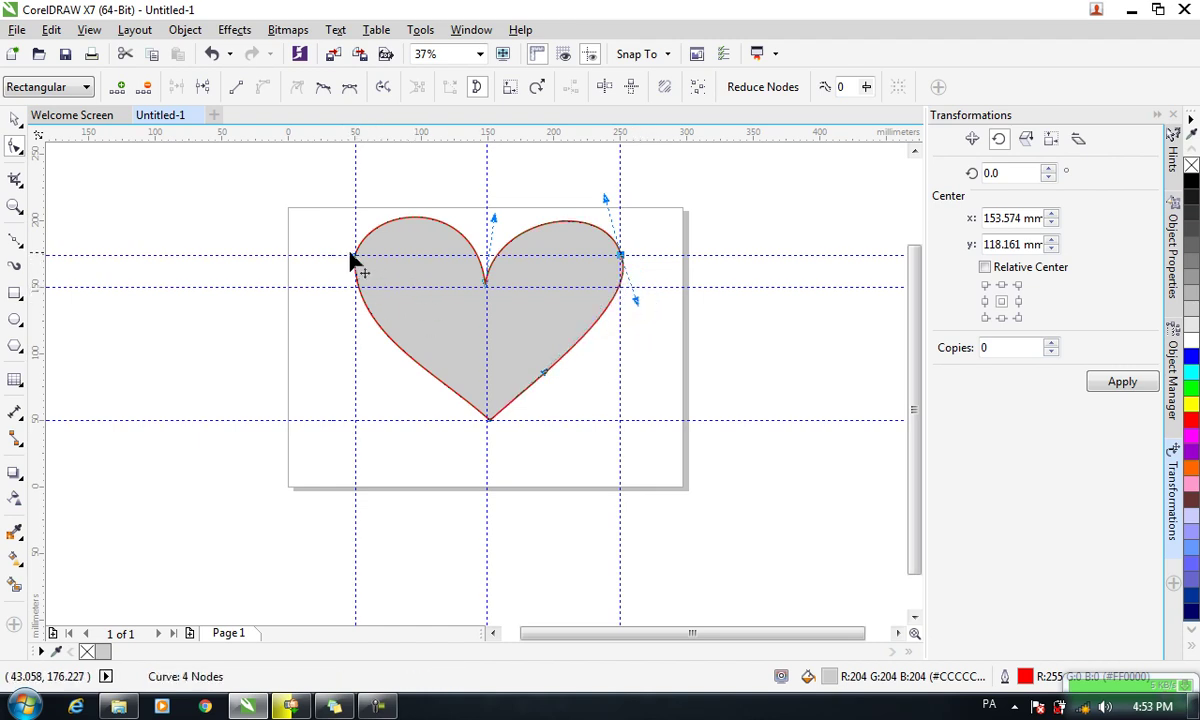
# - Bow the heart's lower-left and lower-right sides into the bottom point
pyautogui.click(489, 419)
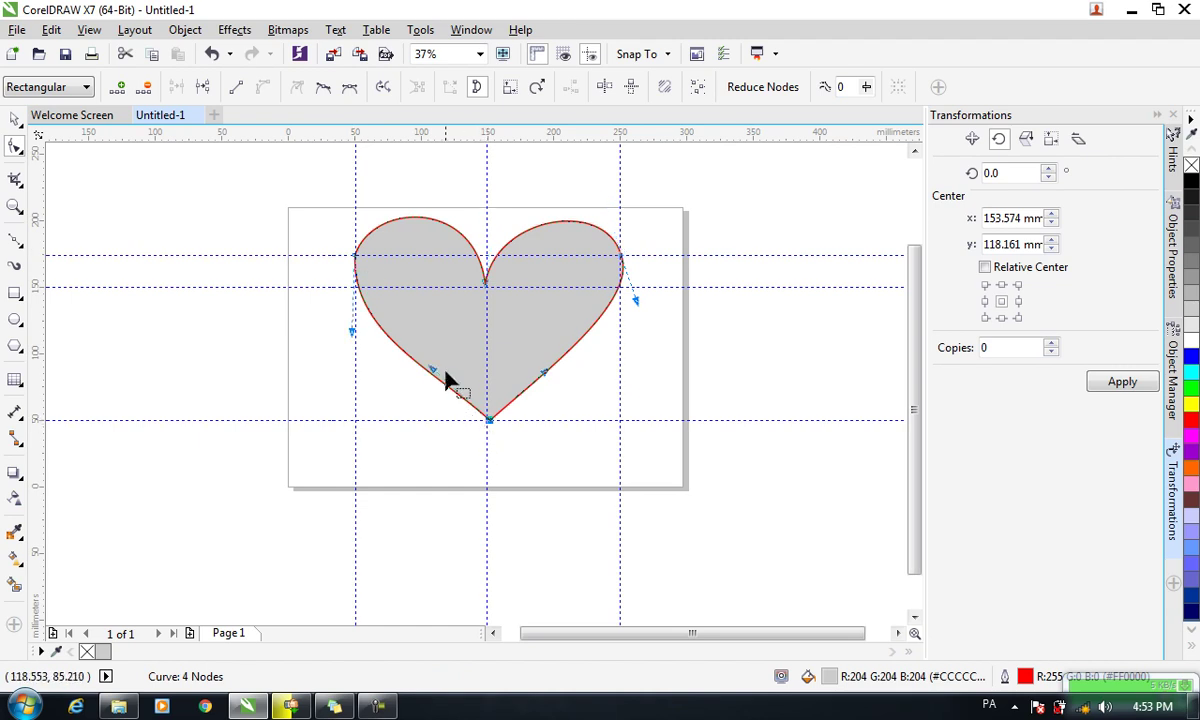
pyautogui.moveTo(432, 376); pyautogui.dragTo(455, 360)
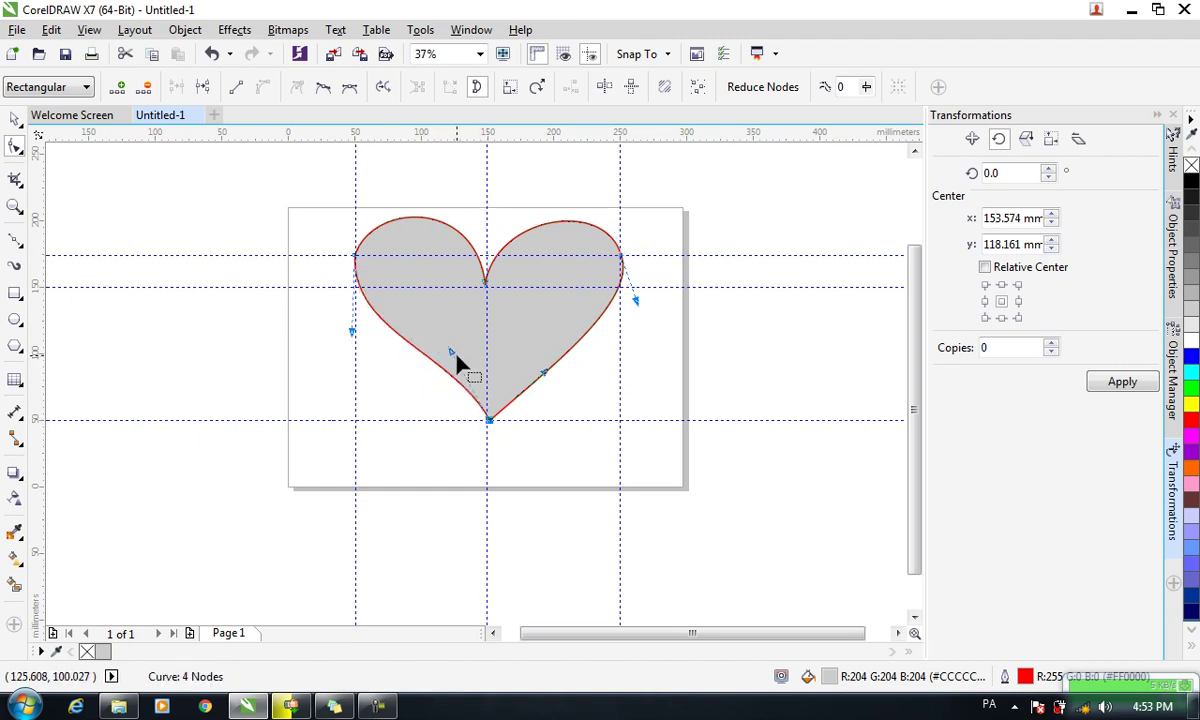
pyautogui.moveTo(543, 373); pyautogui.dragTo(555, 386)
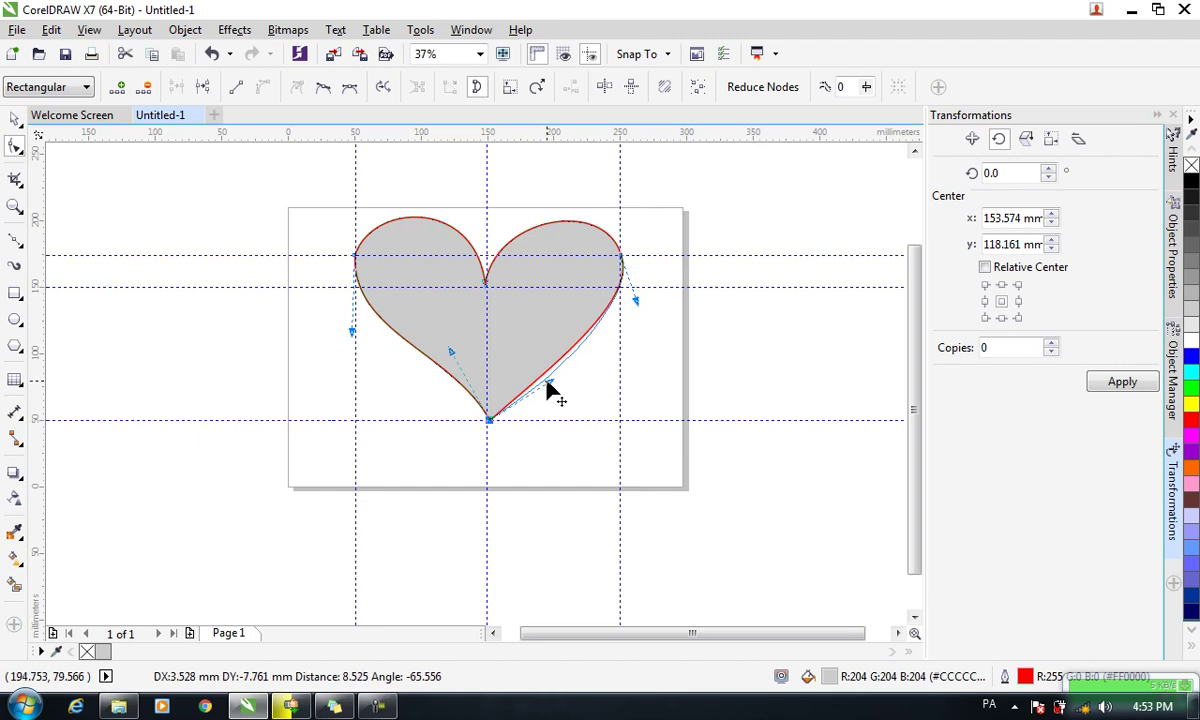
pyautogui.click(15, 118)
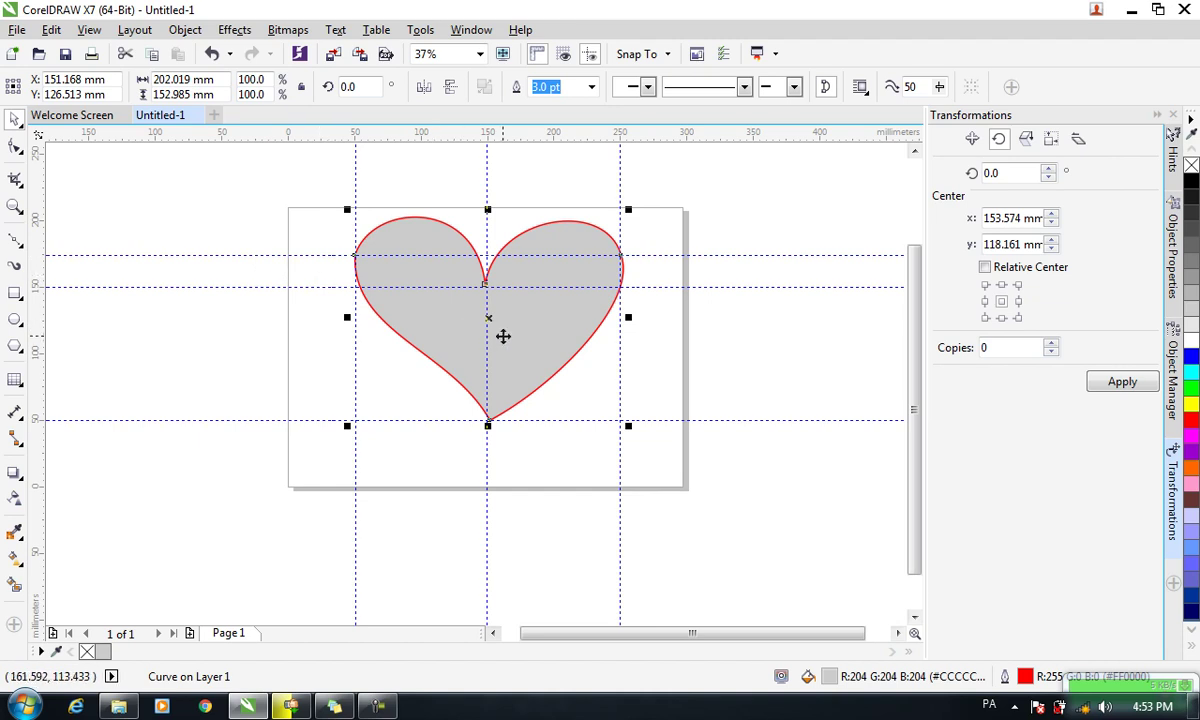
pyautogui.click(14, 152)
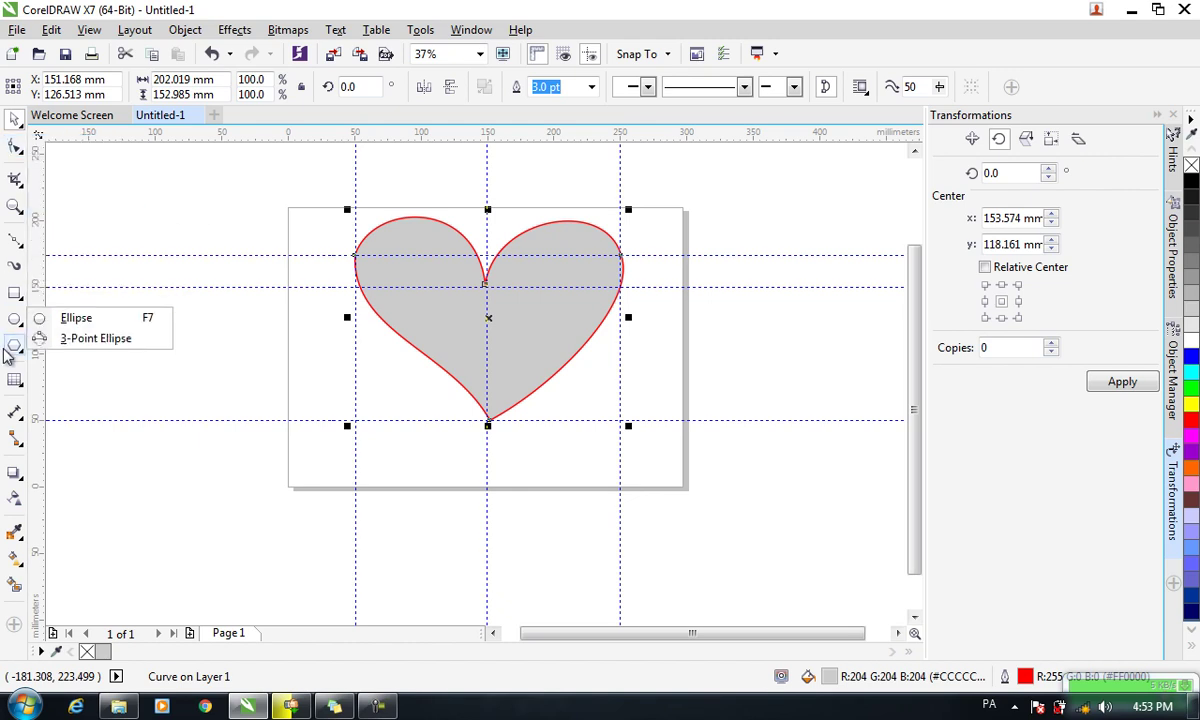
pyautogui.click(12, 246)
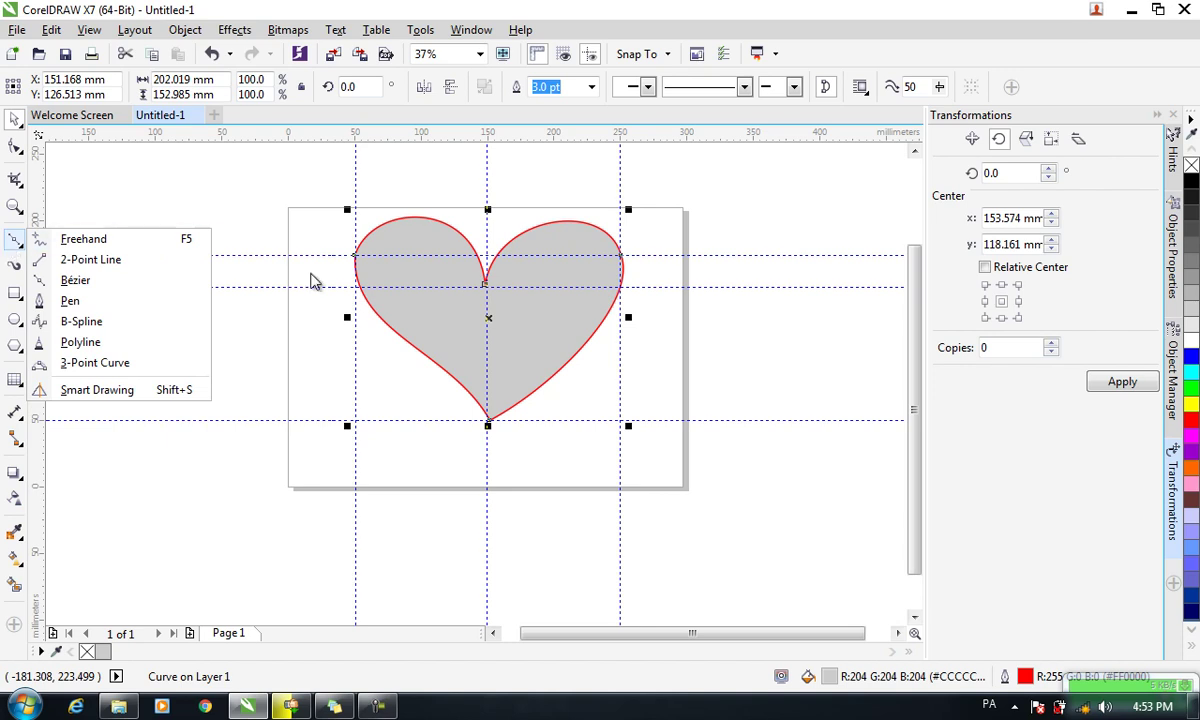
pyautogui.click(16, 147)
pyautogui.moveTo(268, 198); pyautogui.dragTo(722, 470)
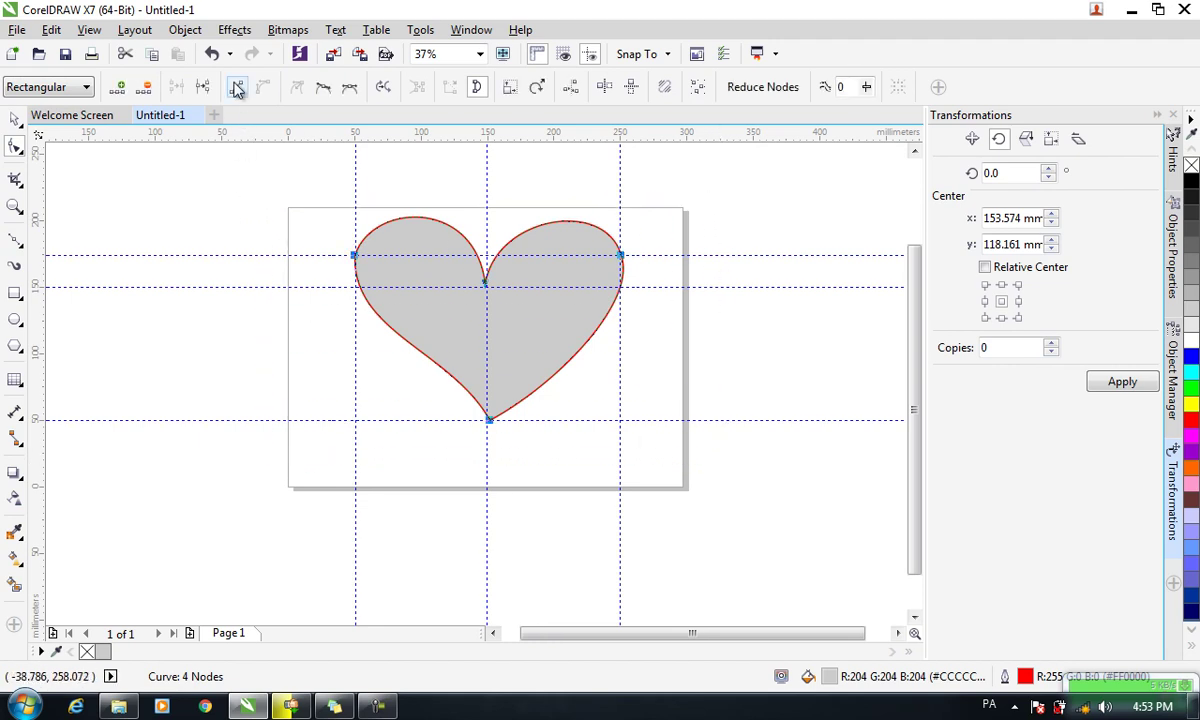
# - Undo a trial Convert to Line, then move the heart lower and right to about 185.74 × 94.763 mm
pyautogui.click(236, 88)
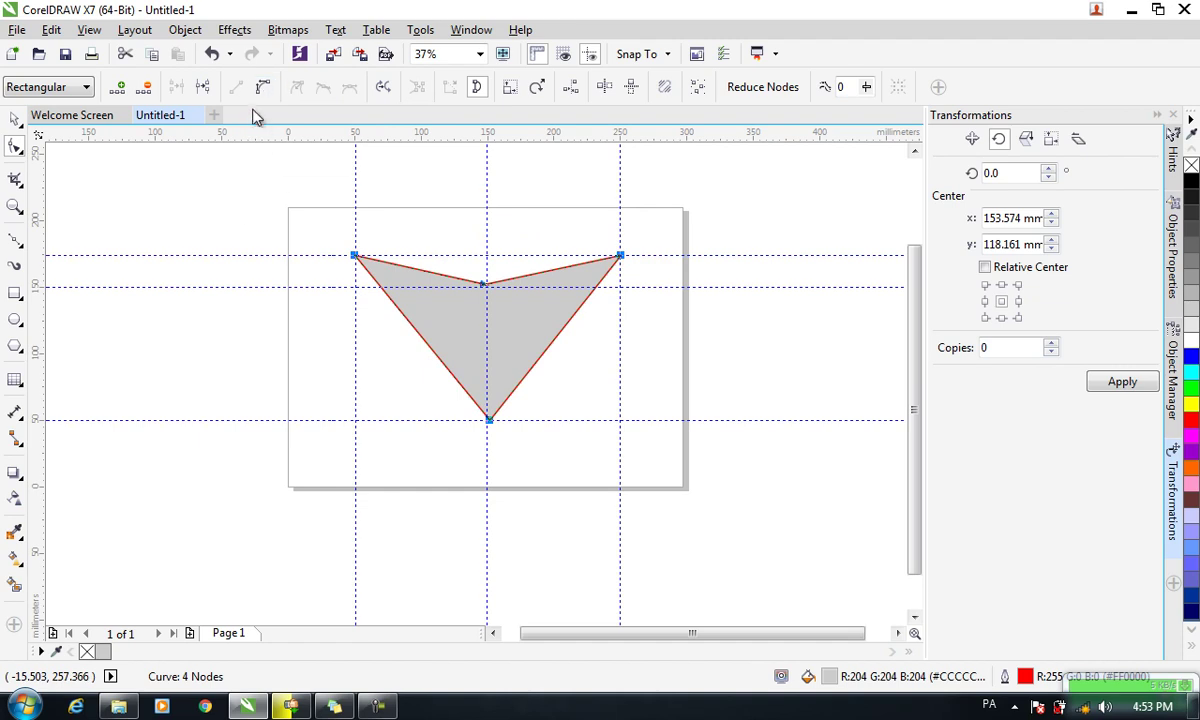
pyautogui.hotkey('ctrl', 'z')
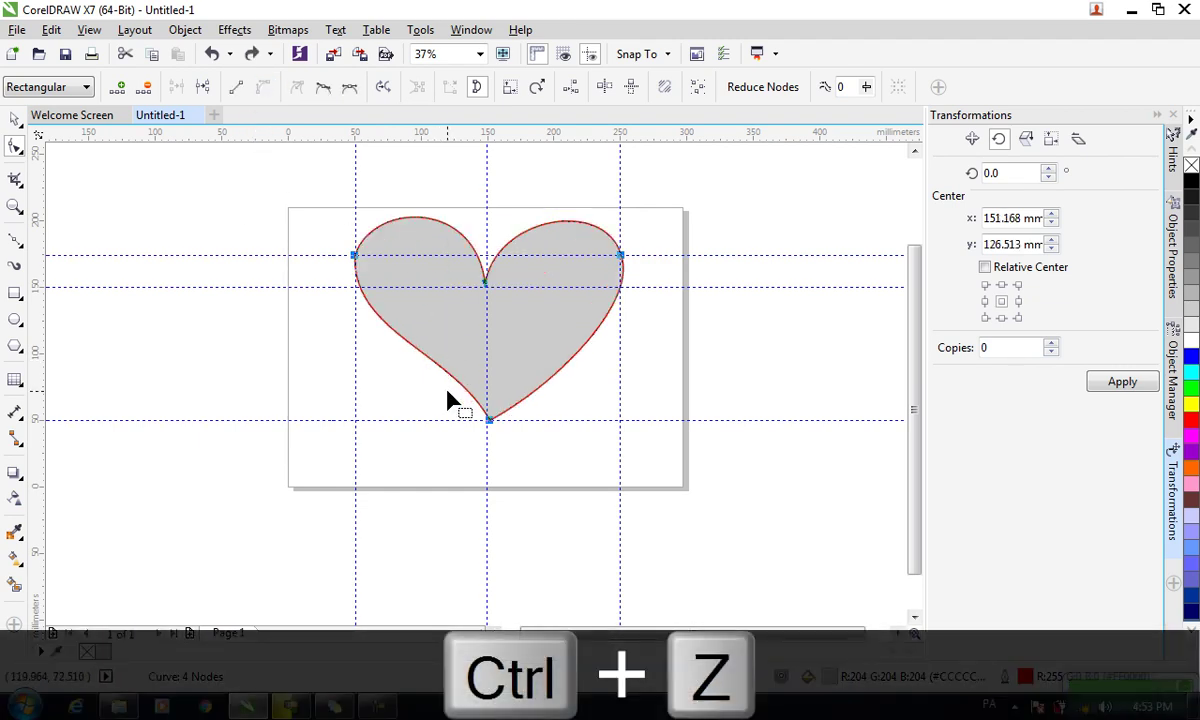
pyautogui.click(15, 118)
pyautogui.moveTo(474, 306)
pyautogui.mouseDown()
pyautogui.moveTo(451, 325)
pyautogui.moveTo(519, 347)
pyautogui.mouseUp()
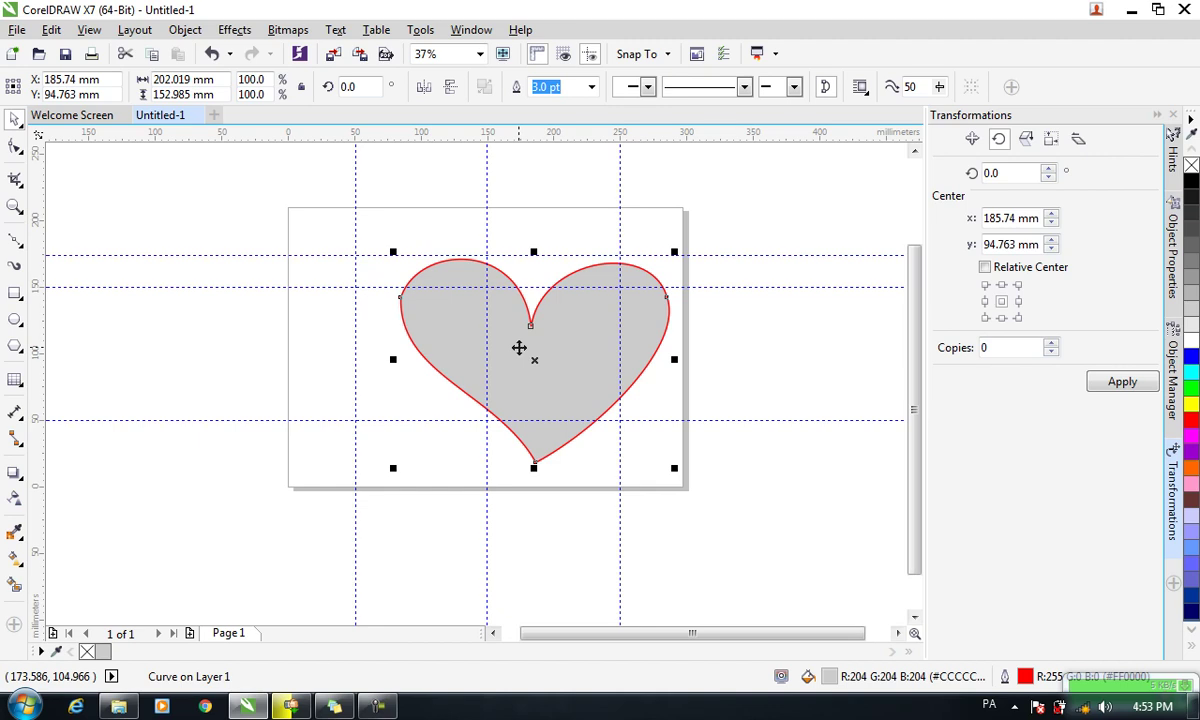